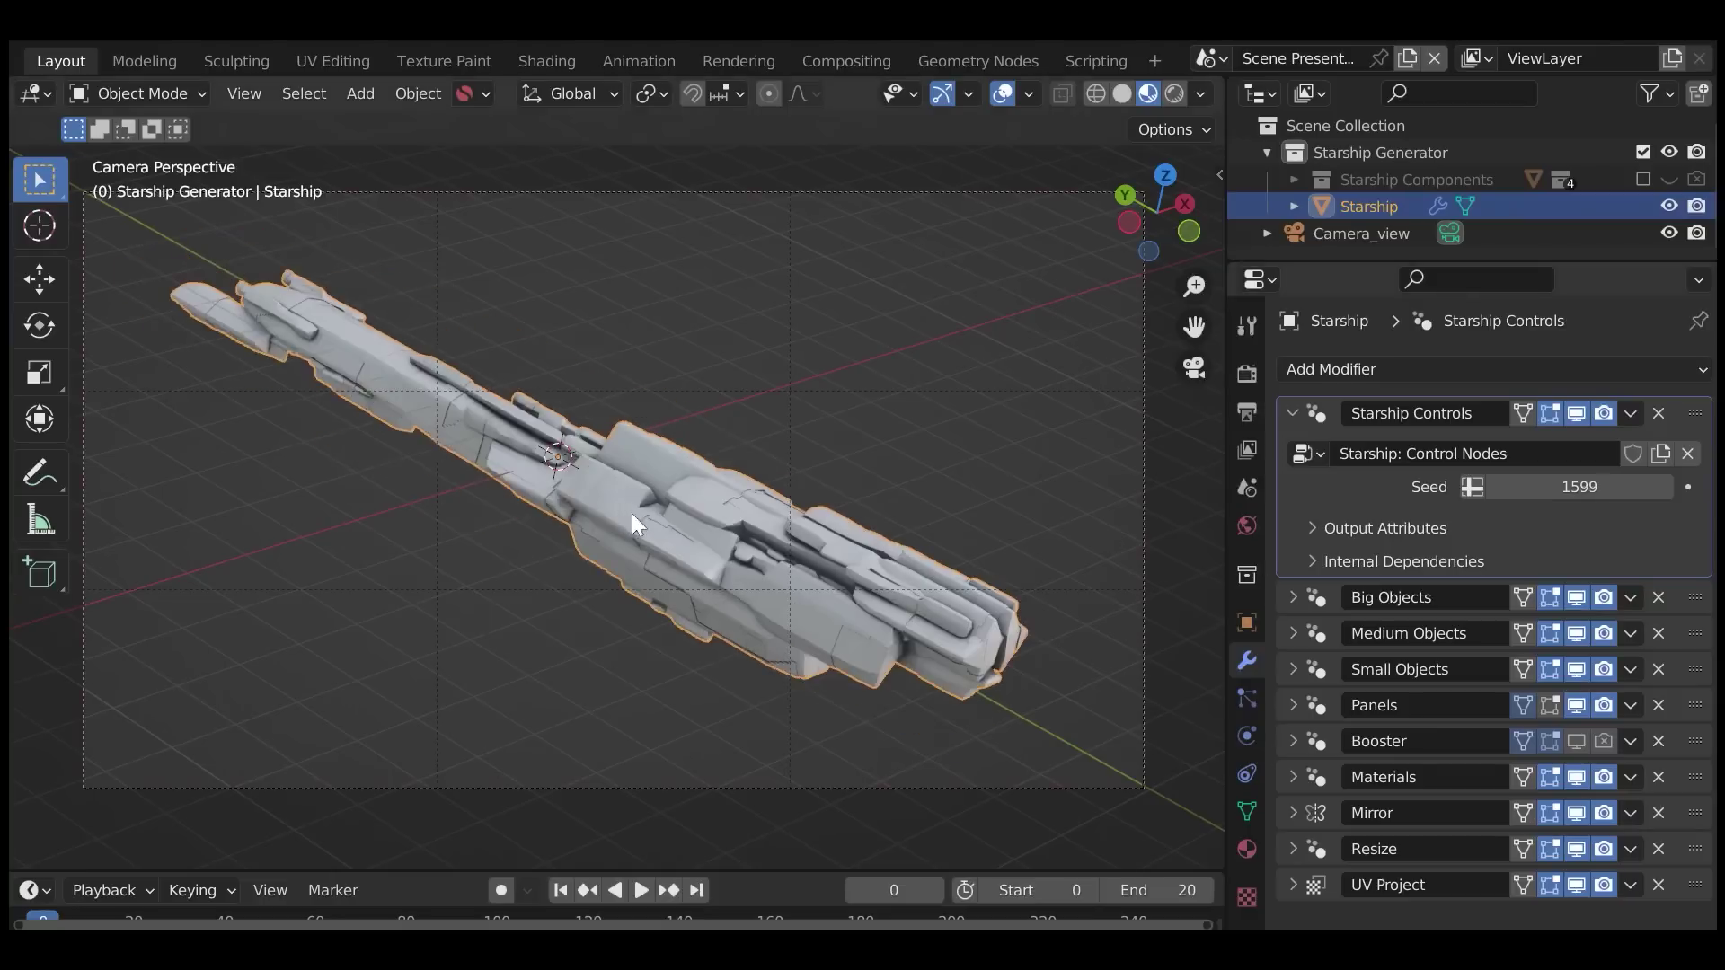
- Enable the Booster modifier on the starship for both the viewport and the render
{"action": "middle_click_drag", "start_coordinate": [648, 514], "coordinate": [1144, 430]}
{"action": "left_click", "coordinate": [1579, 738]}
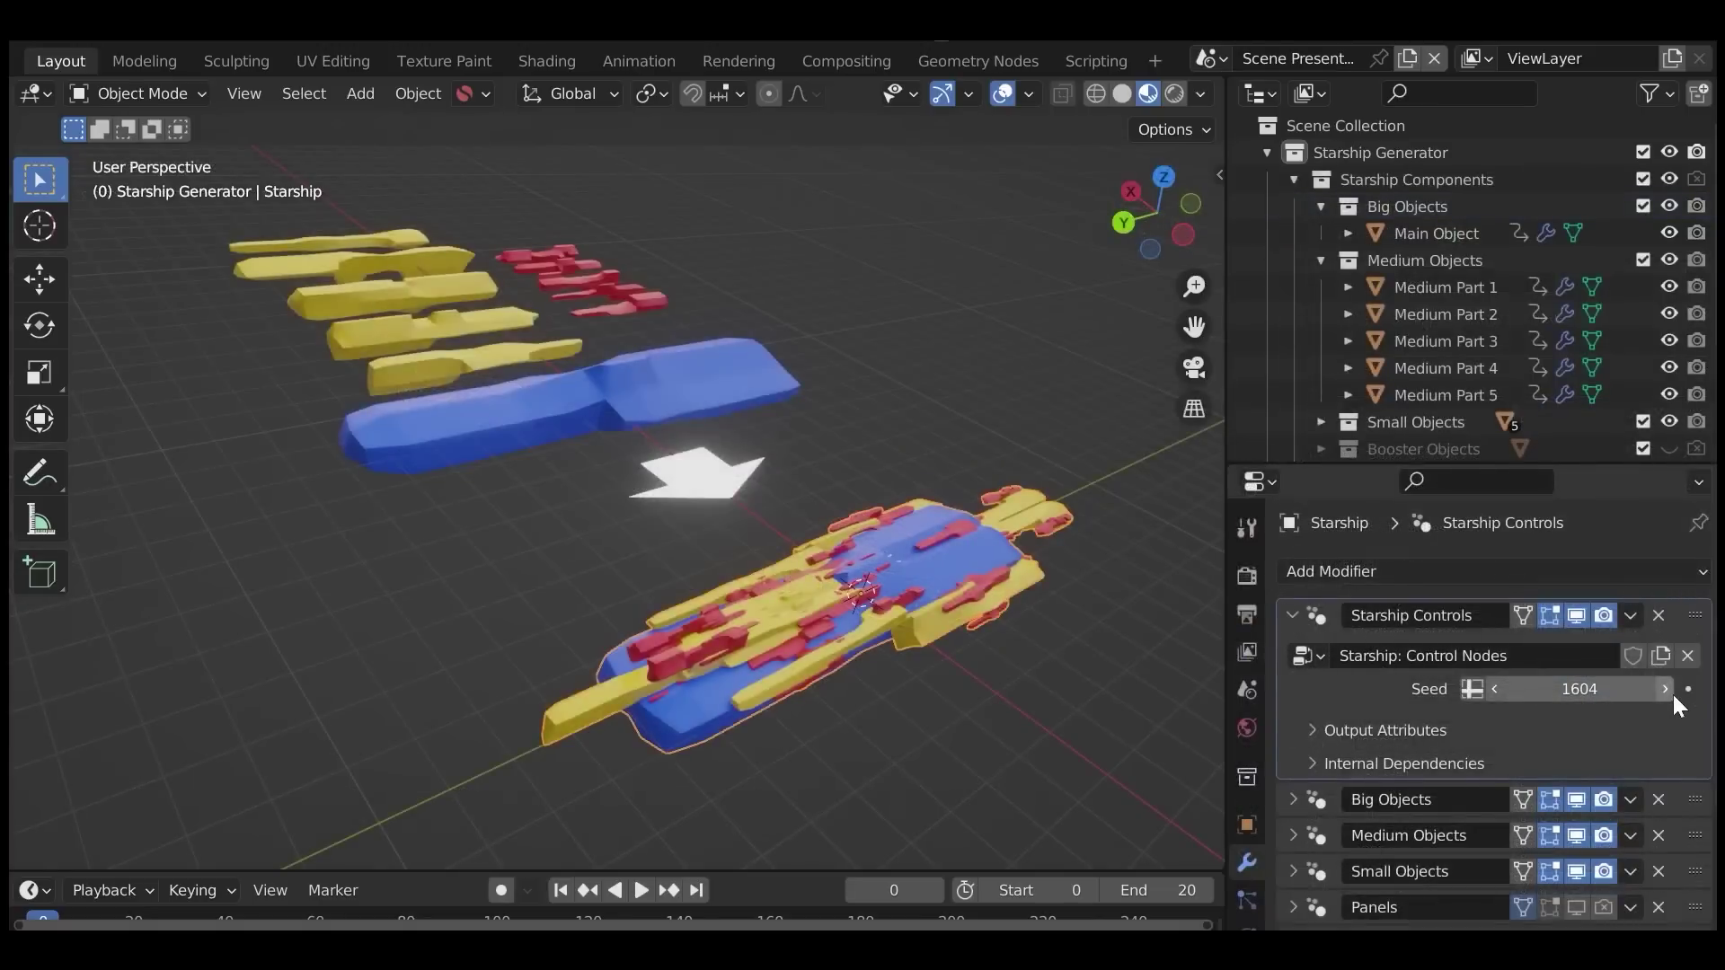
{"action": "left_click", "coordinate": [1664, 689]}
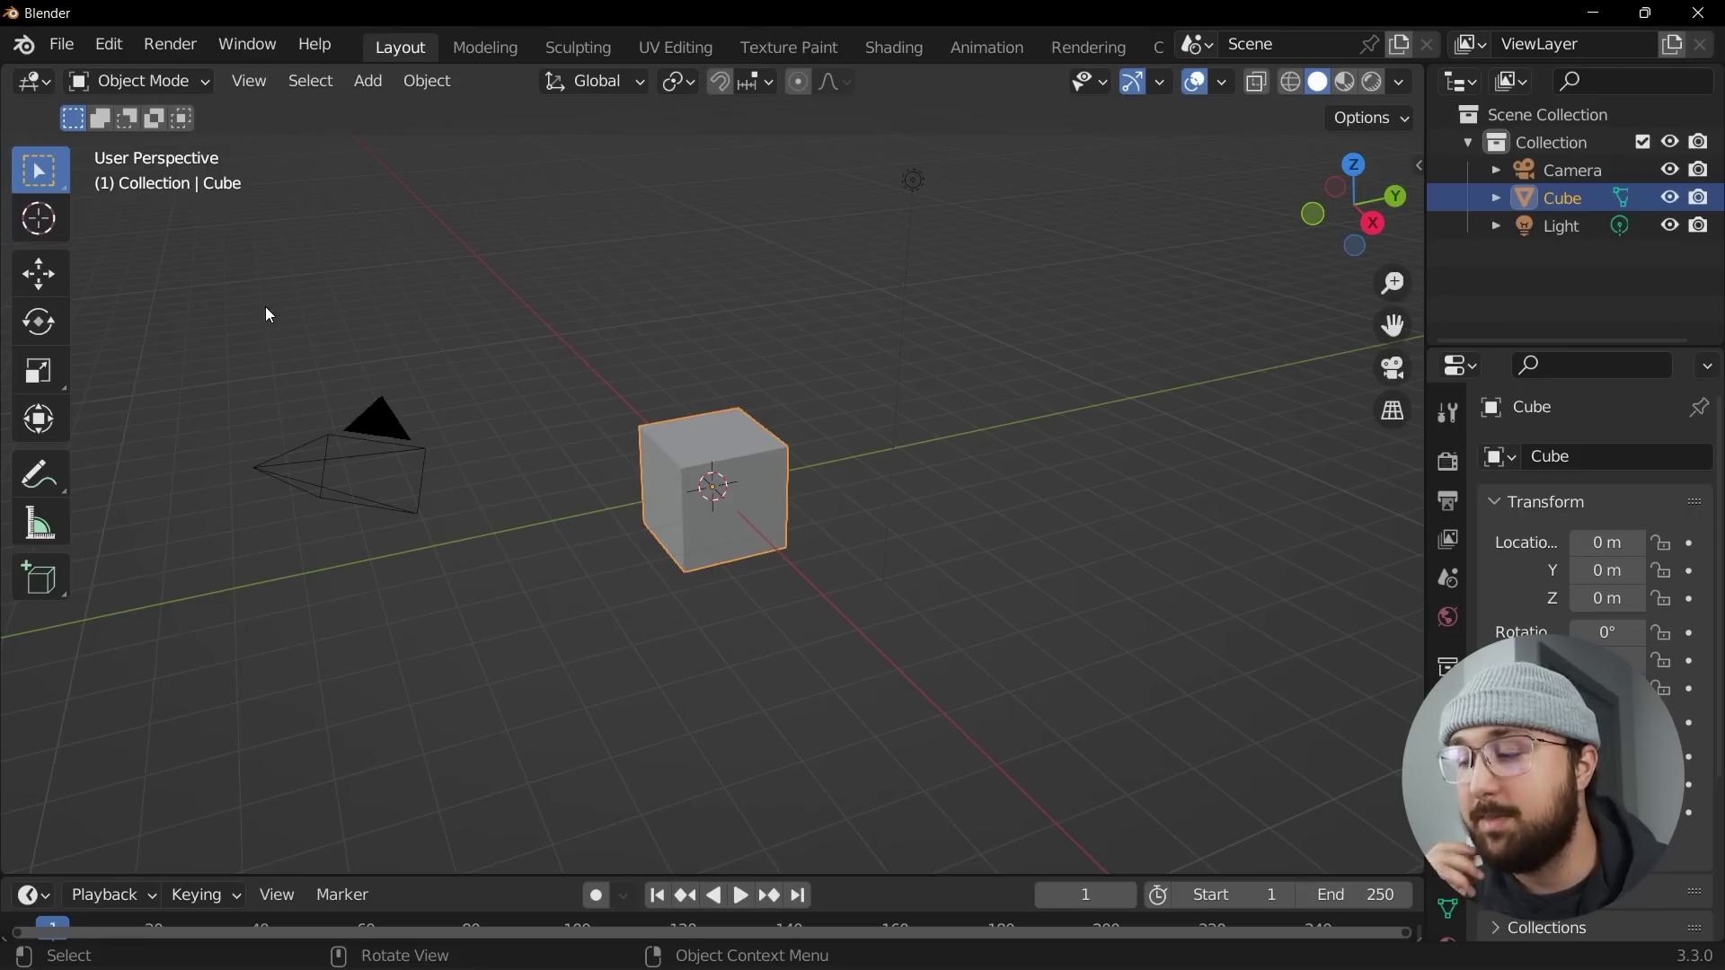
- Delete the default cube, camera and light from the scene
{"action": "key", "text": "b"}
{"action": "left_click_drag", "start_coordinate": [266, 281], "coordinate": [963, 629]}
{"action": "key", "text": "Delete"}
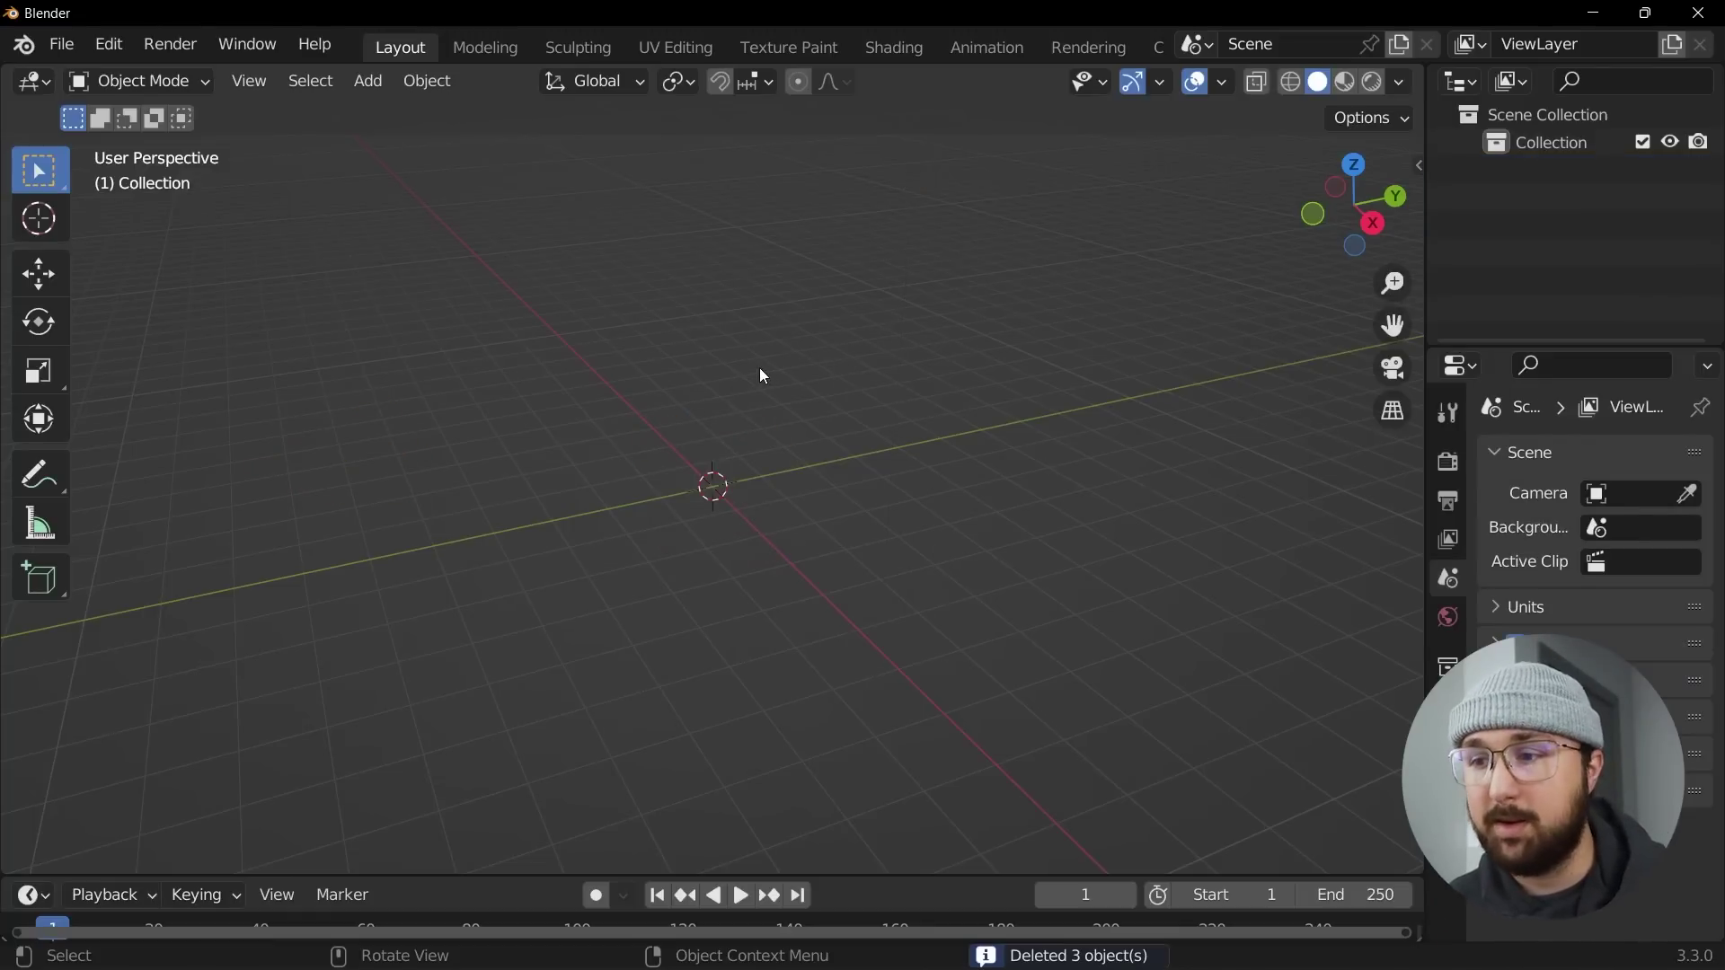
- Add a Starship mesh to the empty scene
{"action": "key", "text": "shift+a"}
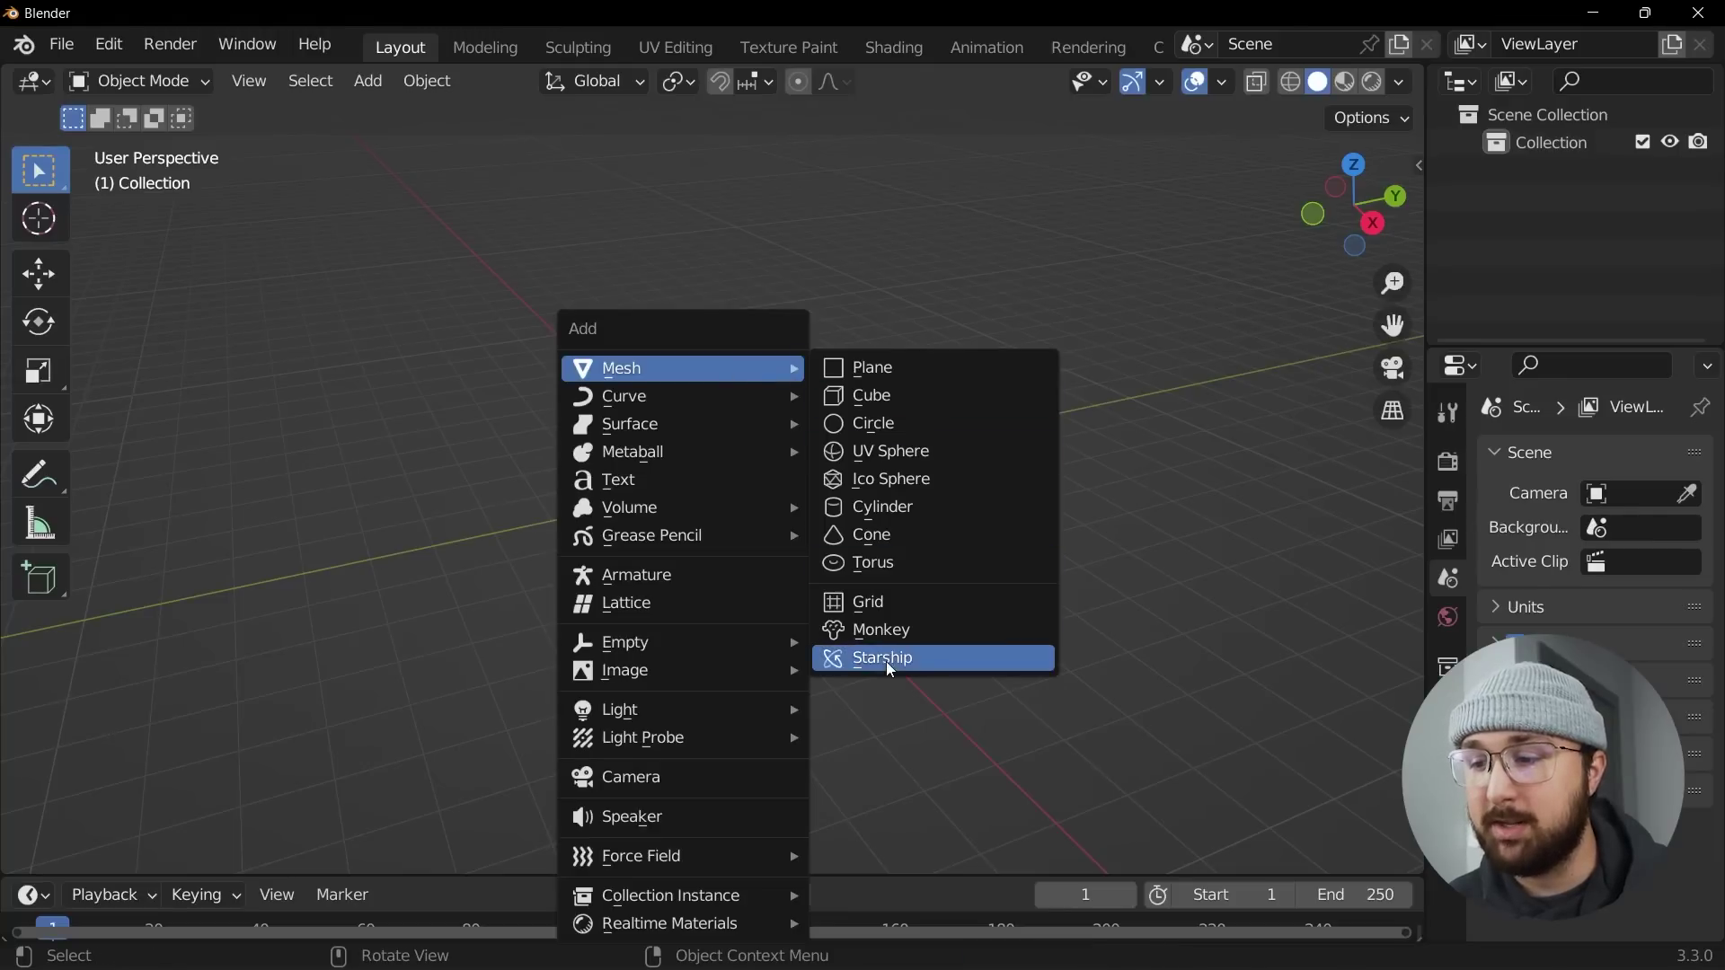
{"action": "key", "text": "Return"}
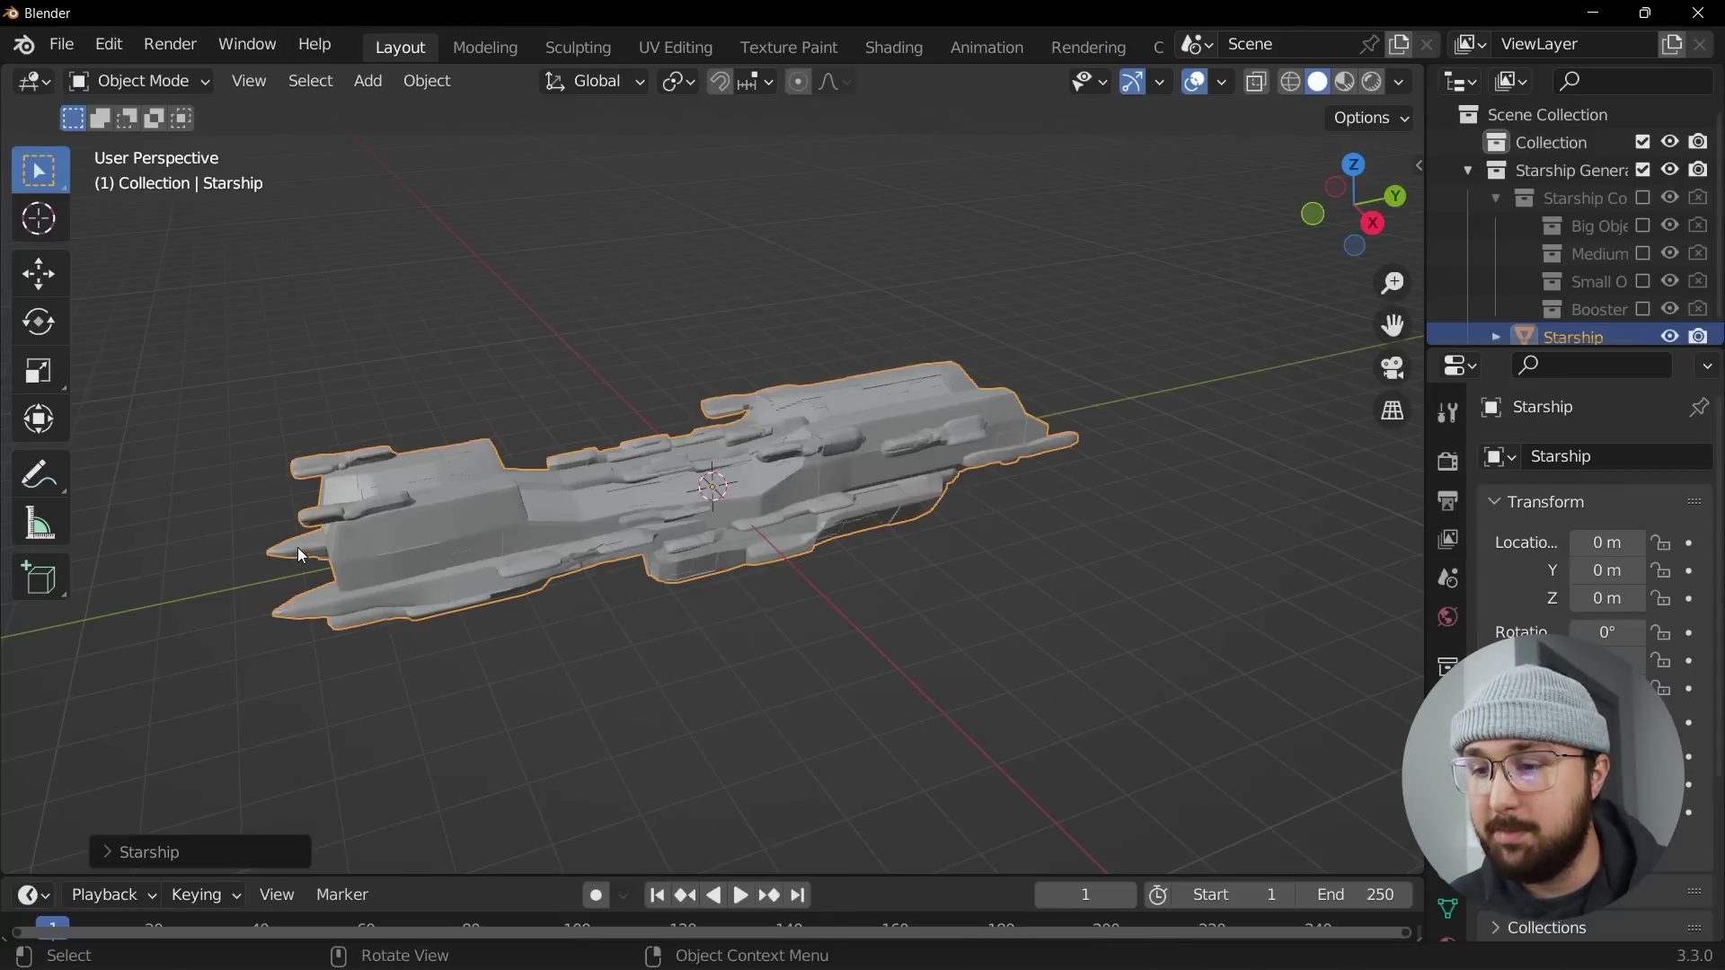
{"action": "scroll", "coordinate": [720, 598], "scroll_direction": "up", "scroll_amount": 3}
{"action": "middle_click_drag", "start_coordinate": [723, 602], "coordinate": [839, 530]}
{"action": "scroll", "coordinate": [1146, 520], "scroll_direction": "down", "scroll_amount": 4}
- Raise the seed in the new starship's creation settings to 975198 to generate a different ship
{"action": "left_click", "coordinate": [133, 848]}
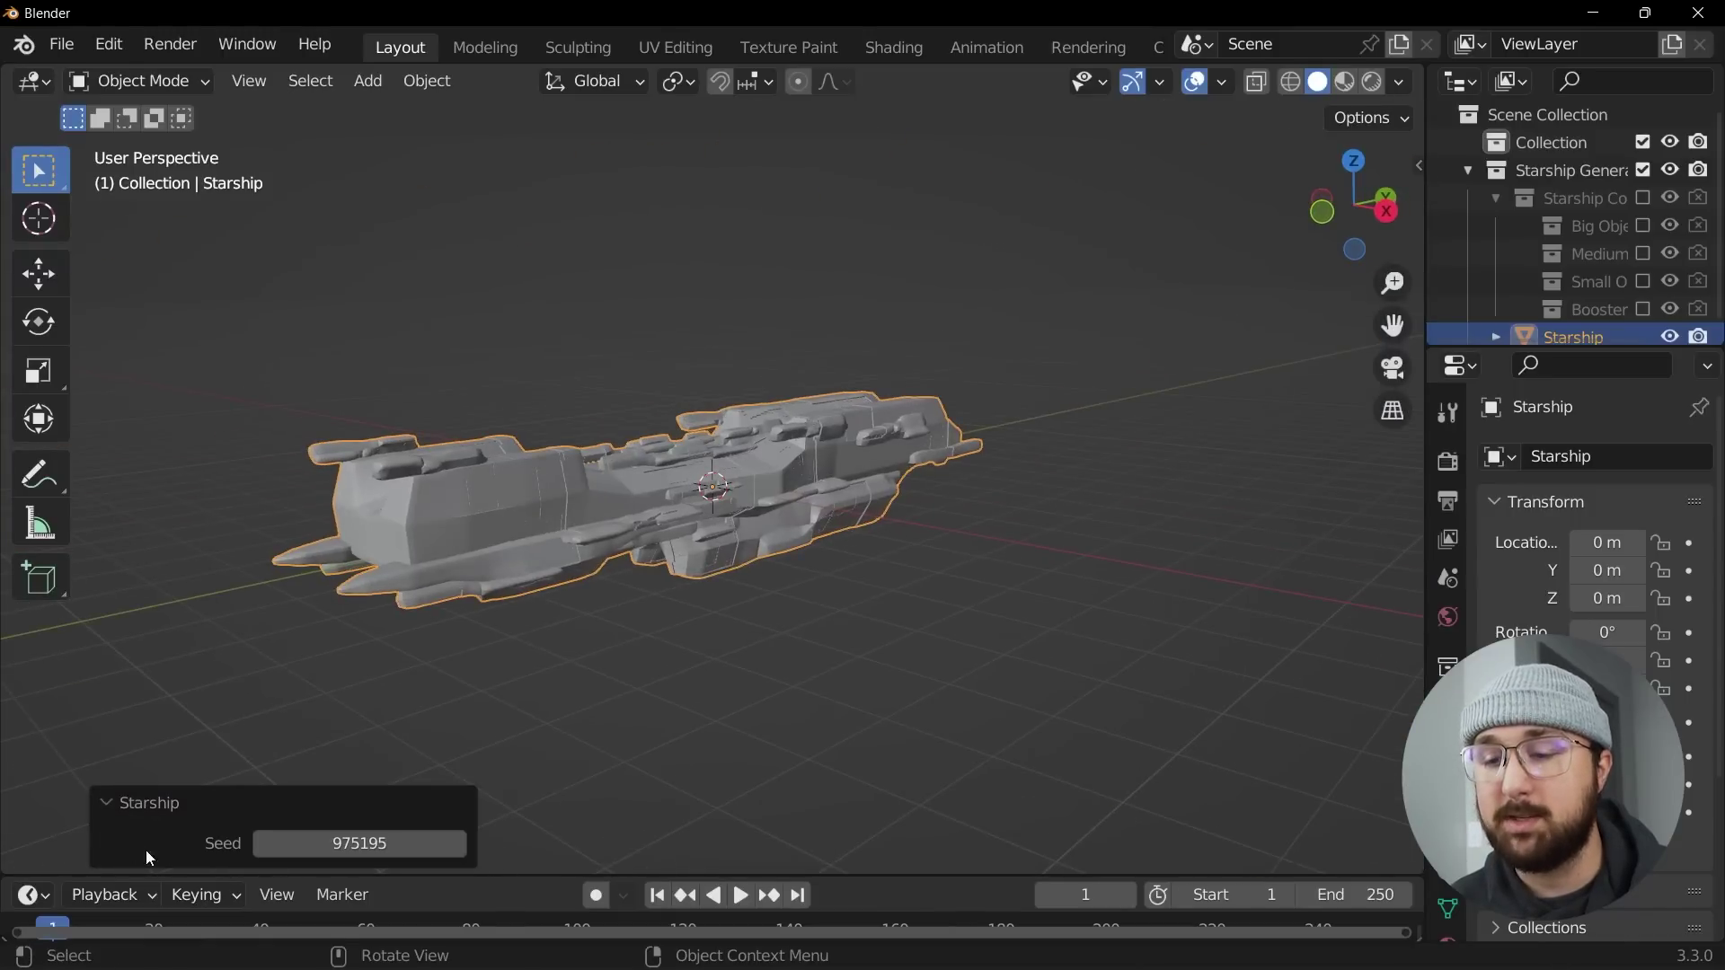
{"action": "left_click", "coordinate": [457, 846]}
{"action": "left_click", "coordinate": [457, 846]}
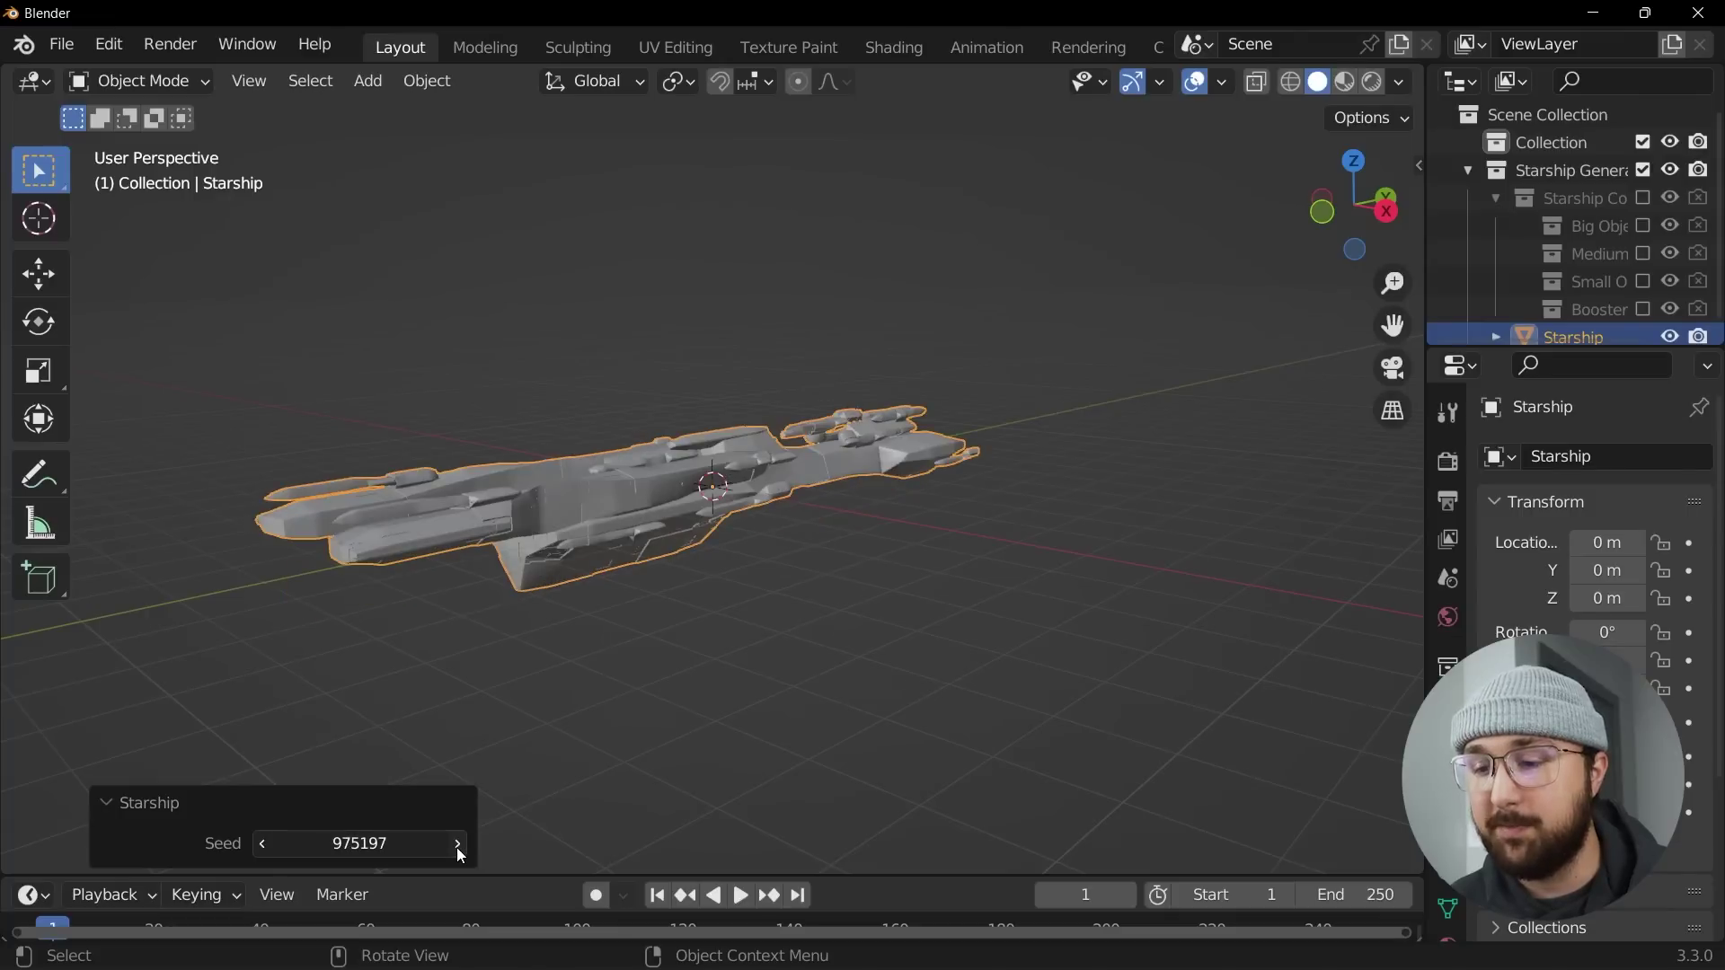
{"action": "left_click", "coordinate": [457, 846]}
{"action": "middle_click_drag", "start_coordinate": [988, 424], "coordinate": [876, 440]}
{"action": "scroll", "coordinate": [789, 458], "scroll_direction": "down", "scroll_amount": 4}
{"action": "scroll", "coordinate": [703, 455], "scroll_direction": "up", "scroll_amount": 2}
- Open the starship's modifier stack and widen the side editors so that the collection and modifier names are readable
{"action": "left_click", "coordinate": [1447, 756]}
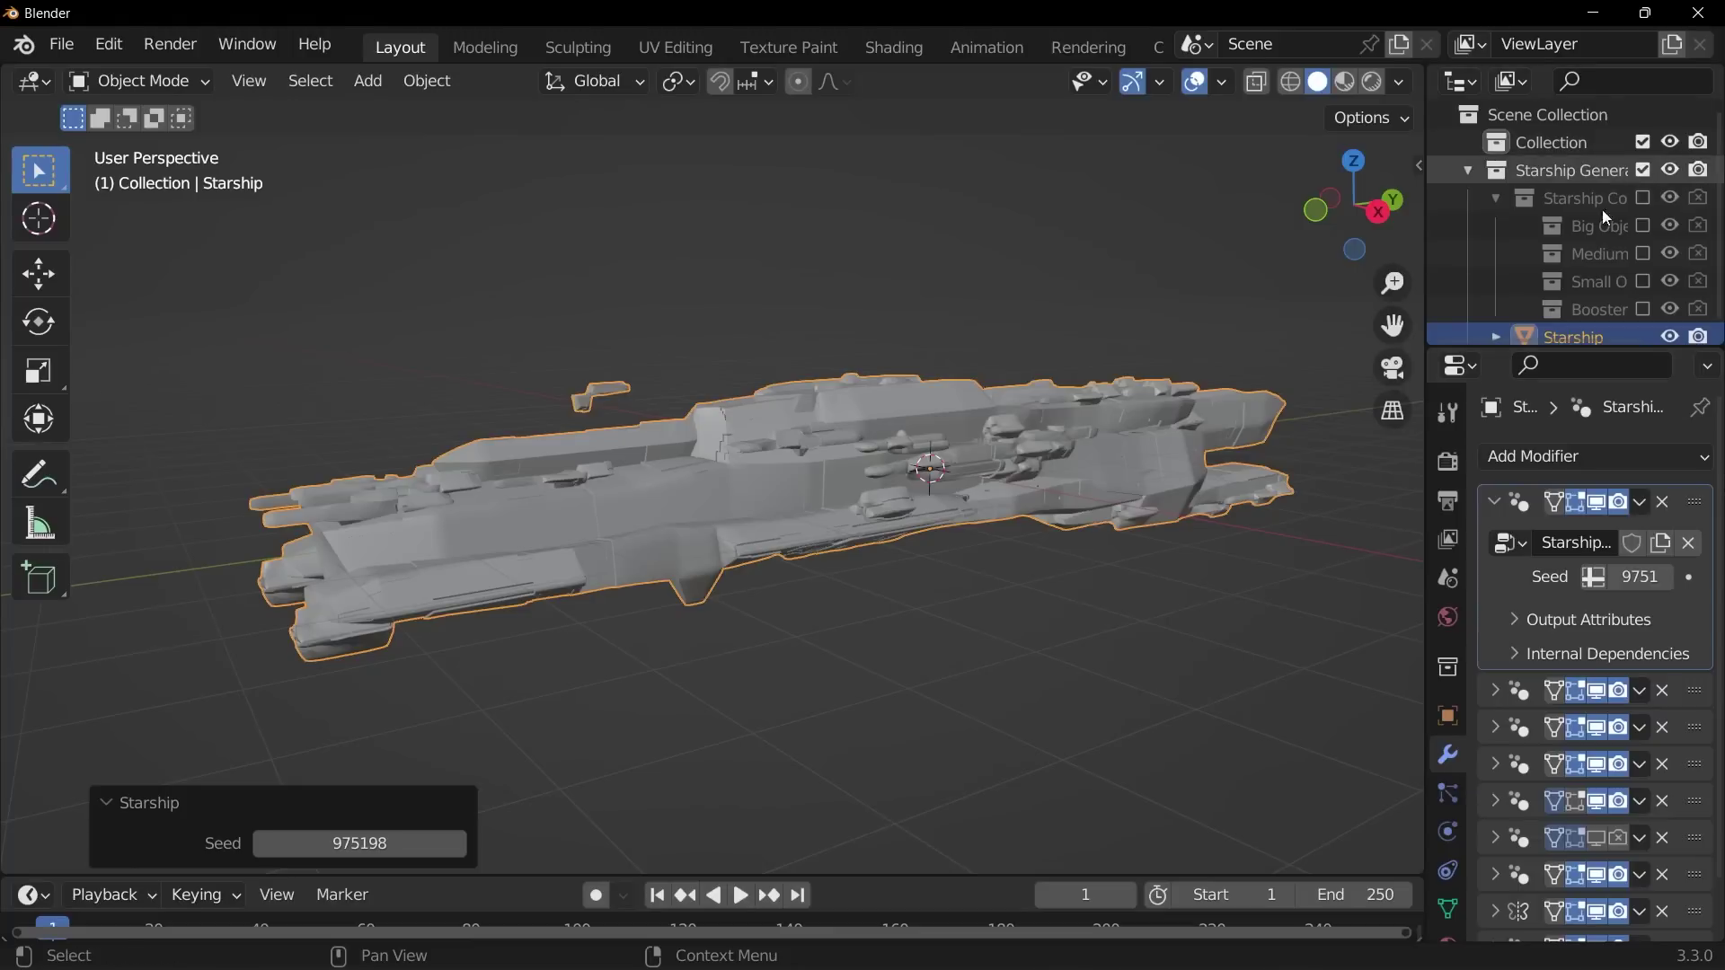
{"action": "scroll", "coordinate": [1596, 221], "scroll_direction": "down", "scroll_amount": 1}
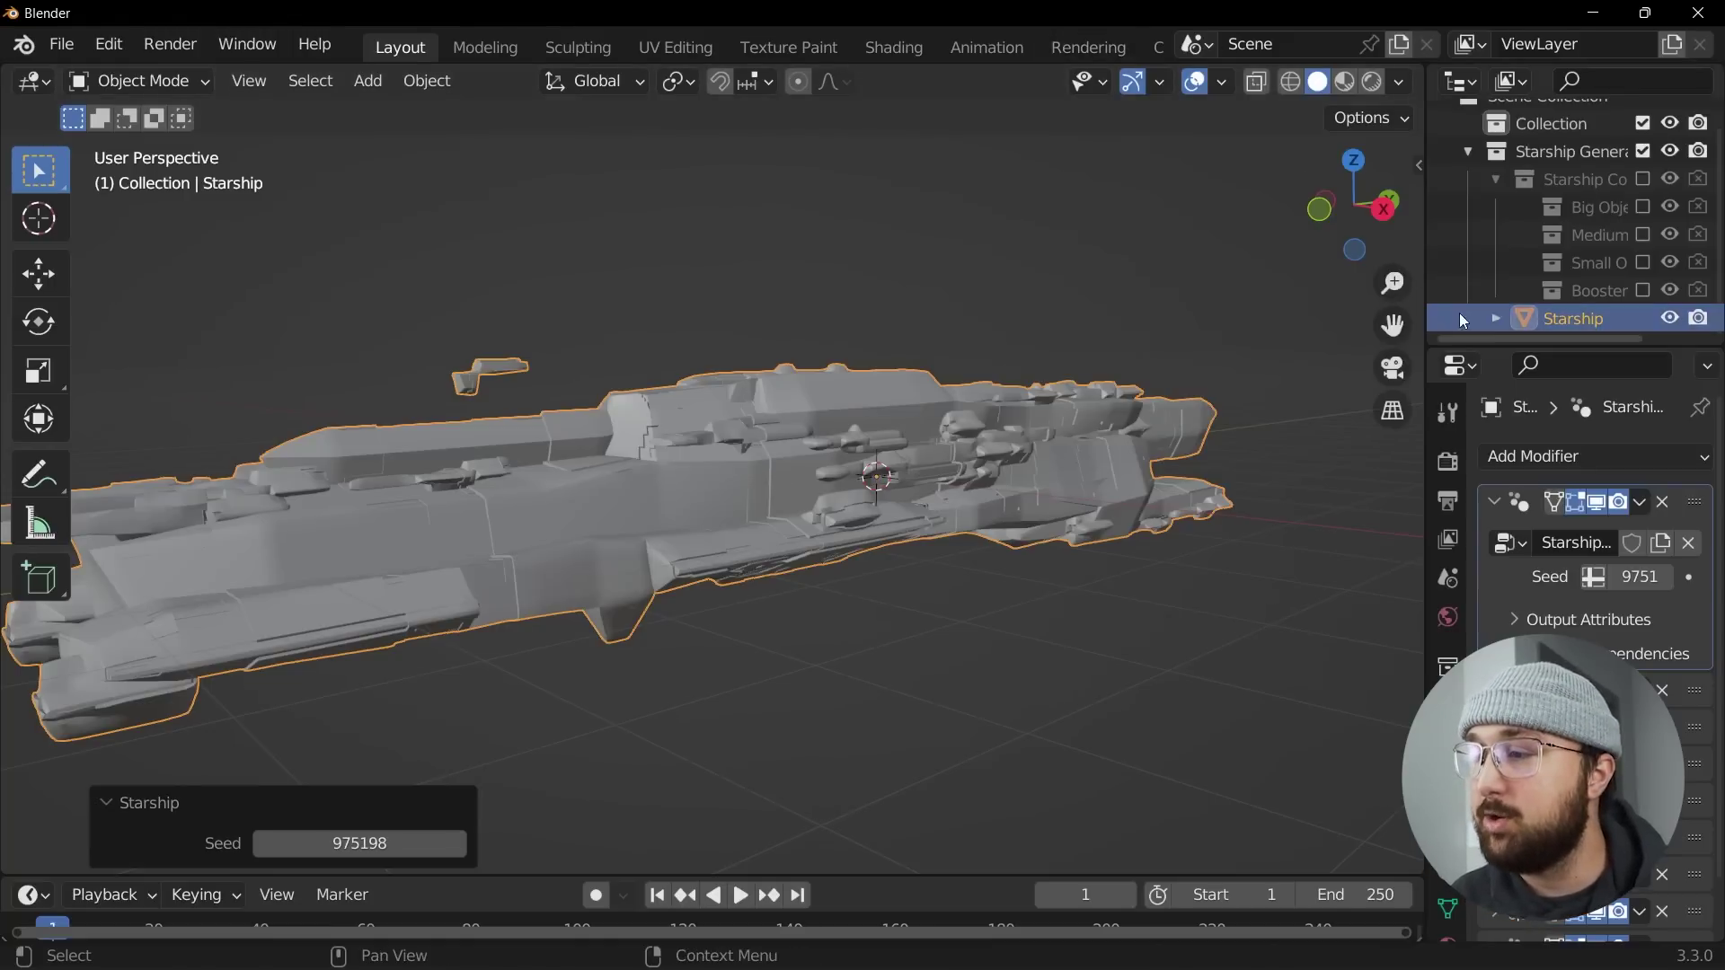
{"action": "left_click_drag", "start_coordinate": [1427, 264], "coordinate": [1325, 273]}
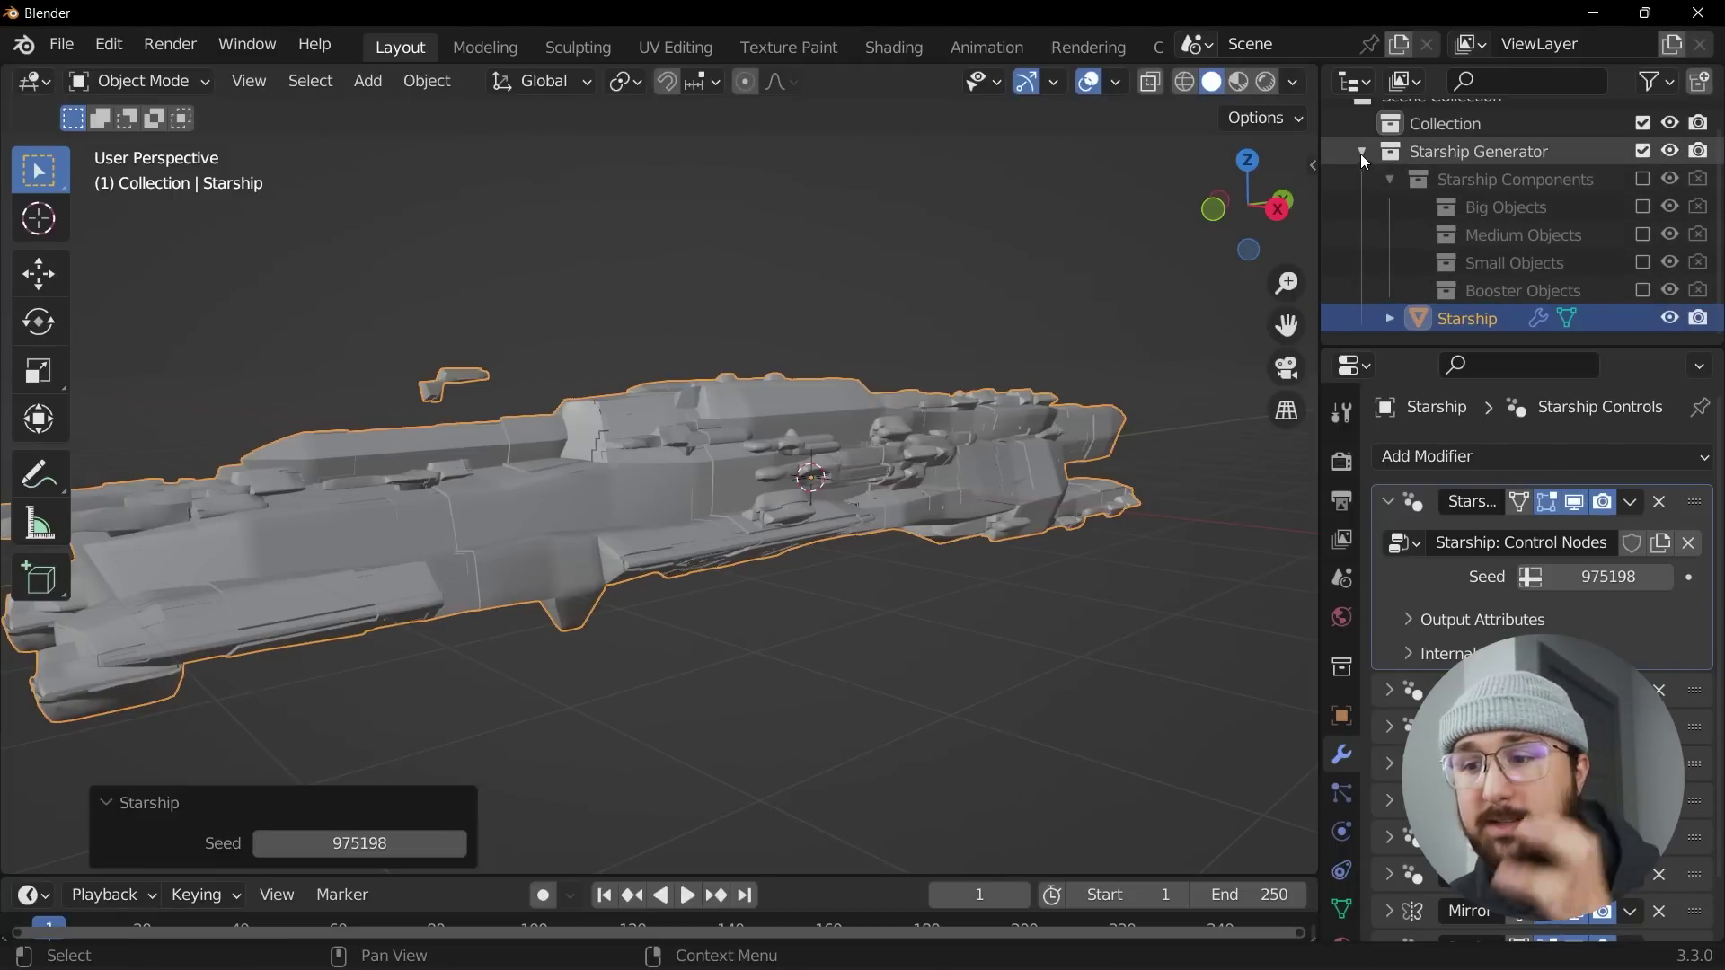
{"action": "middle_click_drag", "start_coordinate": [733, 407], "coordinate": [864, 411]}
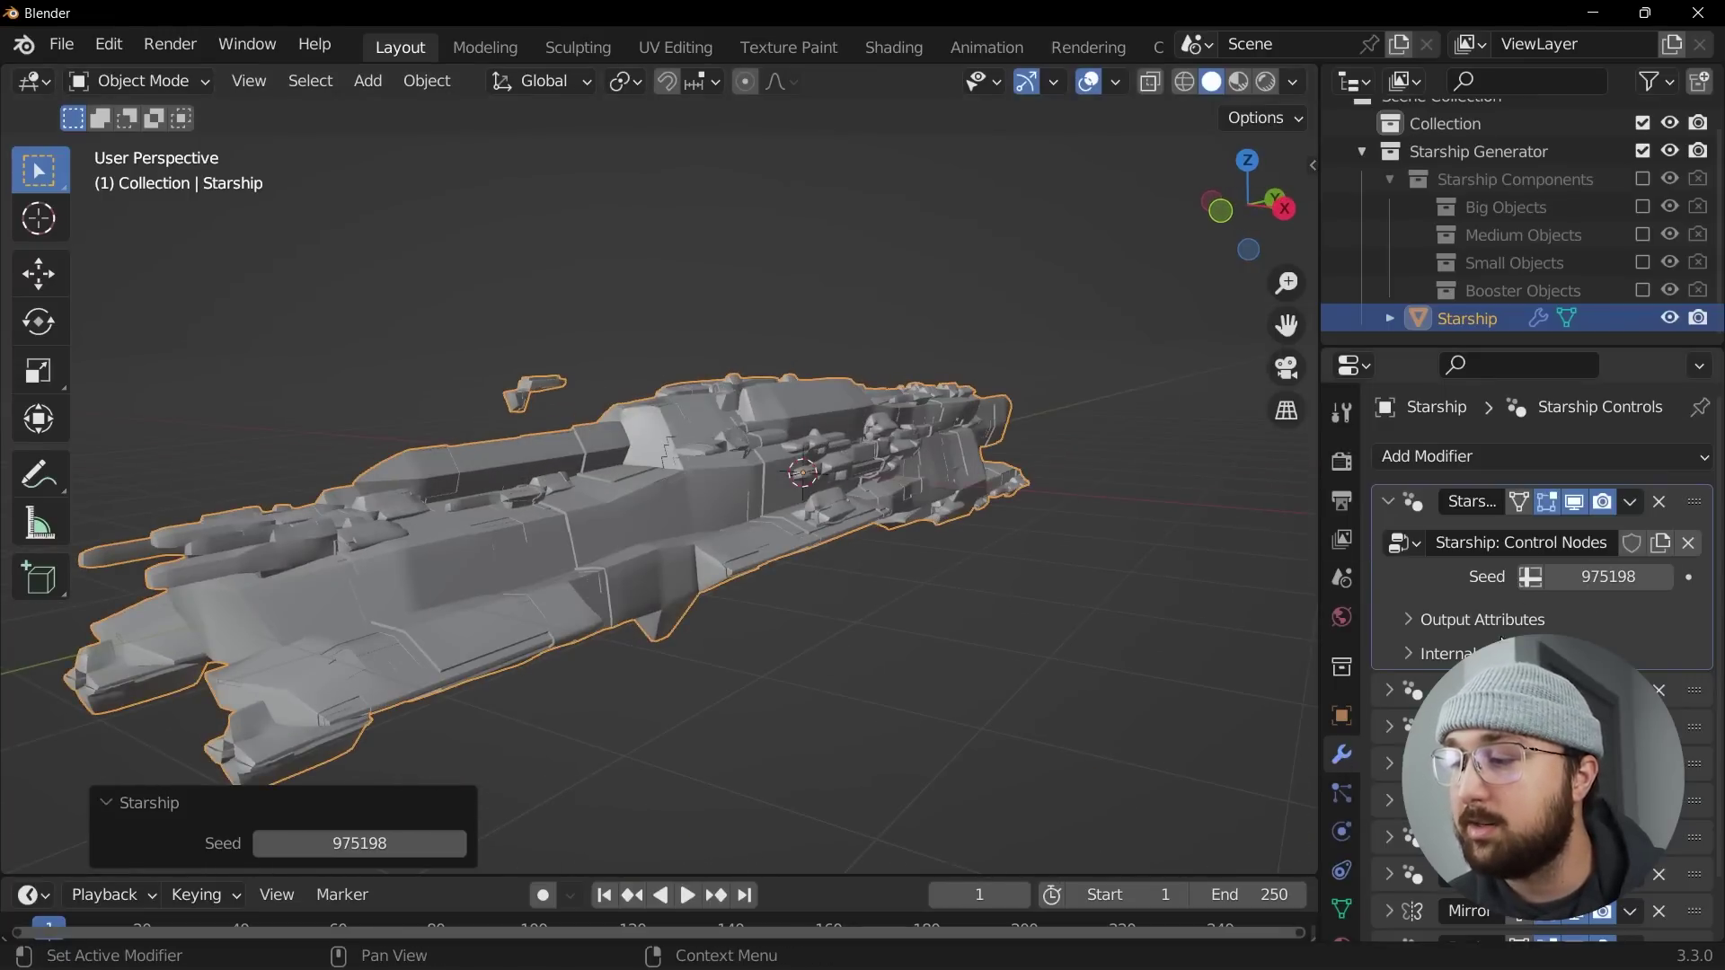
{"action": "left_click_drag", "start_coordinate": [1317, 651], "coordinate": [1190, 654]}
{"action": "scroll", "coordinate": [1404, 697], "scroll_direction": "down", "scroll_amount": 2}
{"action": "scroll", "coordinate": [1389, 742], "scroll_direction": "up", "scroll_amount": 2}
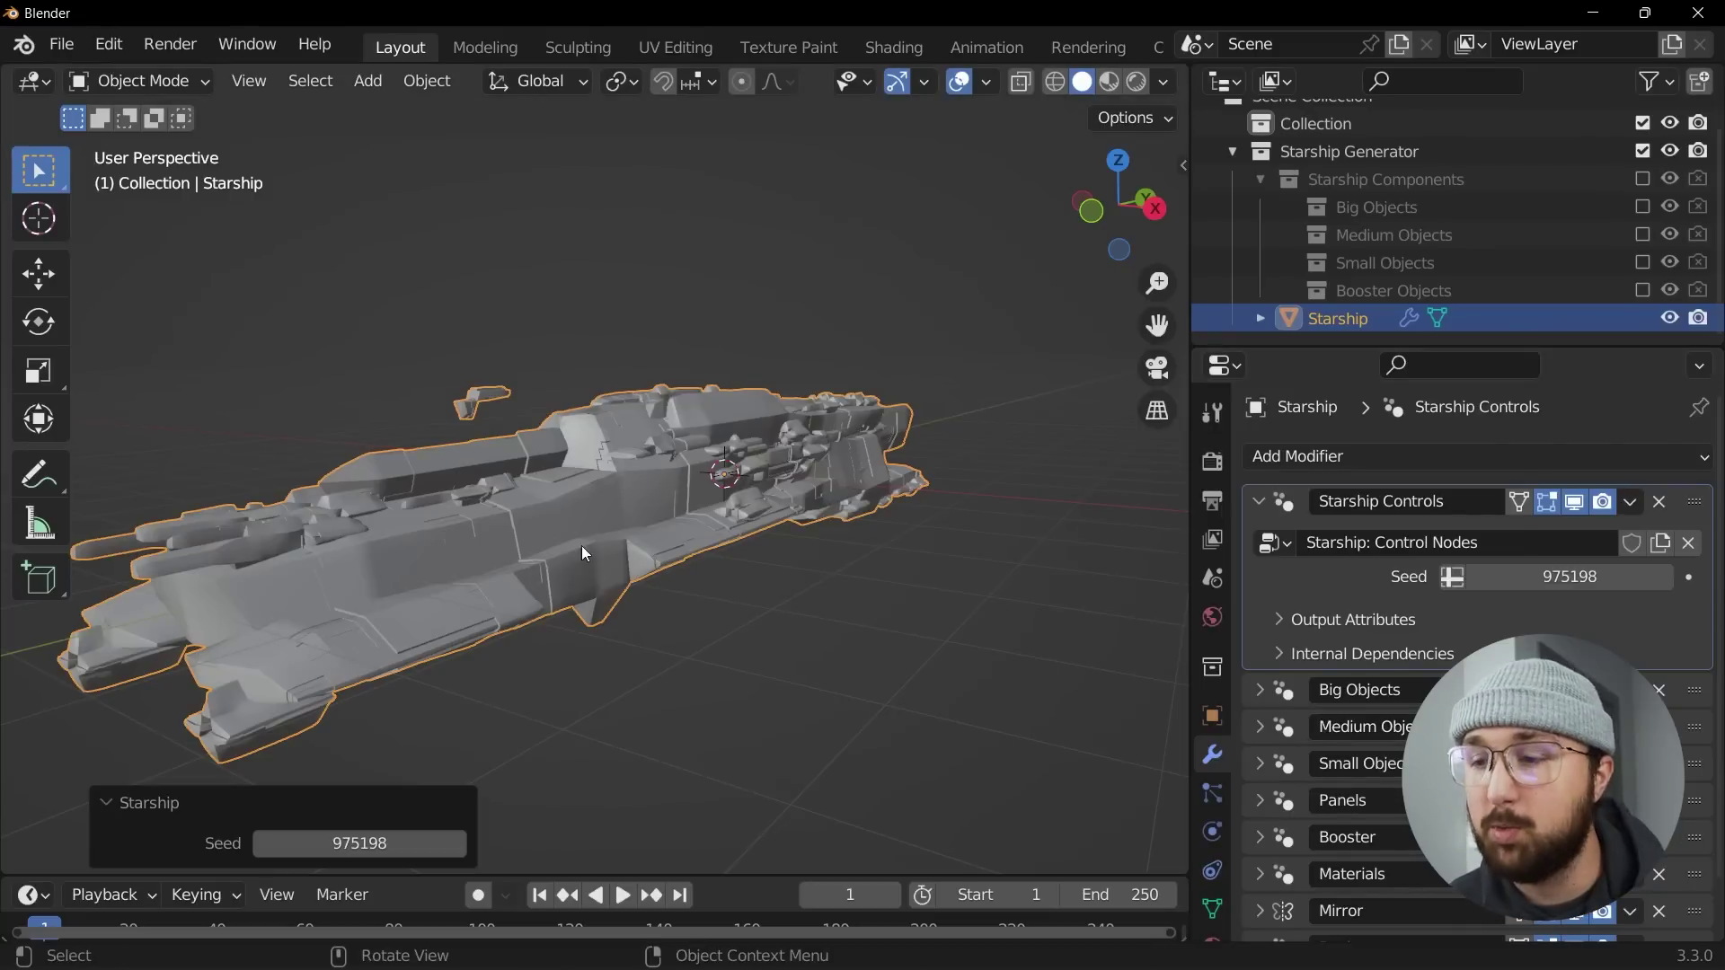
- Raise the seed of the Starship Controls modifier to 975201 and inspect the generated ship
{"action": "middle_click_drag", "start_coordinate": [559, 535], "coordinate": [902, 479]}
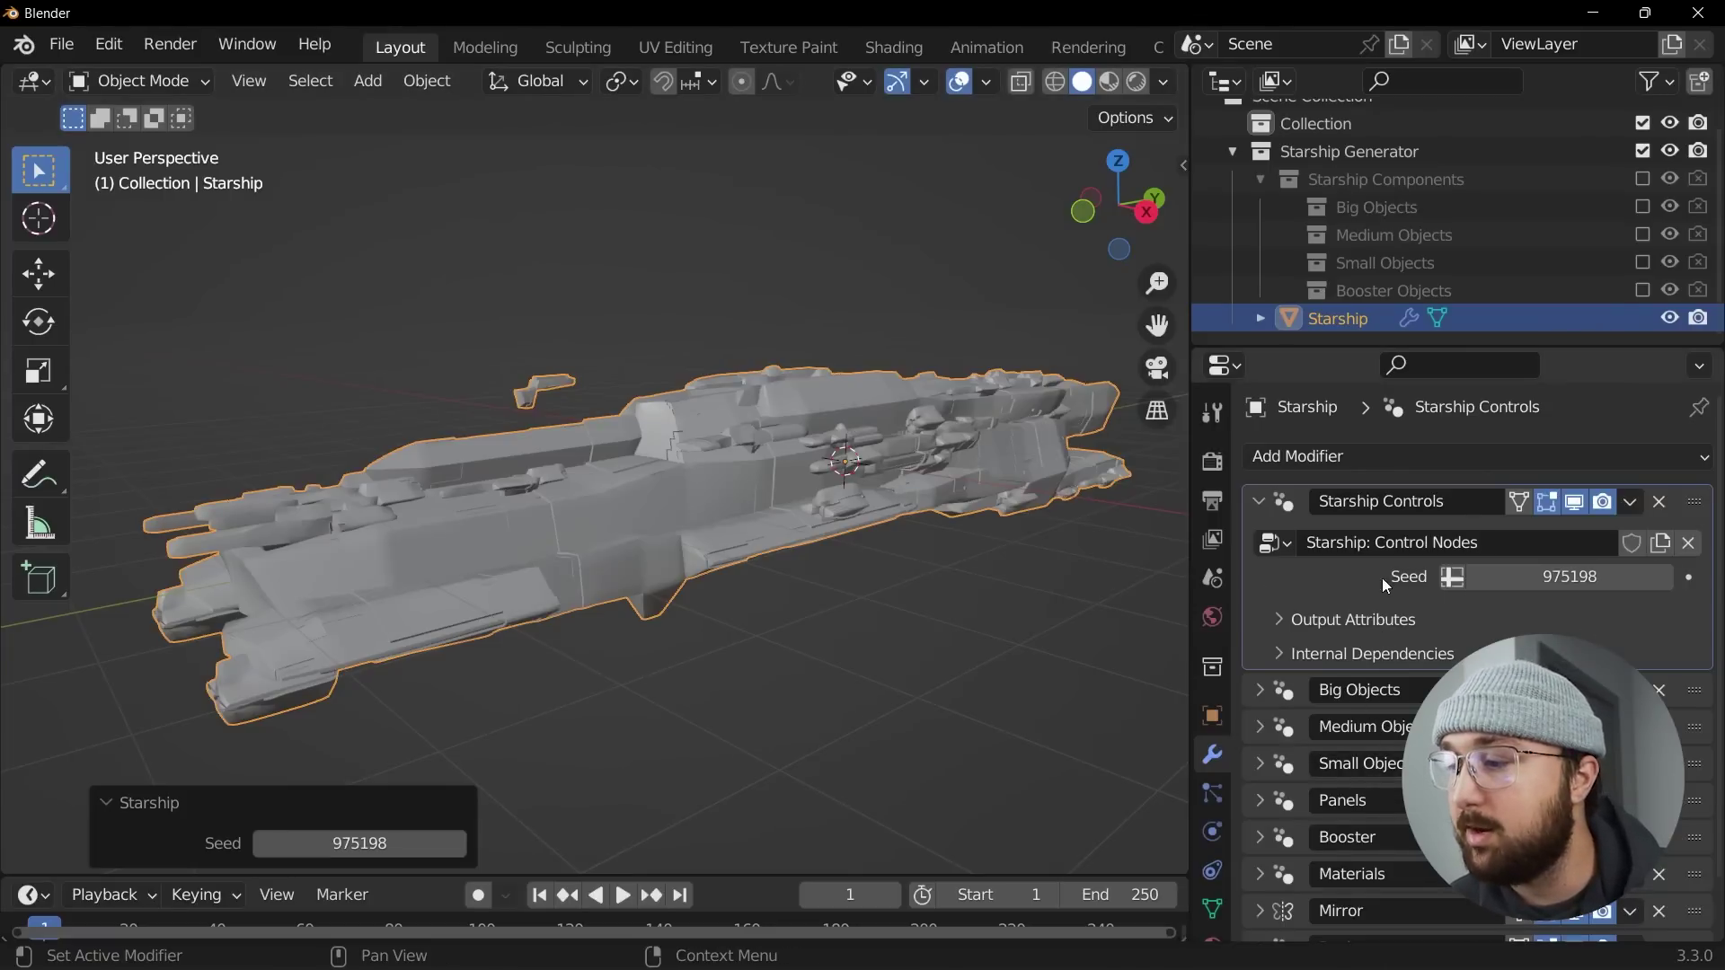
{"action": "left_click", "coordinate": [1666, 578]}
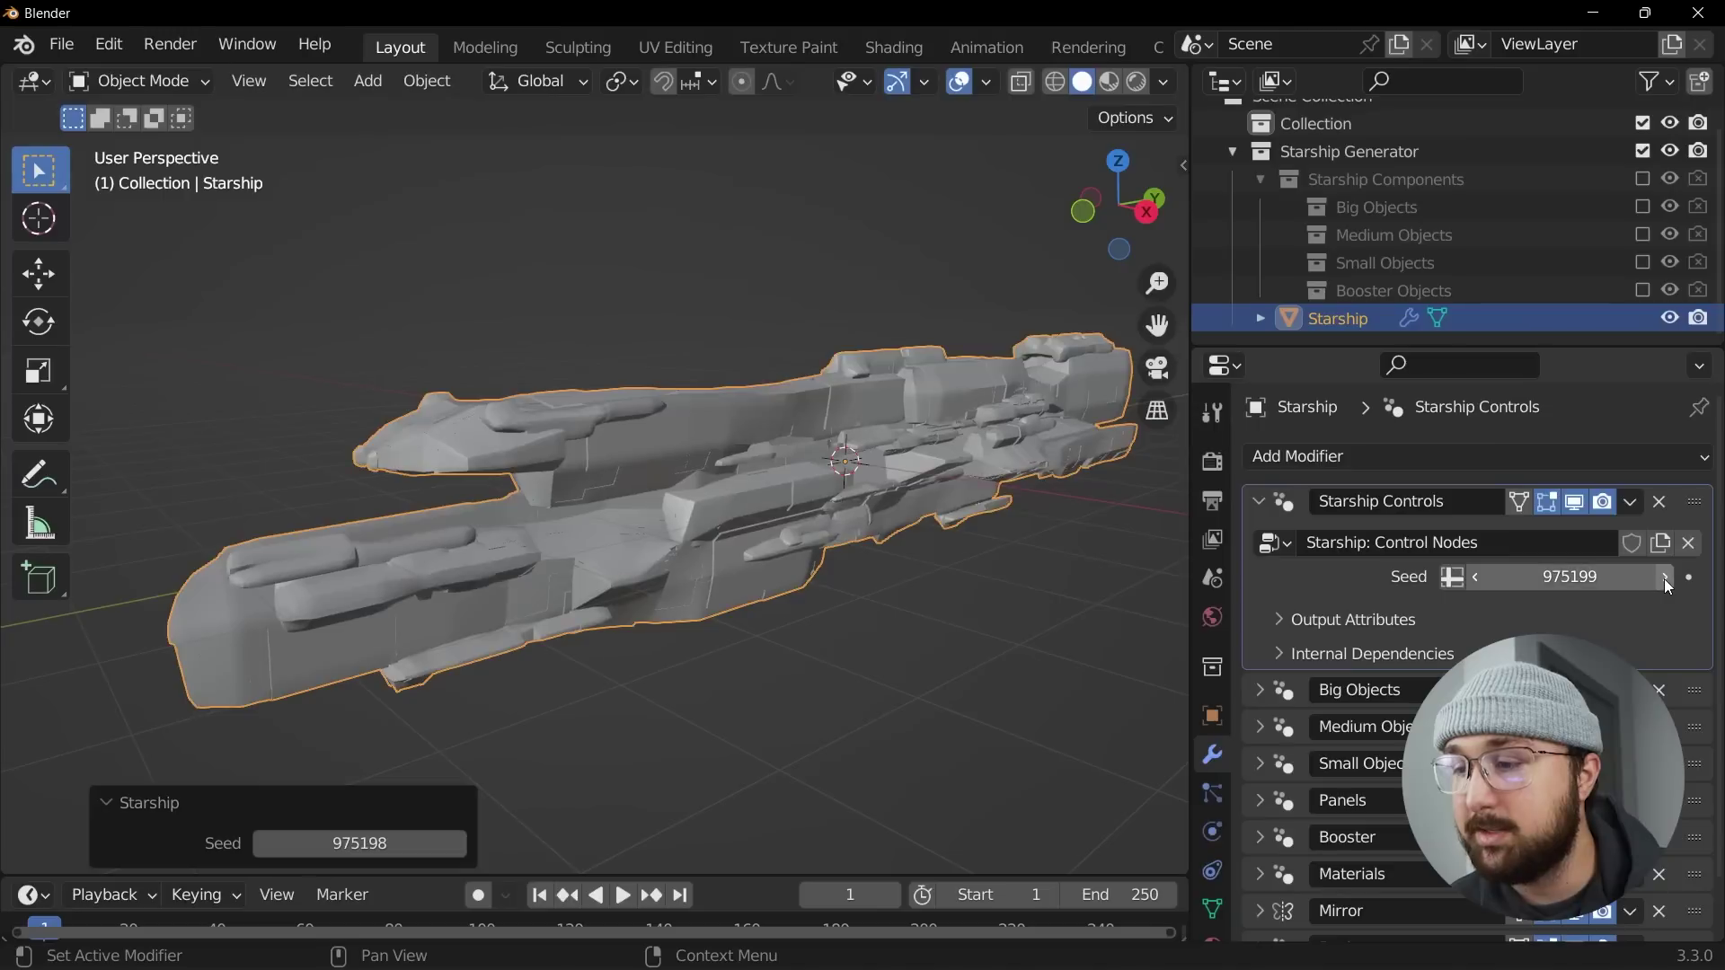
{"action": "left_click", "coordinate": [1666, 578]}
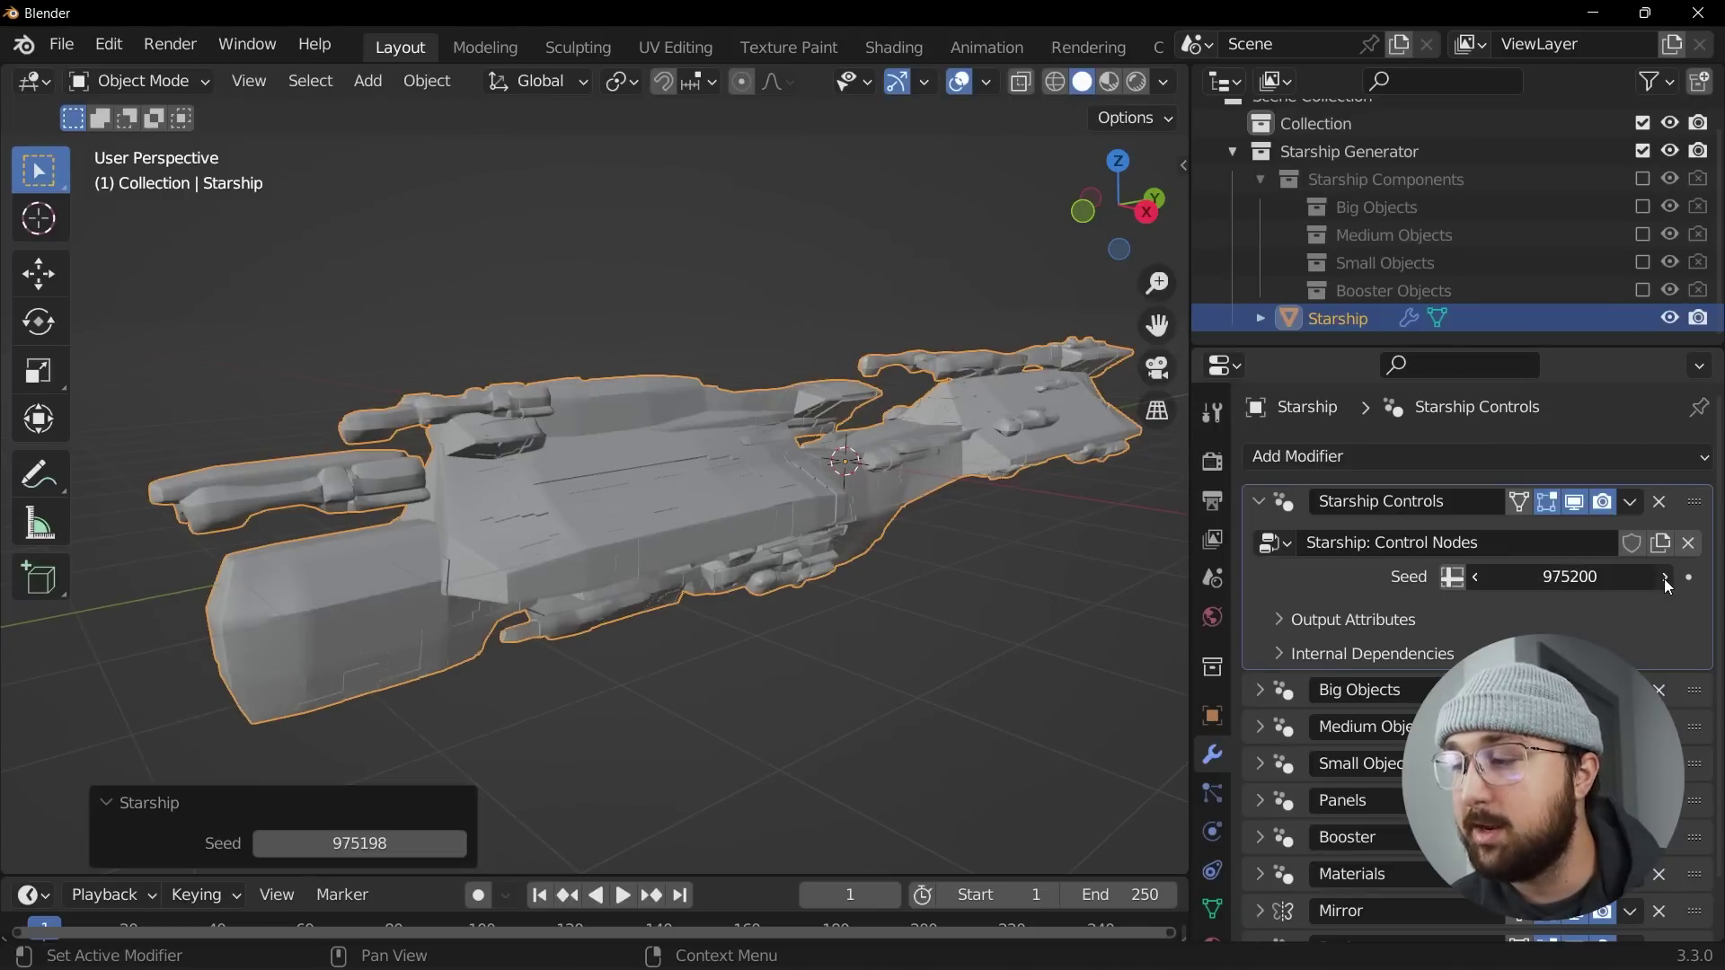
{"action": "left_click", "coordinate": [1666, 579]}
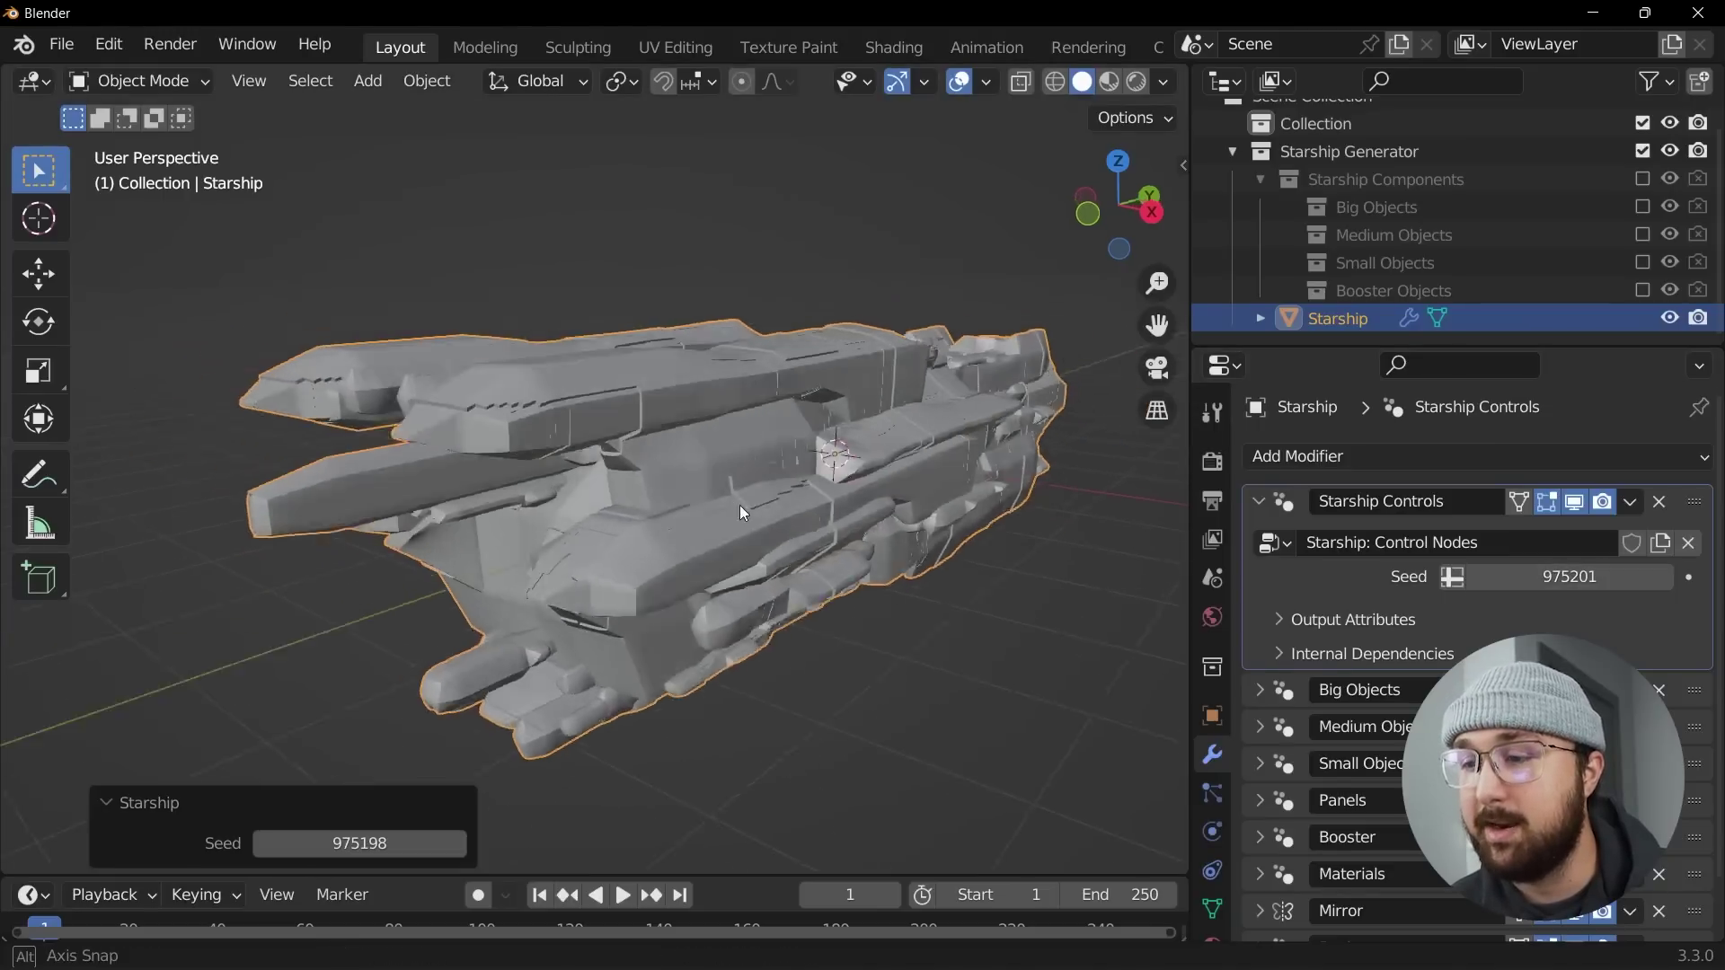
{"action": "middle_click_drag", "start_coordinate": [1033, 489], "coordinate": [746, 494]}
{"action": "scroll", "coordinate": [742, 510], "scroll_direction": "up", "scroll_amount": 2}
{"action": "scroll", "coordinate": [952, 521], "scroll_direction": "up", "scroll_amount": 2}
{"action": "middle_click_drag", "start_coordinate": [1038, 539], "coordinate": [930, 516]}
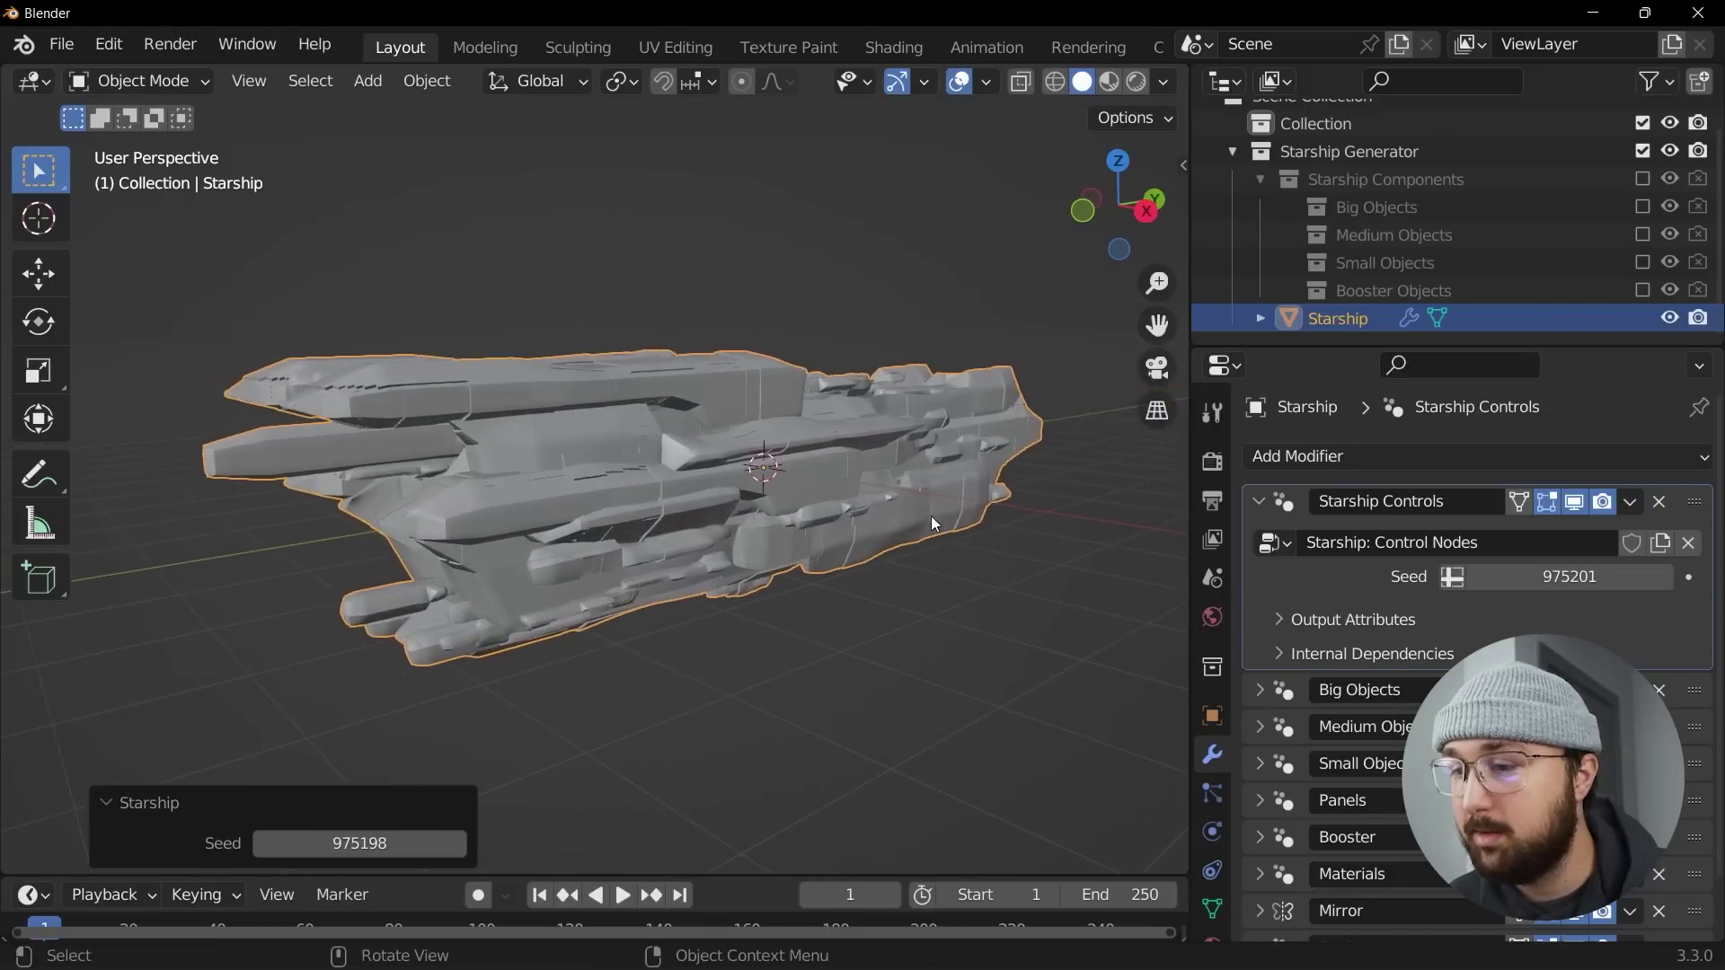
- Cycle through more ship variations by raising the Starship Controls seed to 975204
{"action": "left_click", "coordinate": [1663, 577]}
{"action": "middle_click_drag", "start_coordinate": [734, 434], "coordinate": [687, 422]}
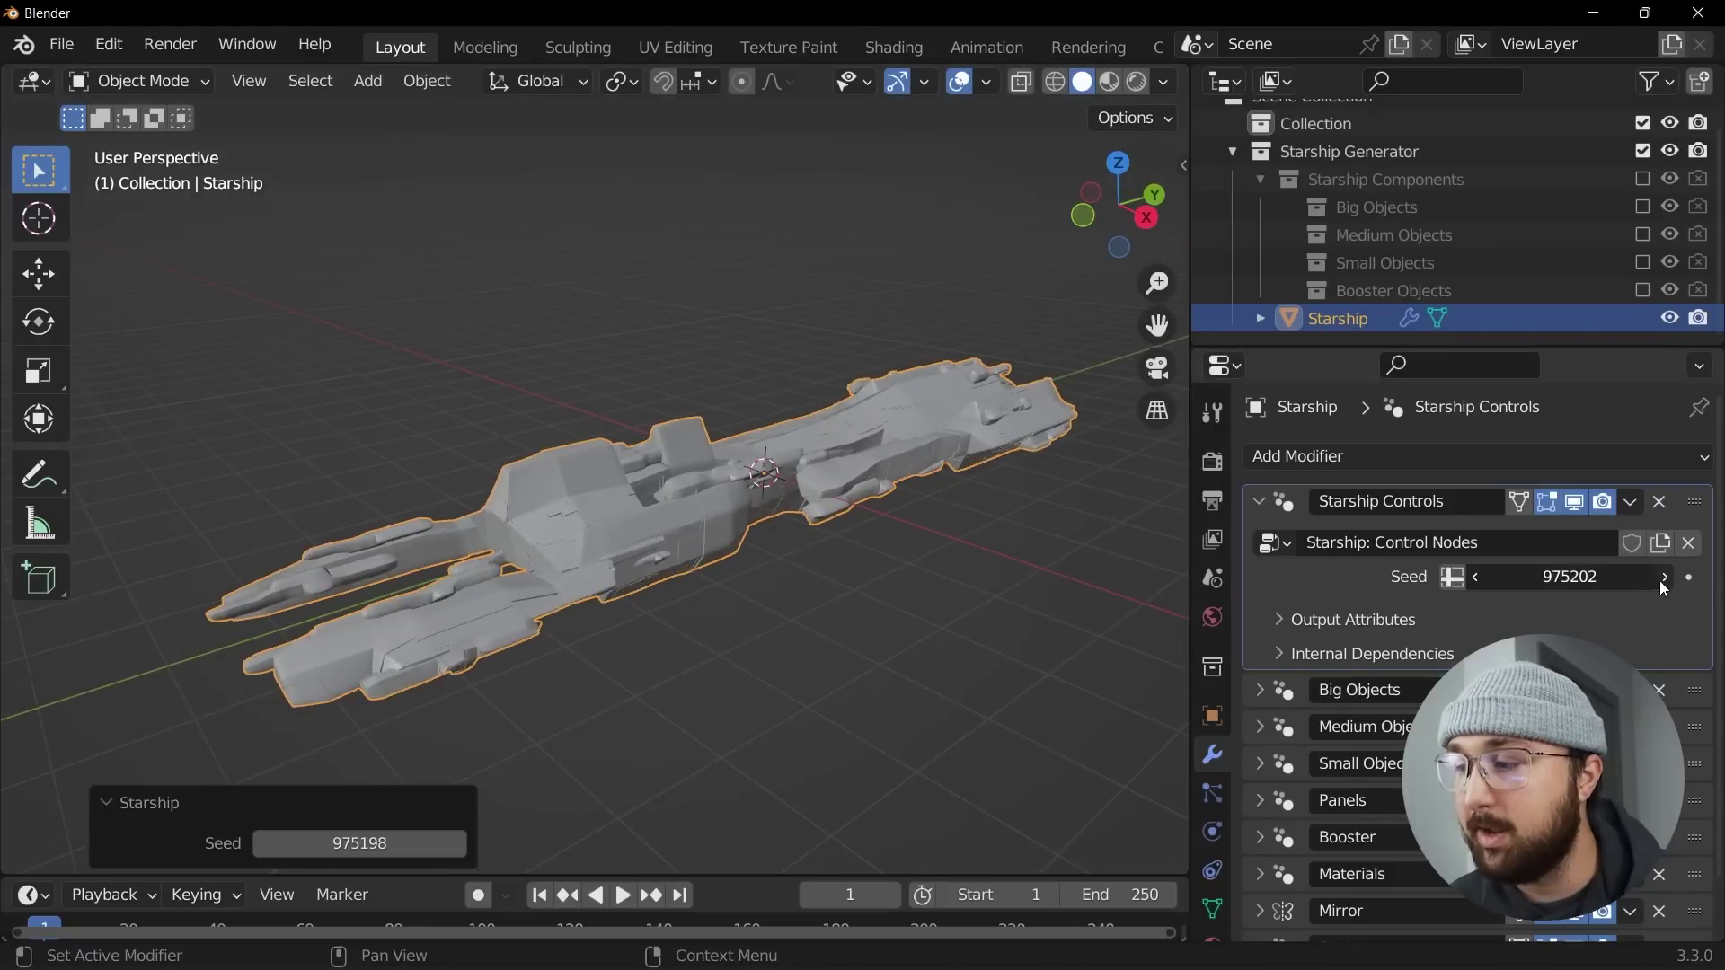
{"action": "left_click", "coordinate": [1663, 579]}
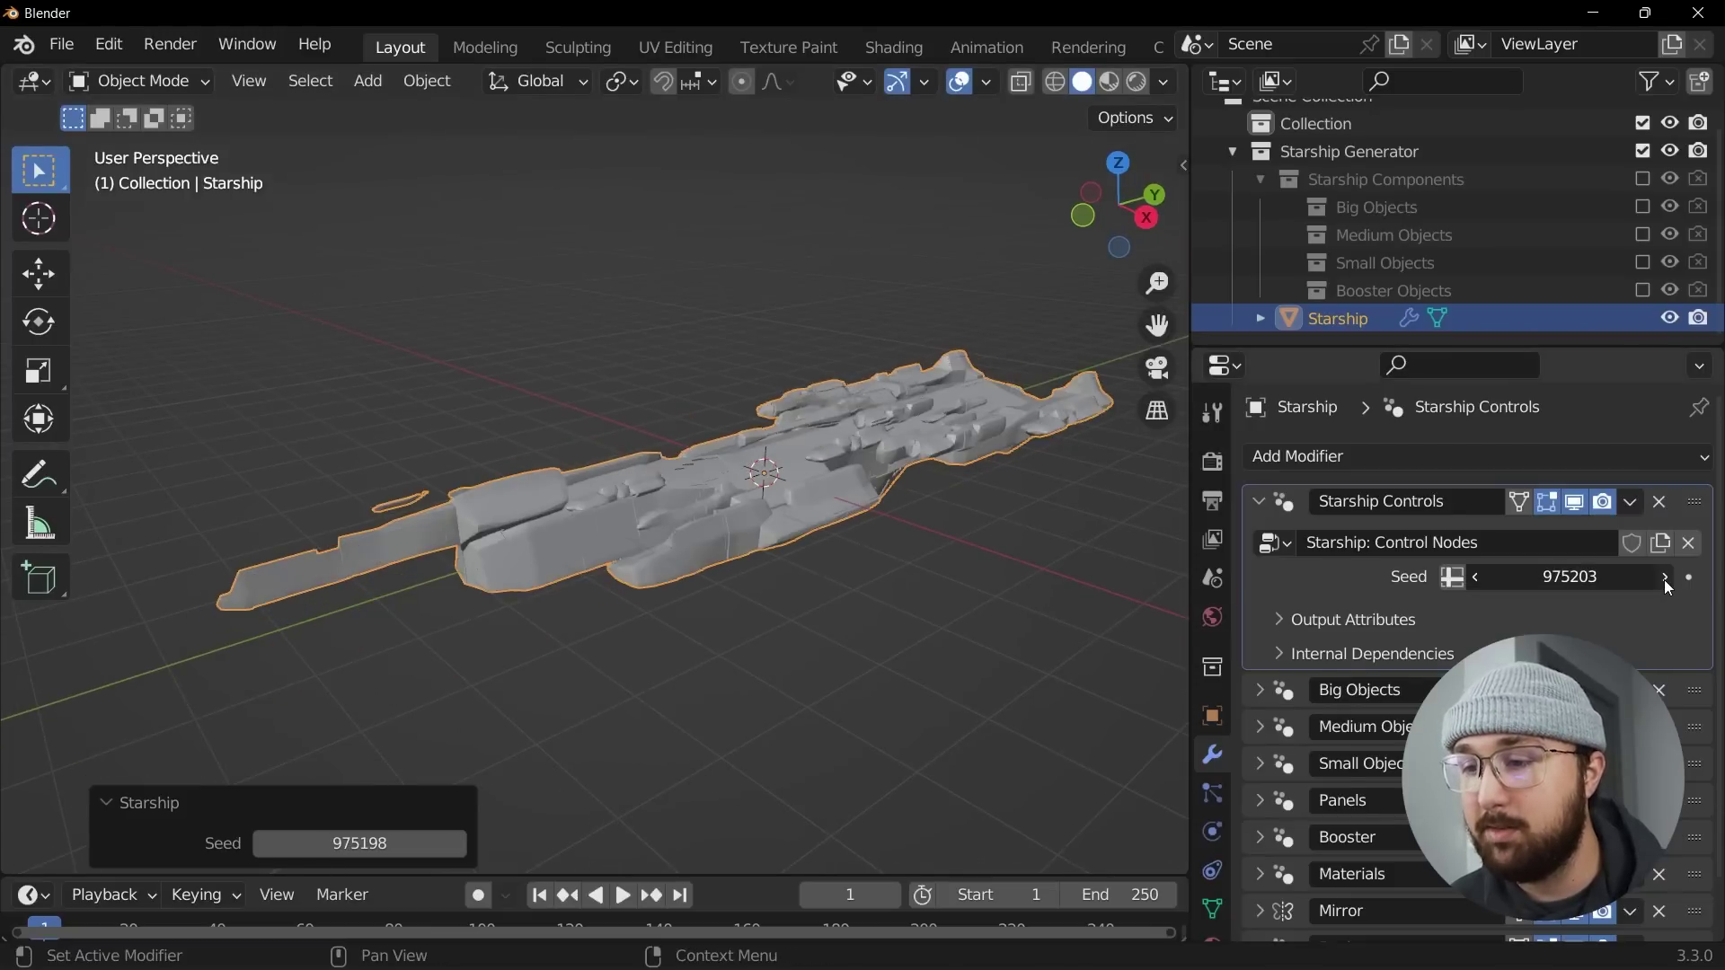
{"action": "left_click", "coordinate": [1664, 579]}
{"action": "middle_click_drag", "start_coordinate": [1060, 530], "coordinate": [811, 514]}
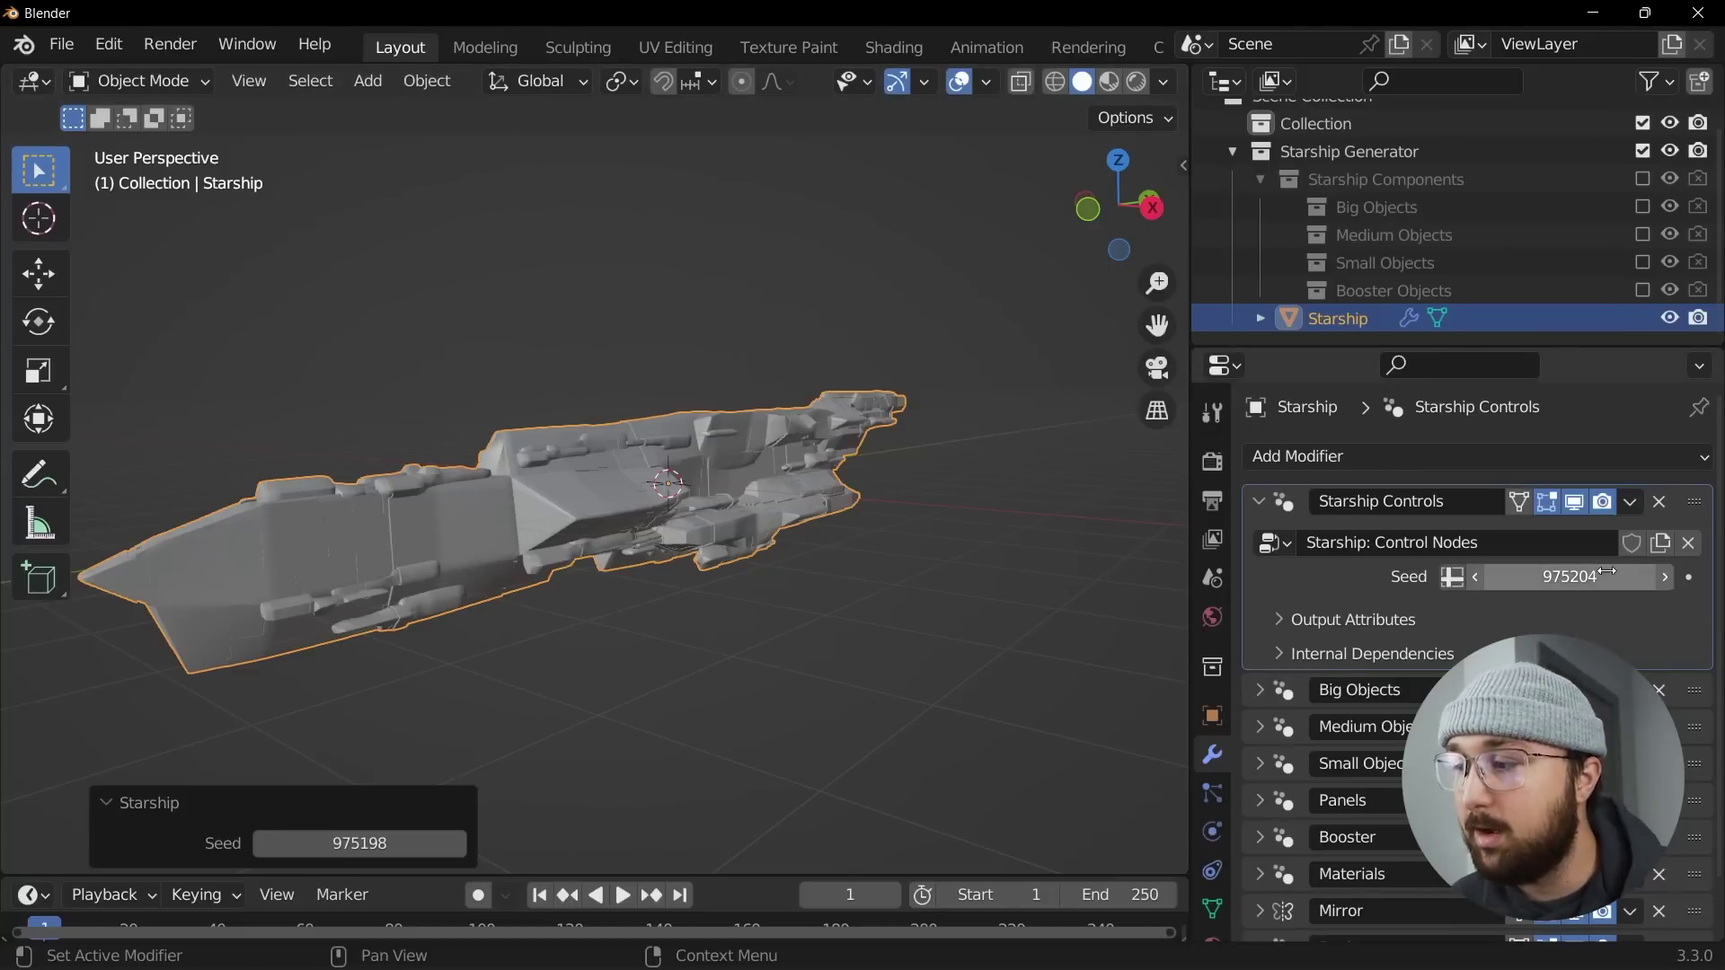
- Advance the Starship Controls seed to 975206
{"action": "left_click", "coordinate": [1668, 580]}
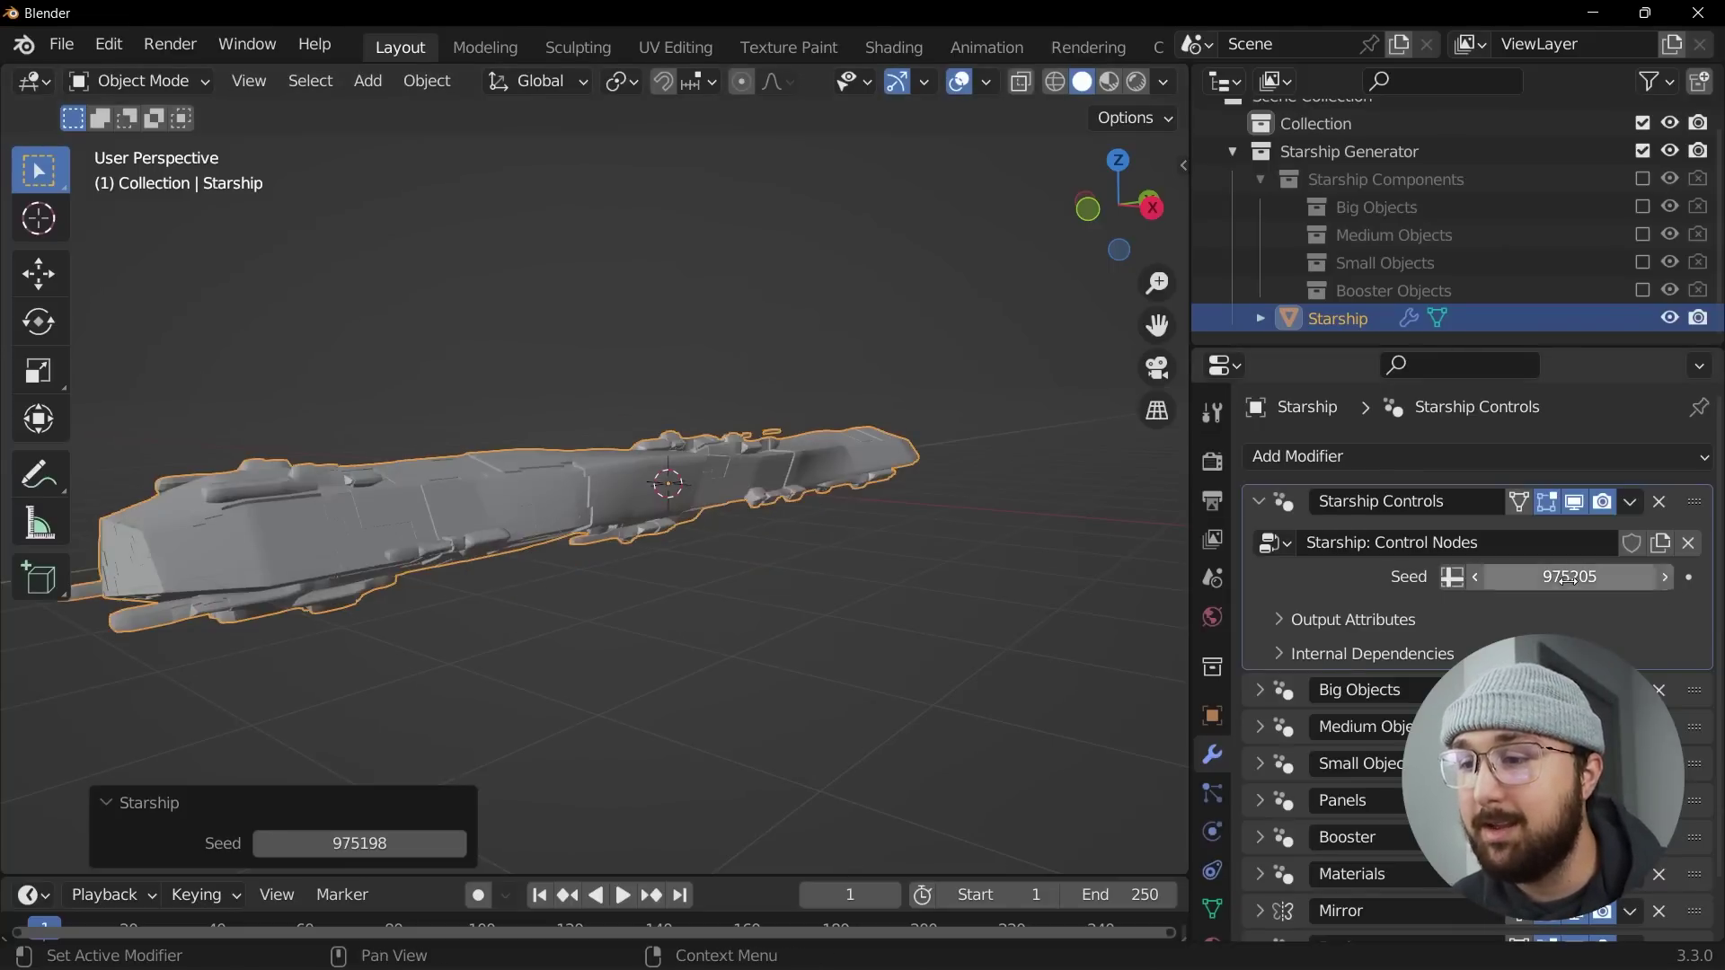
{"action": "middle_click_drag", "start_coordinate": [808, 449], "coordinate": [1047, 501]}
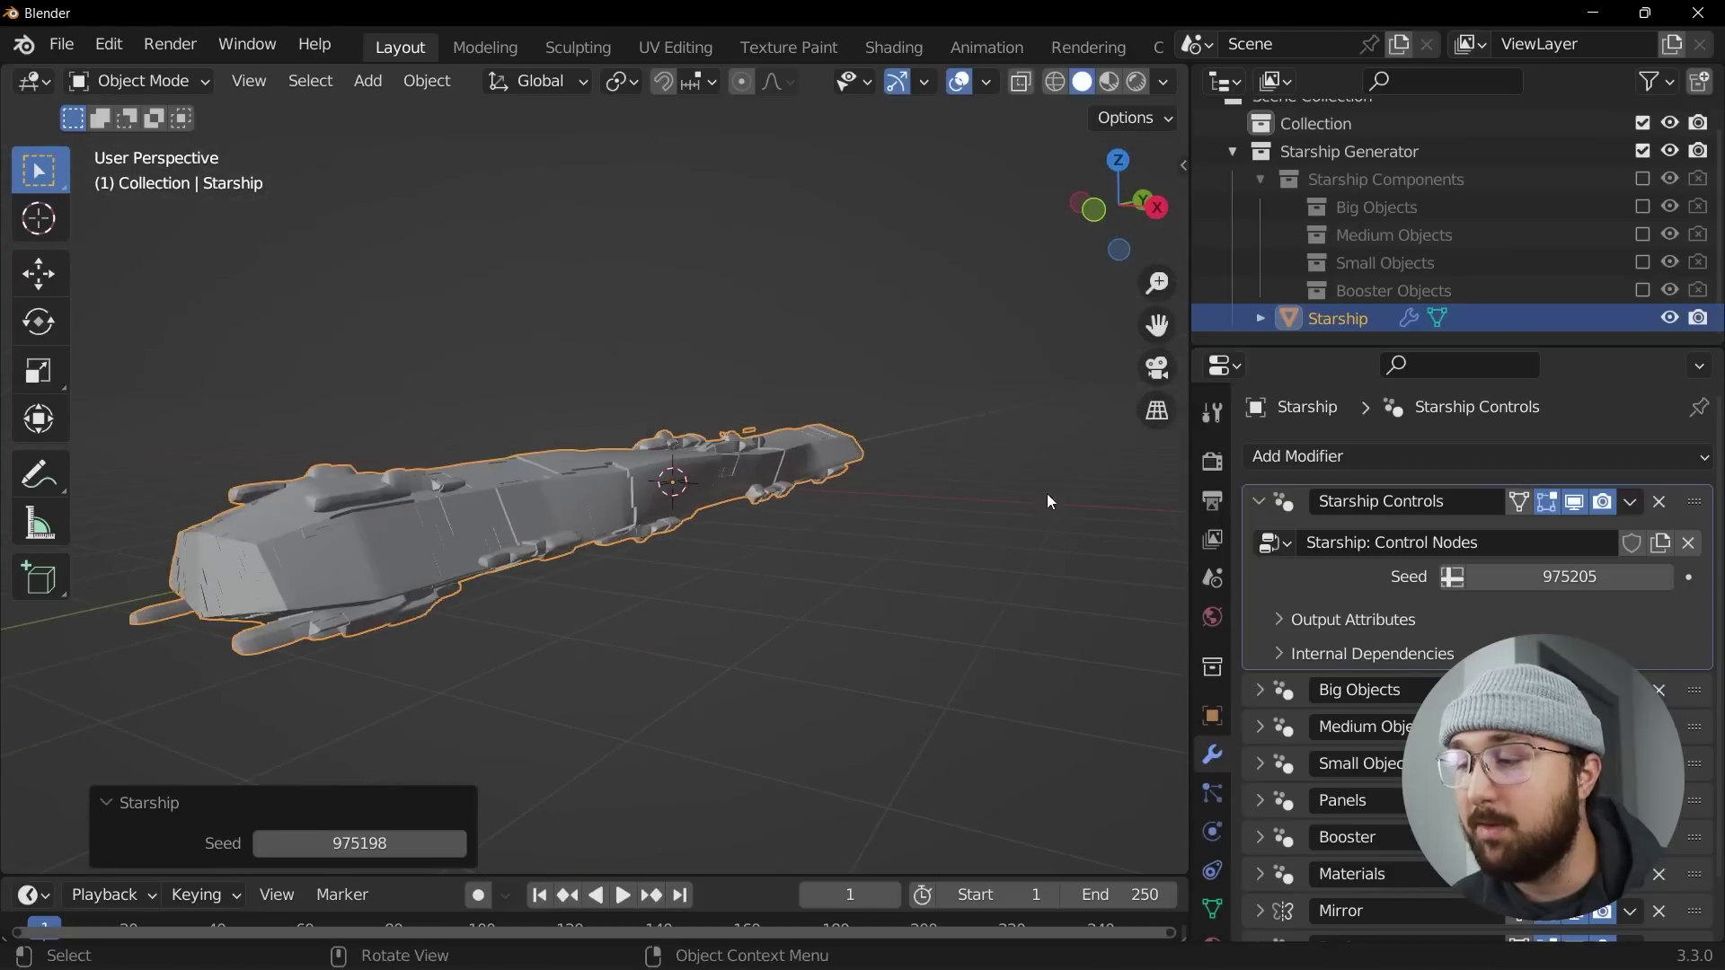
{"action": "left_click", "coordinate": [1665, 576]}
- Examine the generated starship's hull shapes and panel details up close and from several angles
{"action": "middle_click_drag", "start_coordinate": [988, 539], "coordinate": [727, 432]}
{"action": "scroll", "coordinate": [719, 516], "scroll_direction": "up", "scroll_amount": 8}
{"action": "scroll", "coordinate": [709, 519], "scroll_direction": "down", "scroll_amount": 8}
{"action": "scroll", "coordinate": [824, 542], "scroll_direction": "up", "scroll_amount": 8}
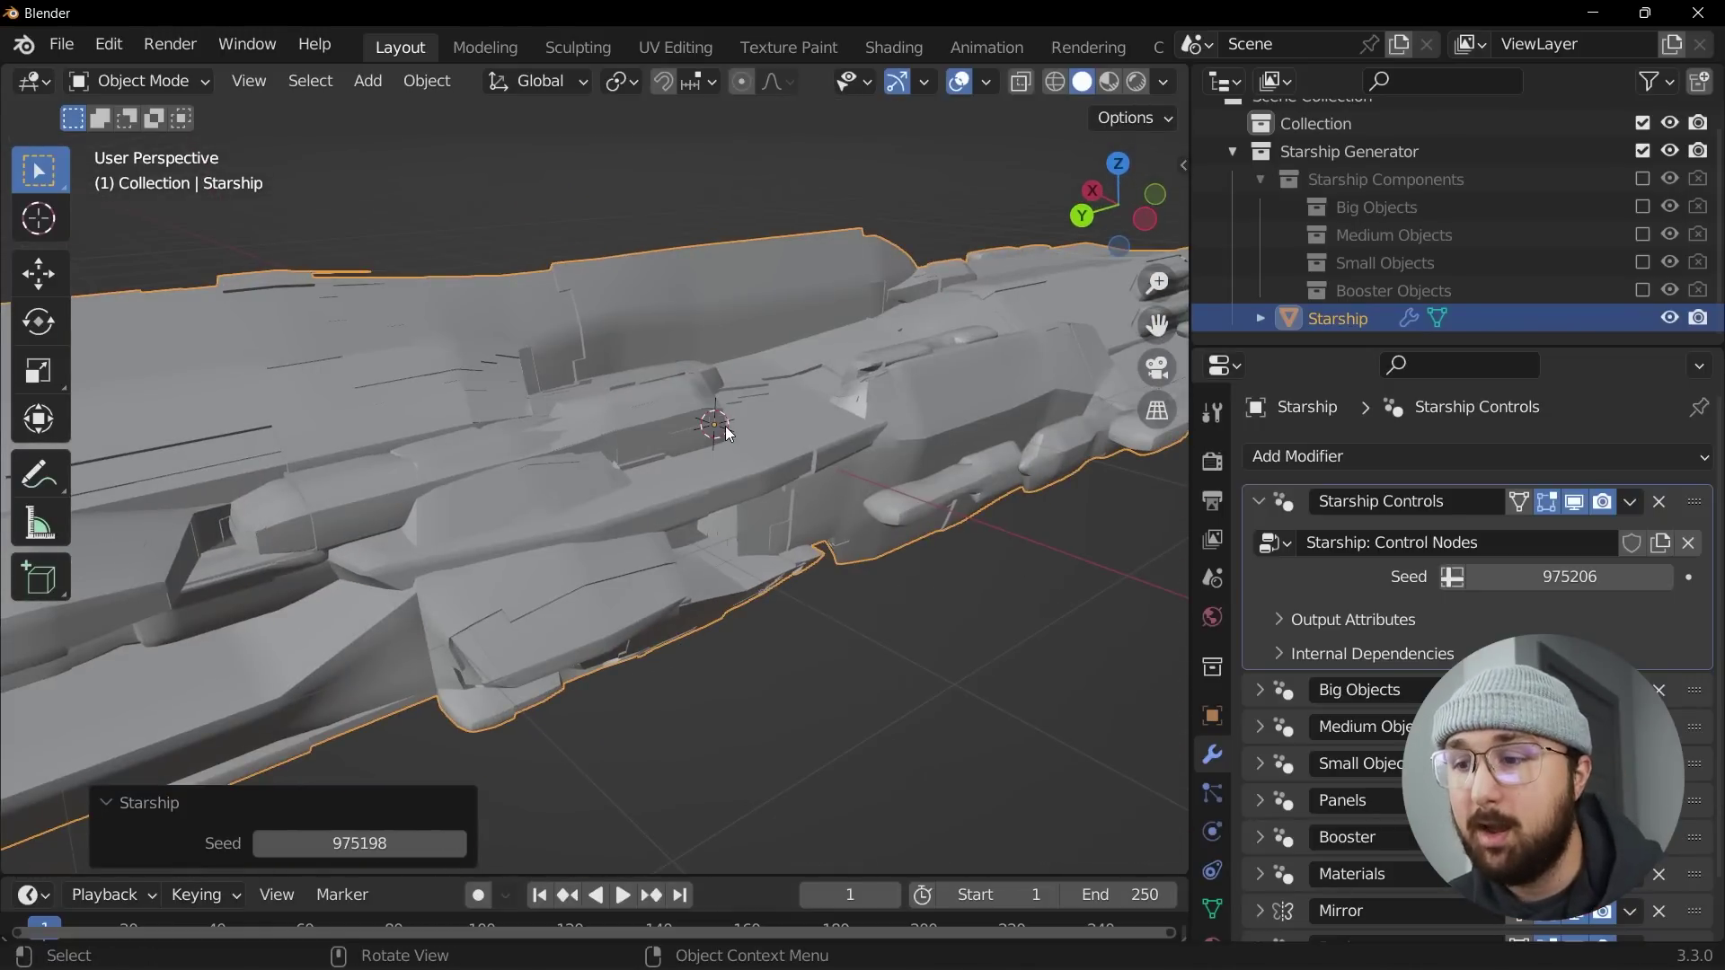
{"action": "scroll", "coordinate": [521, 310], "scroll_direction": "down", "scroll_amount": 5}
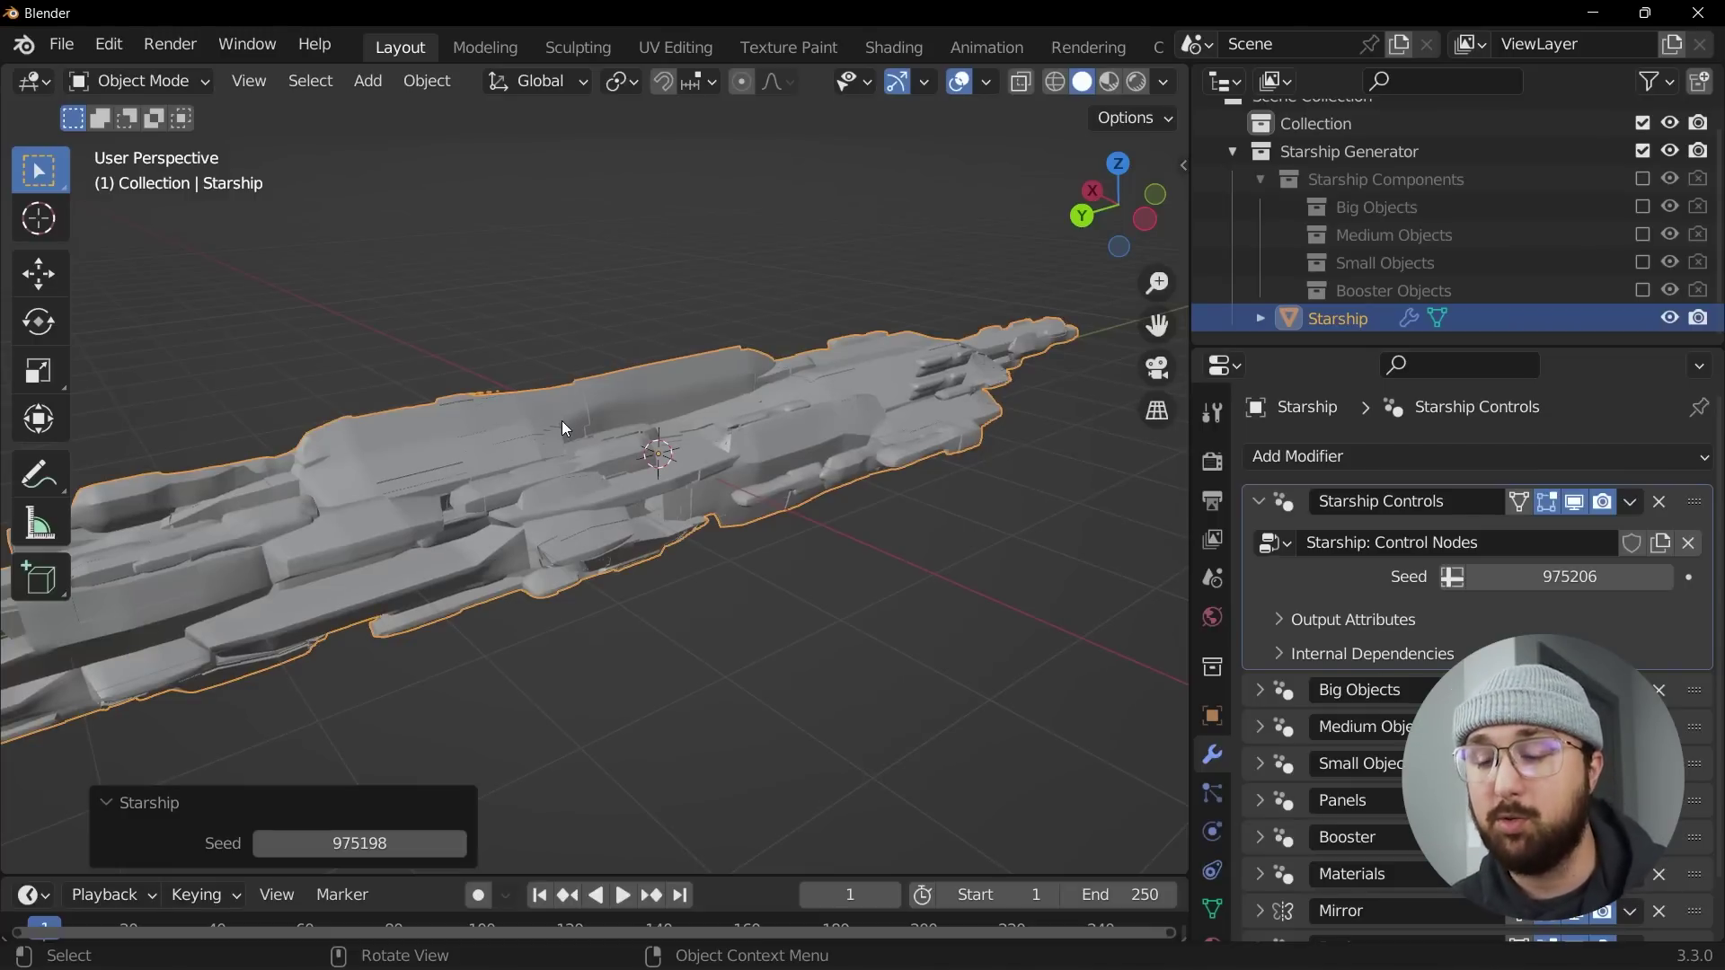
{"action": "mouse_move", "coordinate": [562, 427]}
{"action": "middle_mouse_down"}
{"action": "mouse_move", "coordinate": [557, 585]}
{"action": "mouse_move", "coordinate": [612, 441]}
{"action": "mouse_move", "coordinate": [558, 433]}
{"action": "middle_mouse_up"}
{"action": "scroll", "coordinate": [569, 569], "scroll_direction": "down", "scroll_amount": 4}
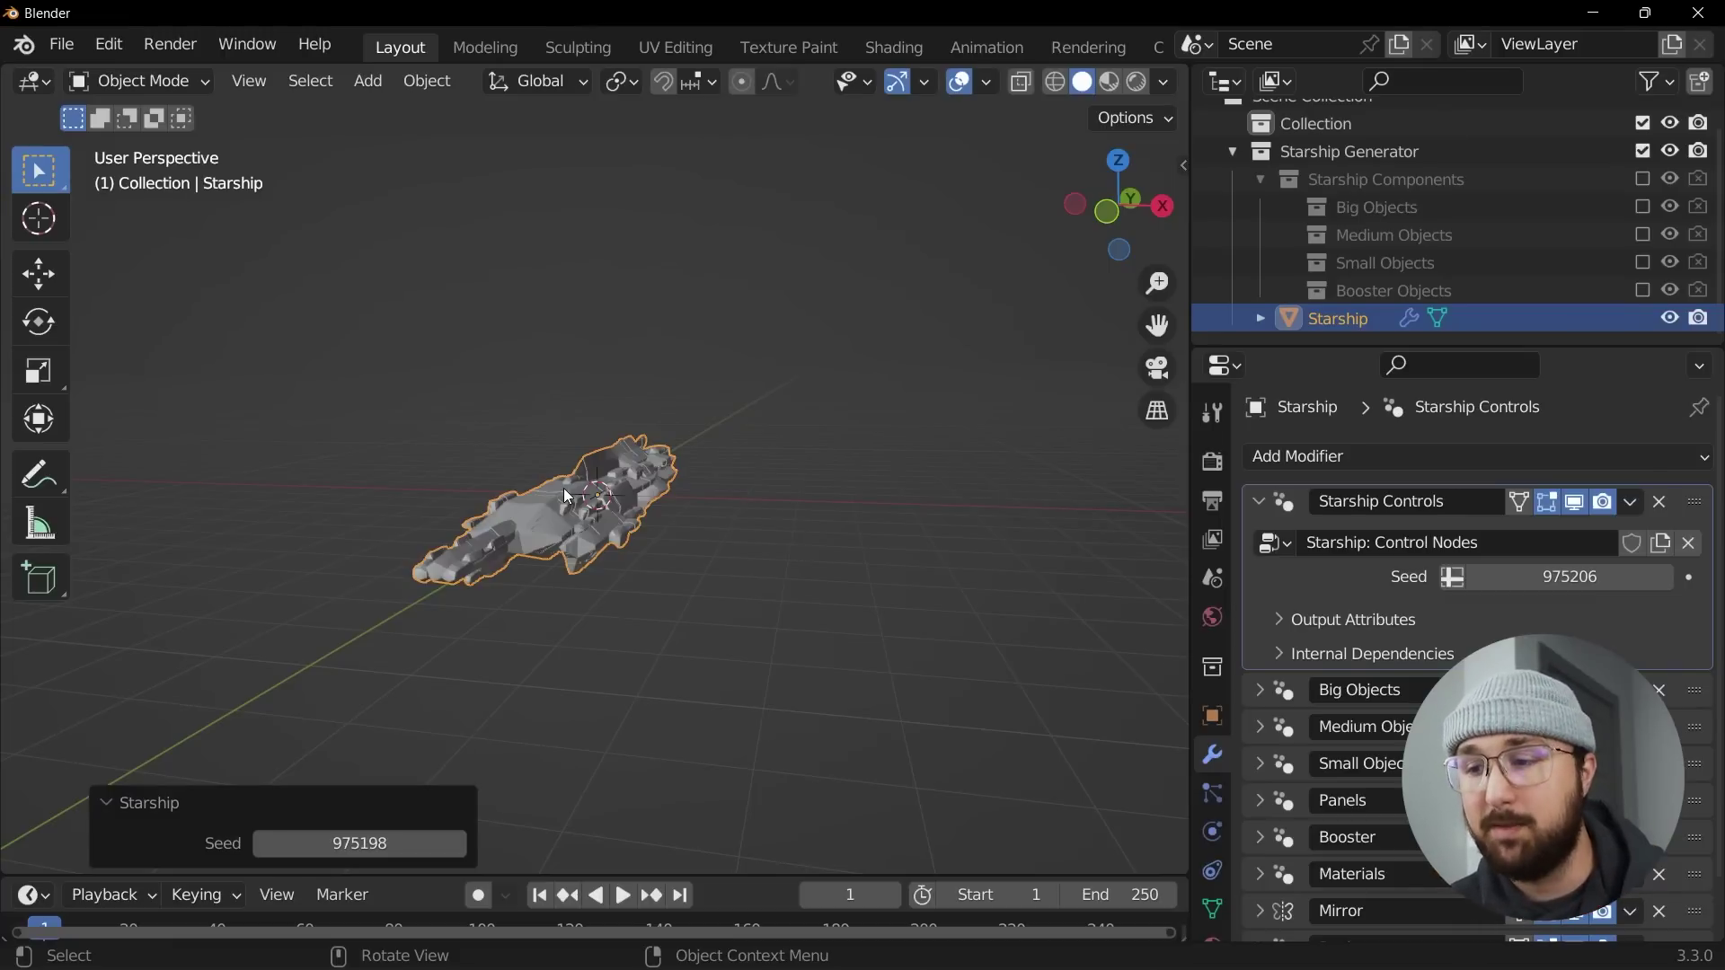
{"action": "scroll", "coordinate": [563, 488], "scroll_direction": "up", "scroll_amount": 8}
{"action": "middle_click_drag", "start_coordinate": [535, 542], "coordinate": [773, 569]}
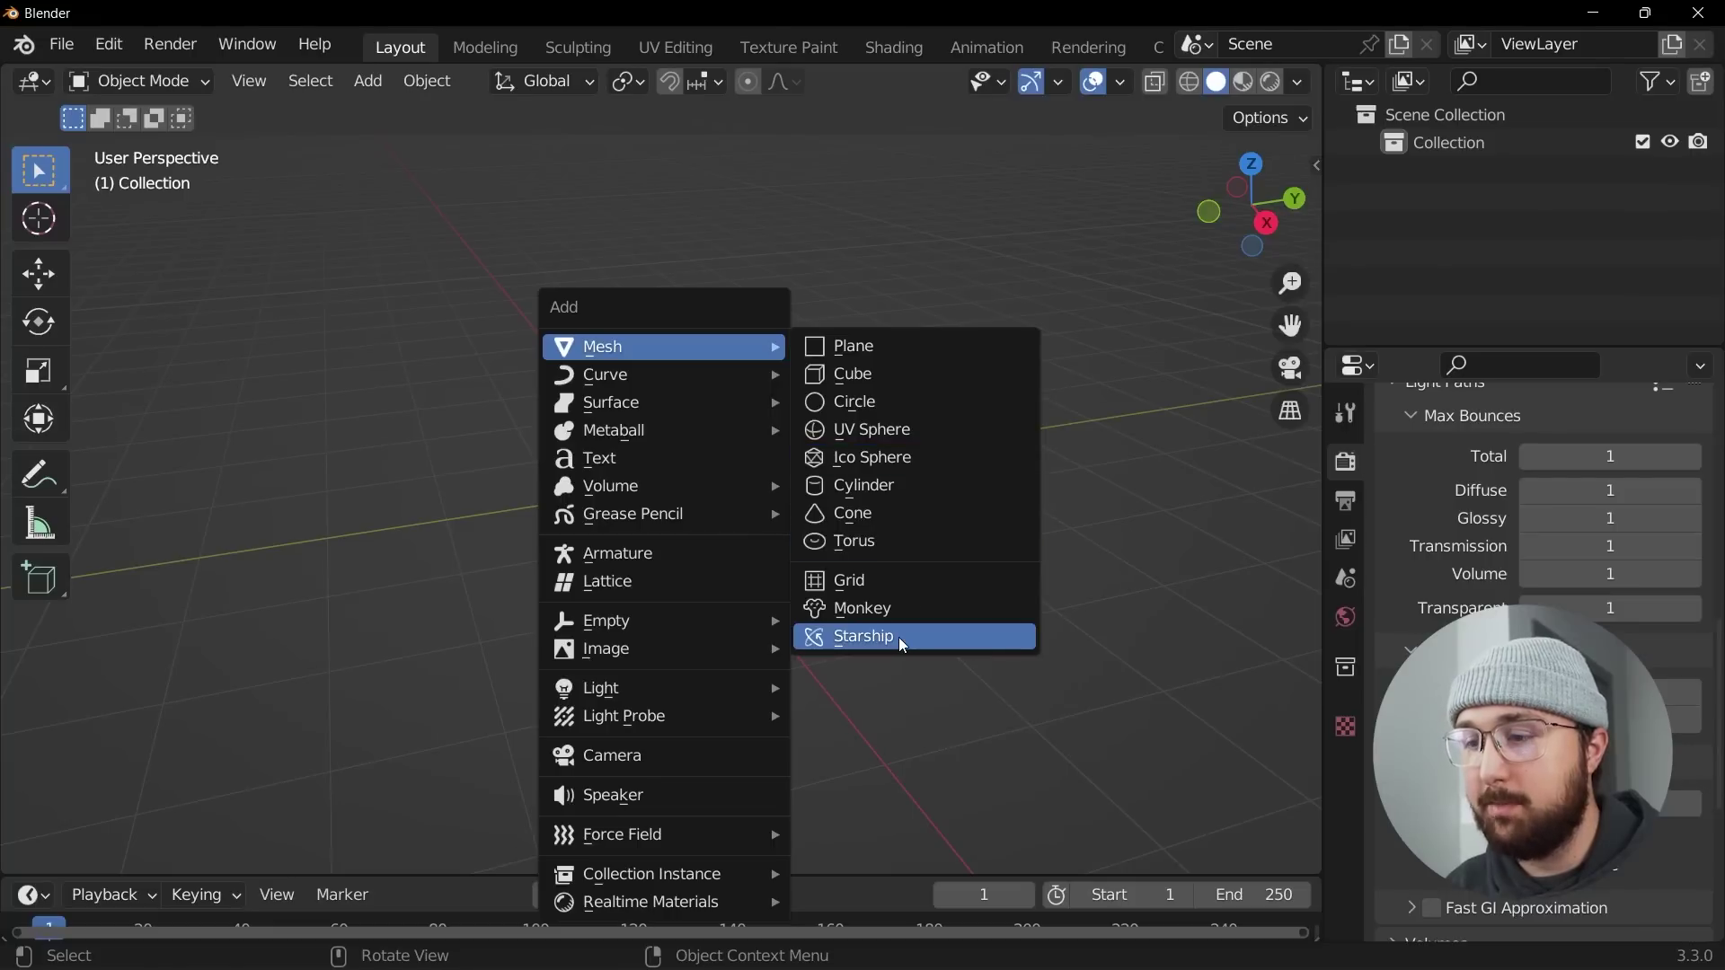
- Add a new Starship mesh to the cleared scene and set its seed to 470467
{"action": "scroll", "coordinate": [627, 597], "scroll_direction": "down", "scroll_amount": 3}
{"action": "middle_click_drag", "start_coordinate": [611, 602], "coordinate": [772, 535]}
{"action": "left_click", "coordinate": [207, 857]}
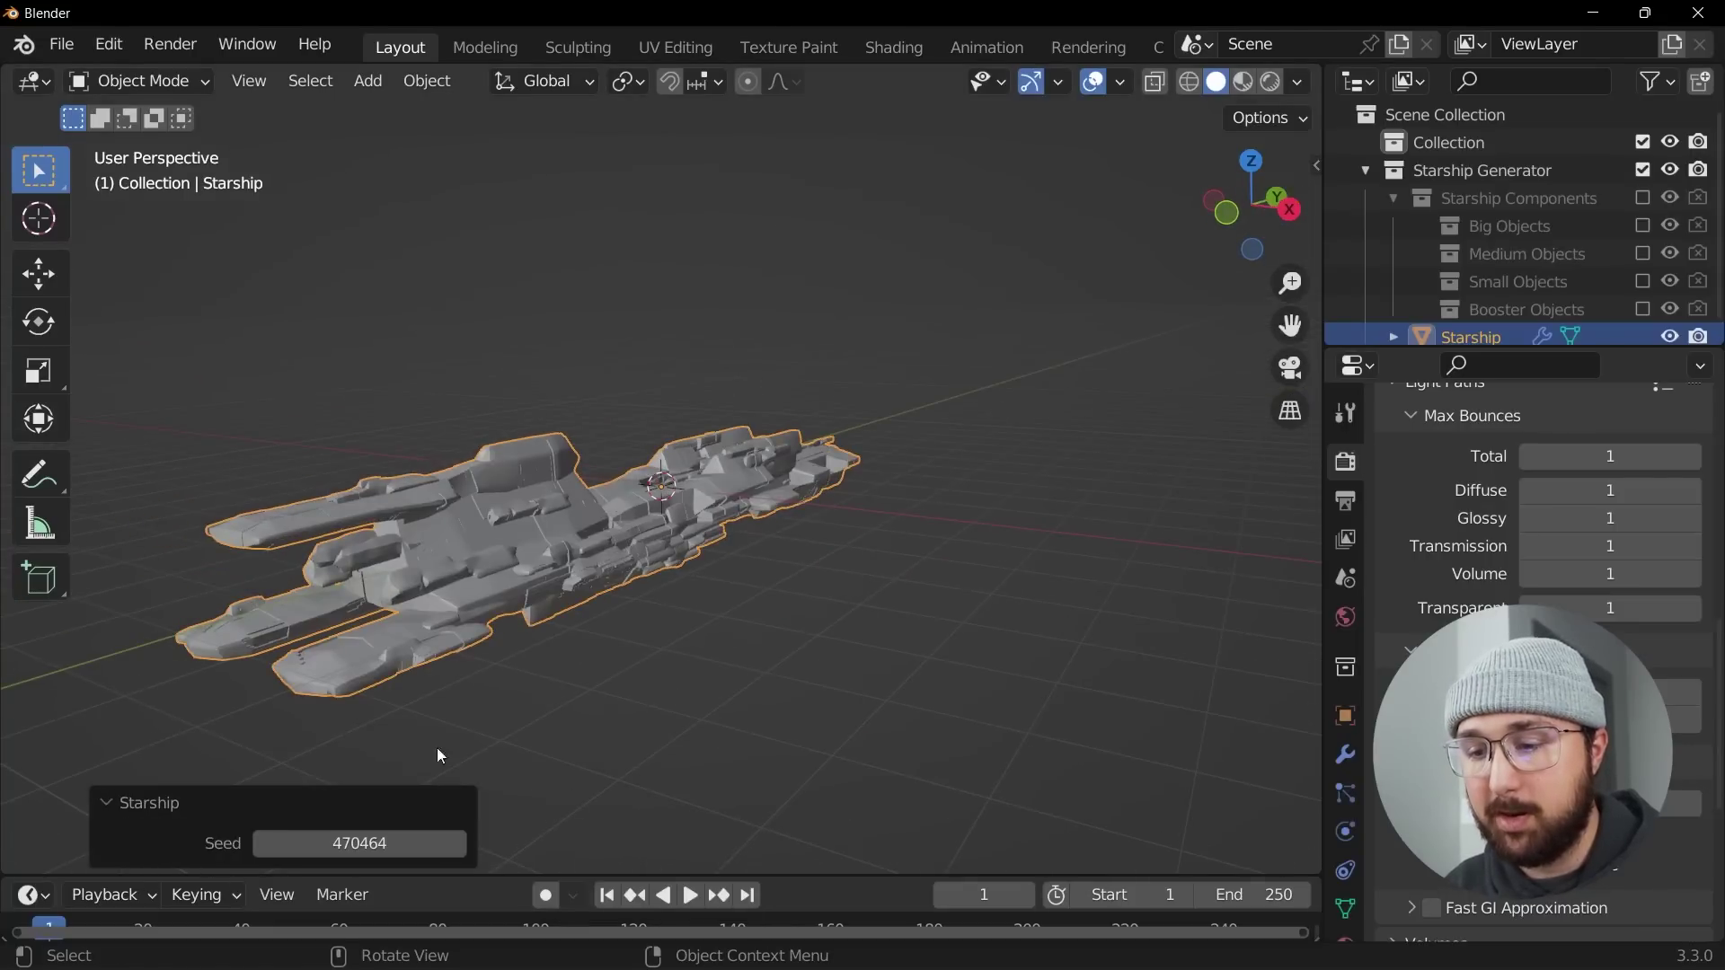
{"action": "left_click", "coordinate": [456, 844]}
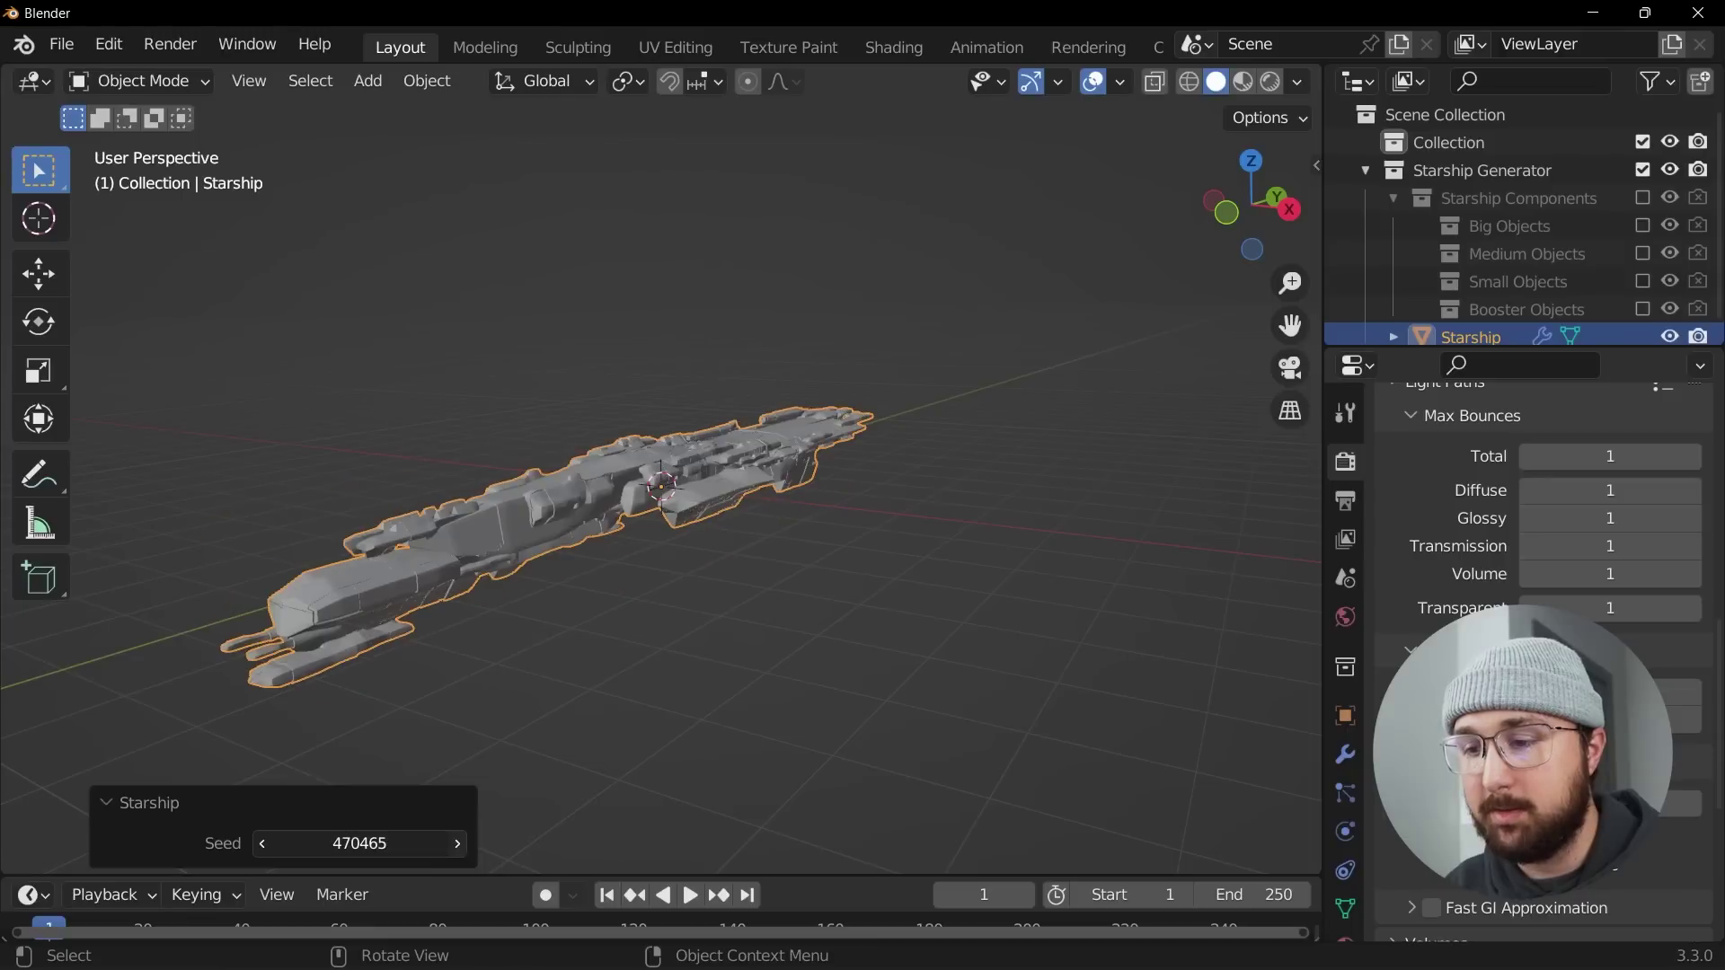
{"action": "left_click", "coordinate": [457, 844]}
{"action": "left_click", "coordinate": [456, 845]}
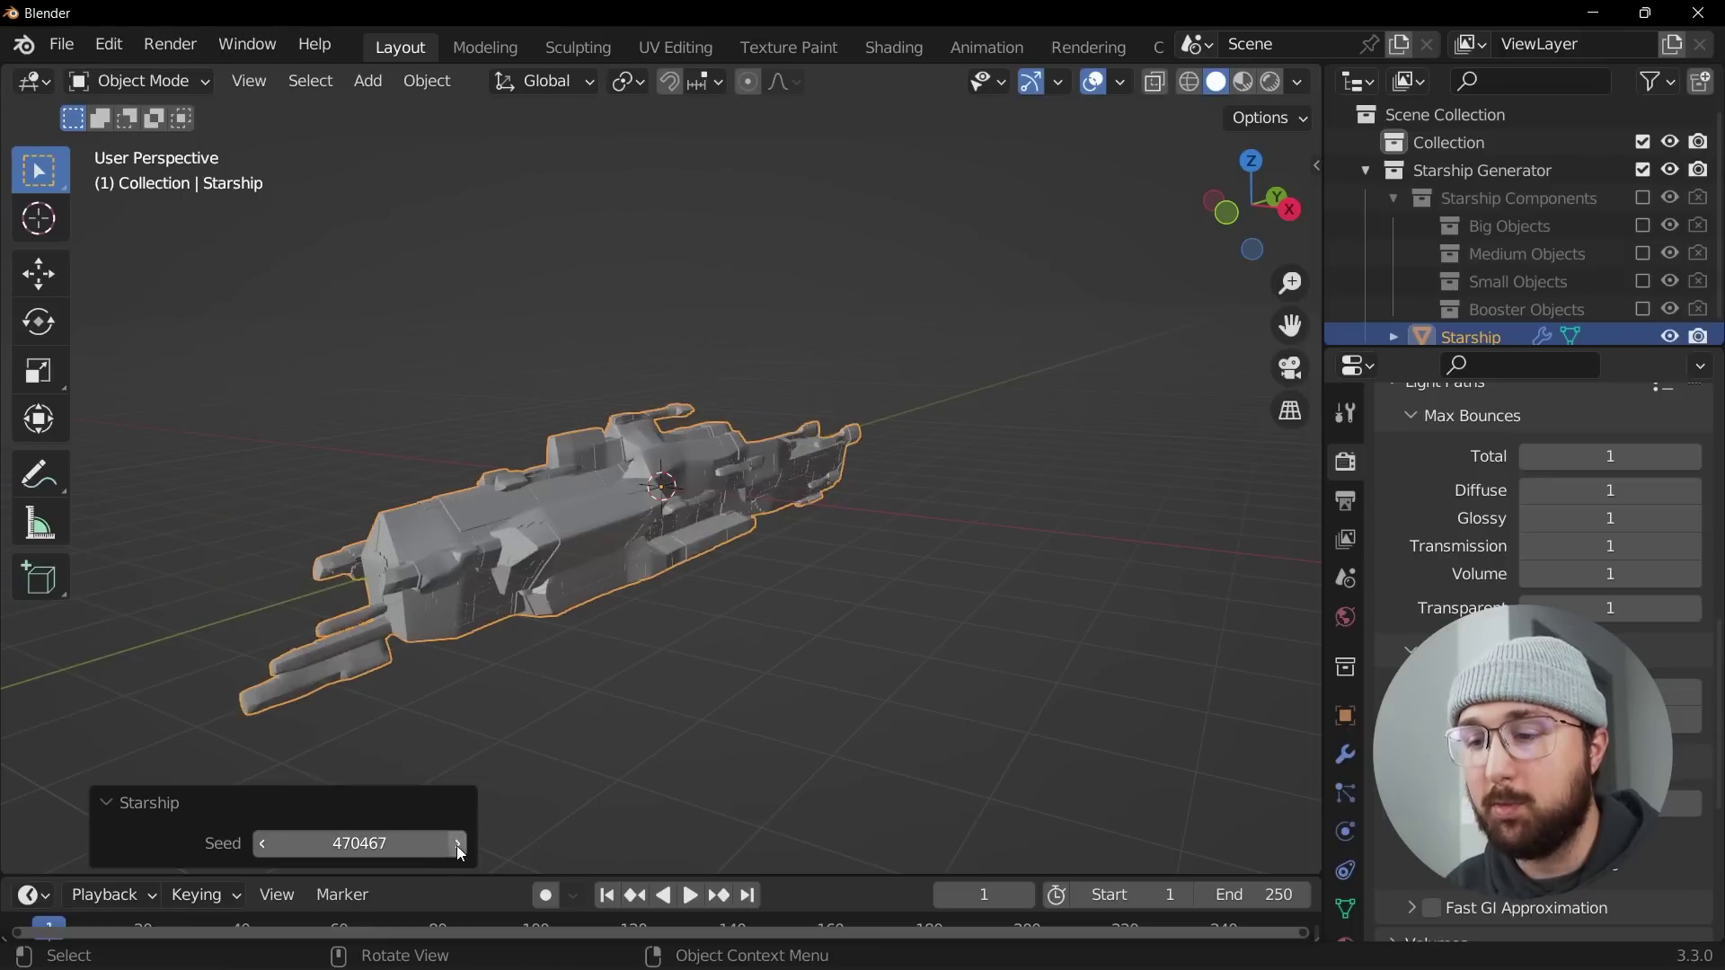
{"action": "middle_click_drag", "start_coordinate": [661, 491], "coordinate": [838, 553]}
{"action": "scroll", "coordinate": [943, 542], "scroll_direction": "up", "scroll_amount": 3}
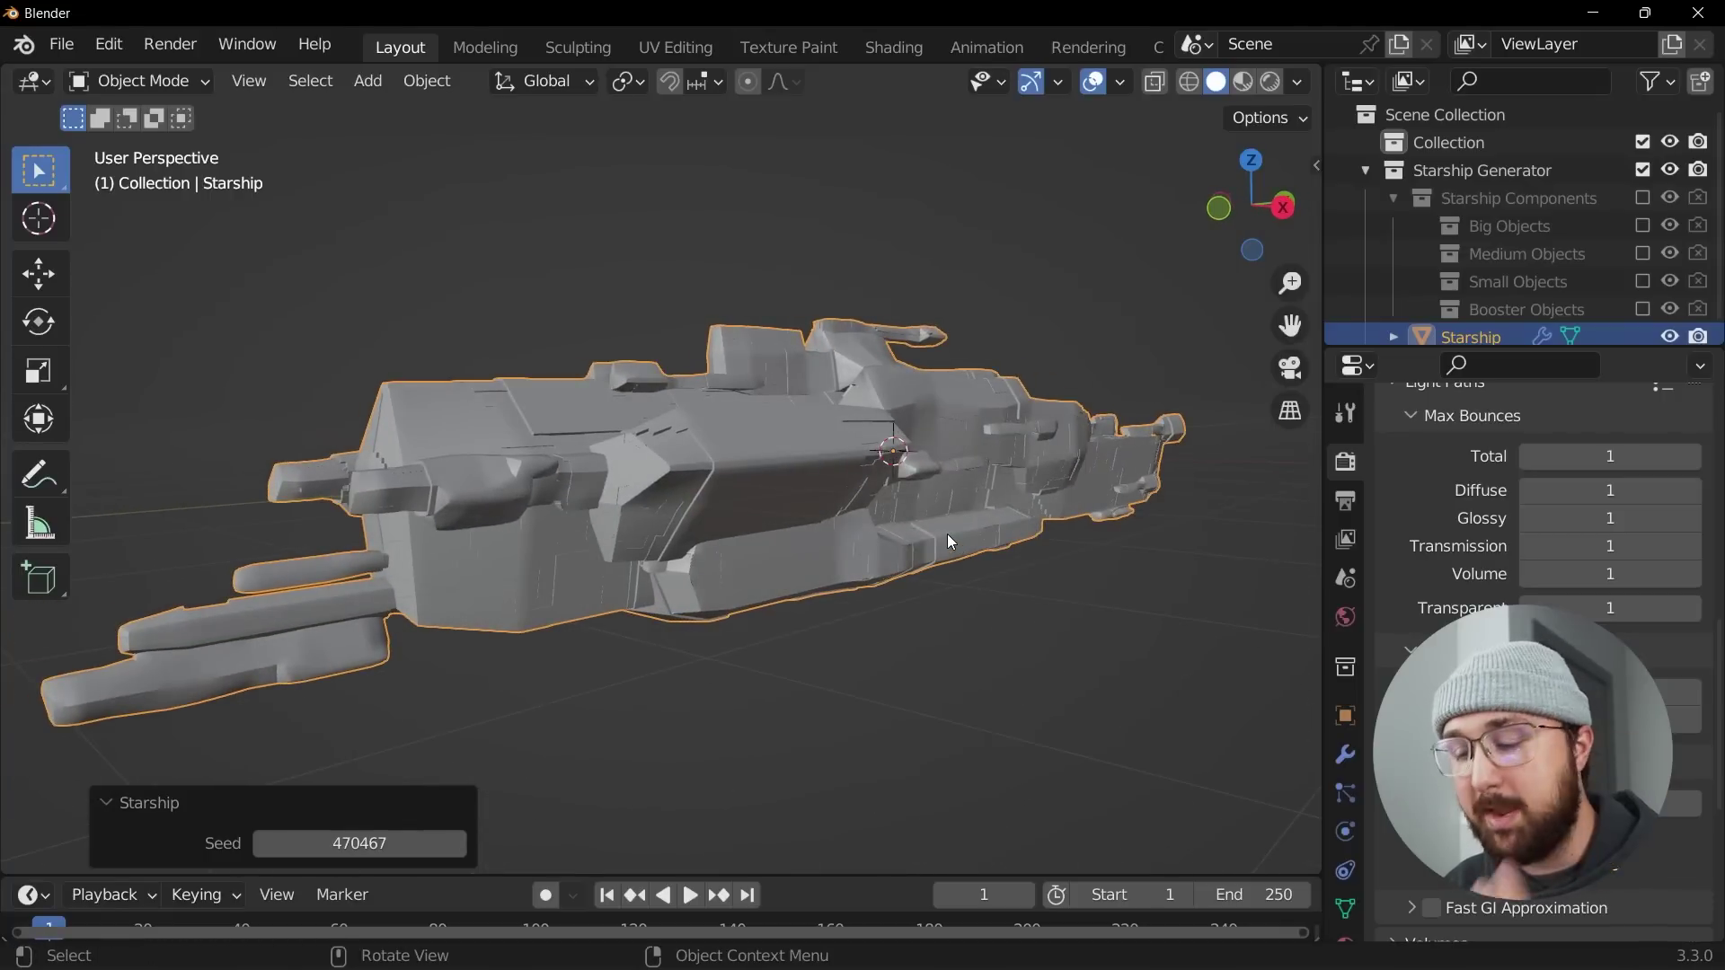
- Select the Scifi Metal Blocks material from the Metal category of Realtime Materials
{"action": "key", "text": "n"}
{"action": "left_click", "coordinate": [1308, 387]}
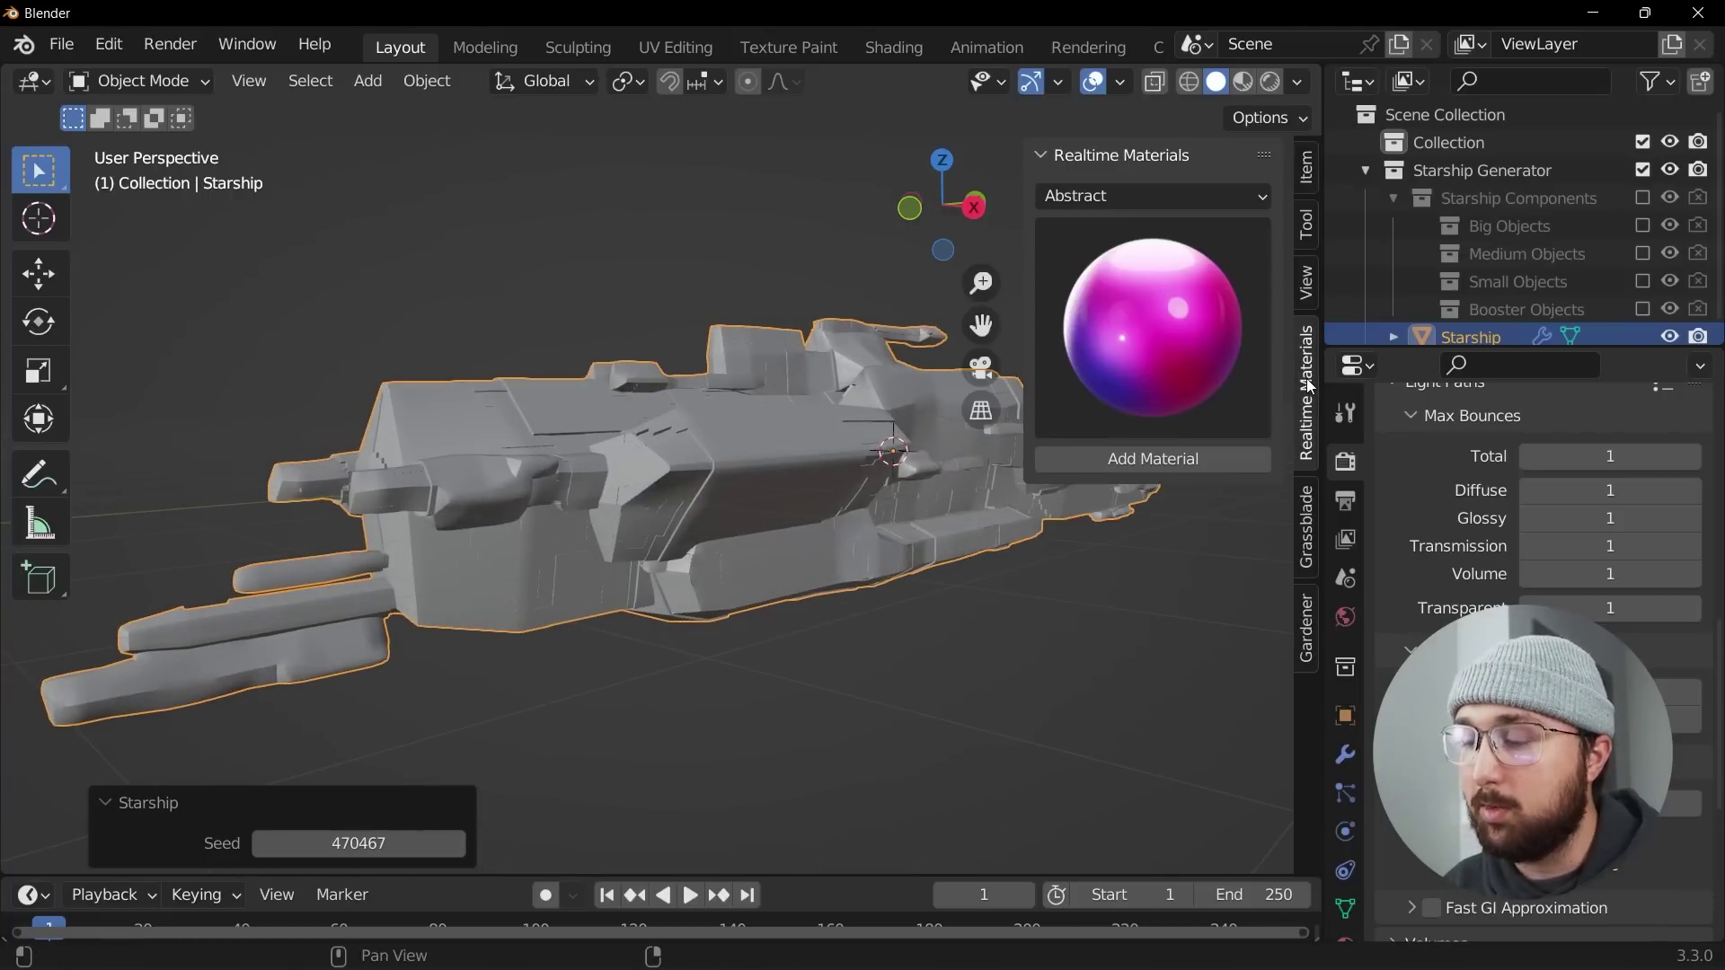
{"action": "left_click", "coordinate": [1085, 192]}
{"action": "left_click", "coordinate": [1103, 469]}
{"action": "left_click", "coordinate": [1150, 320]}
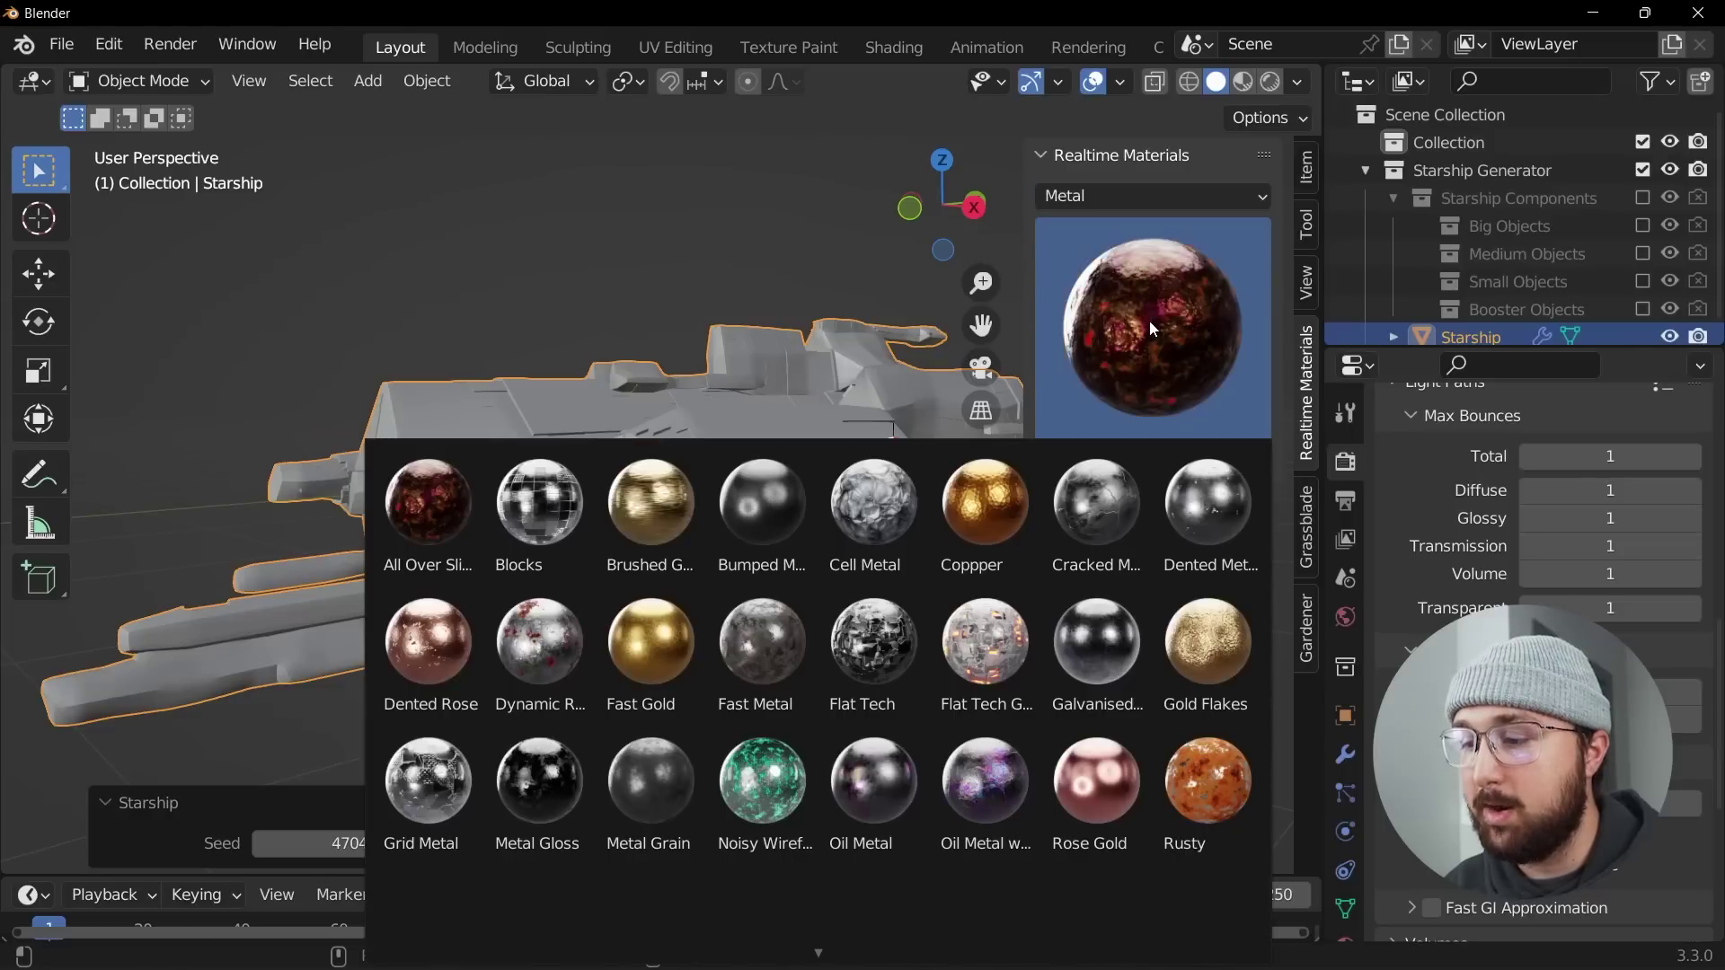
{"action": "scroll", "coordinate": [862, 745], "scroll_direction": "down", "scroll_amount": 3}
{"action": "left_click", "coordinate": [765, 739]}
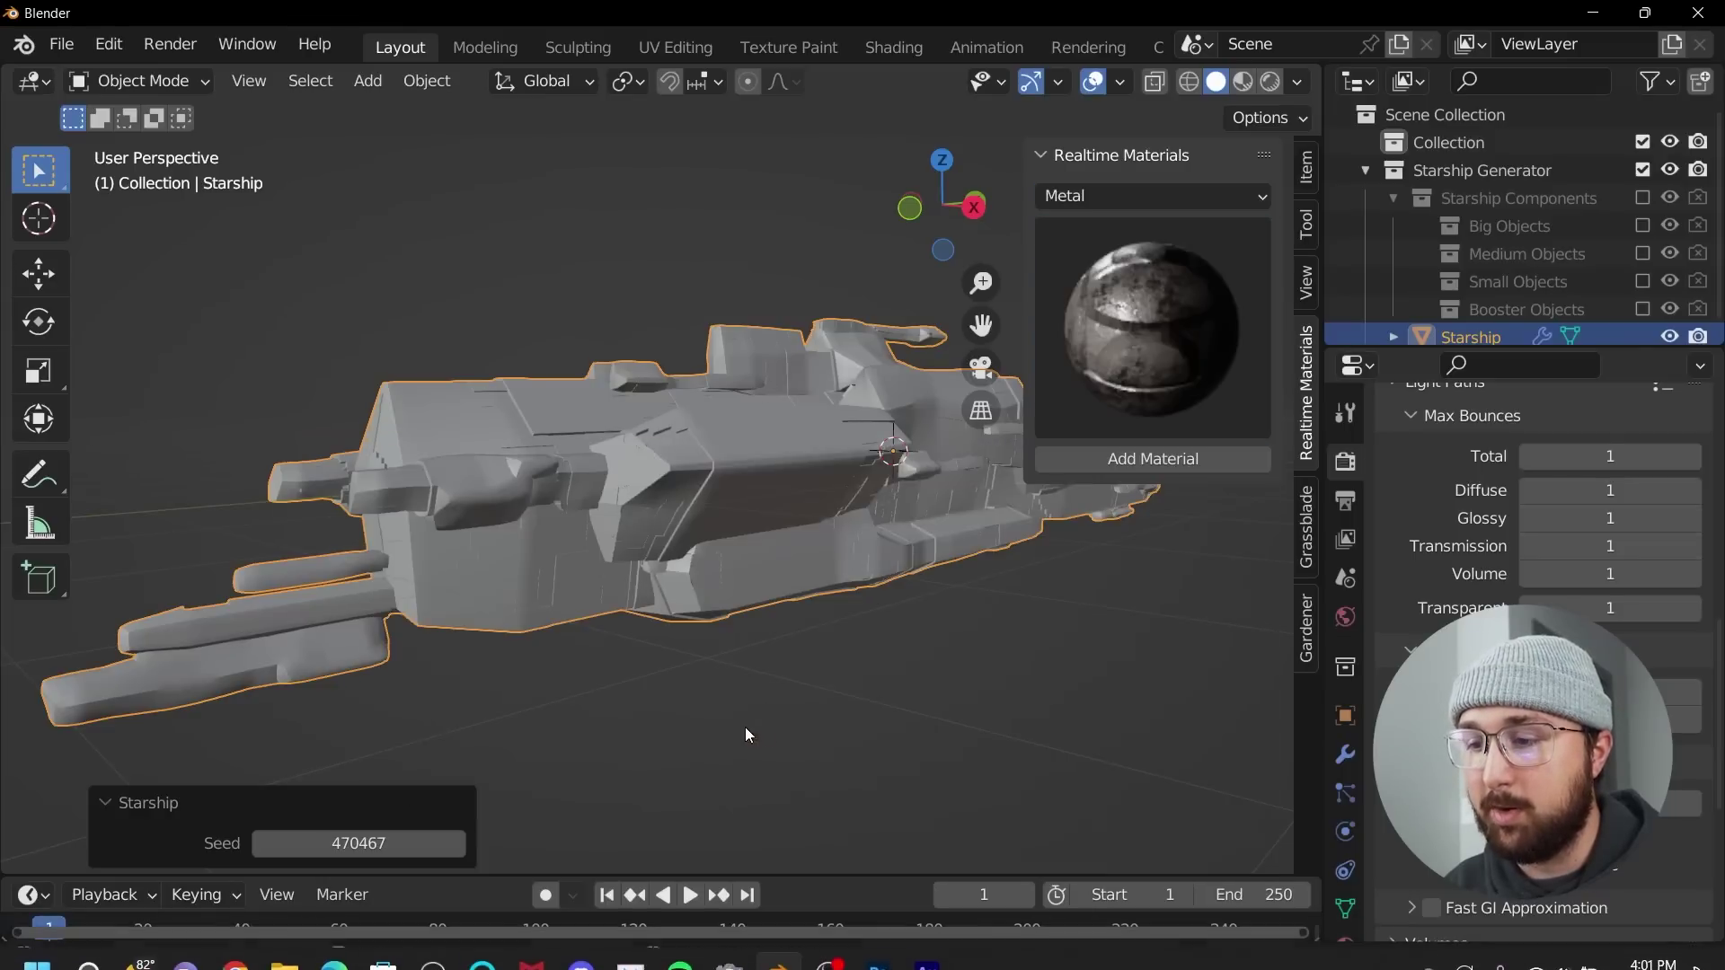
- Switch the viewport to rendered shading and add the chosen metal material to the starship
{"action": "left_click", "coordinate": [1268, 84]}
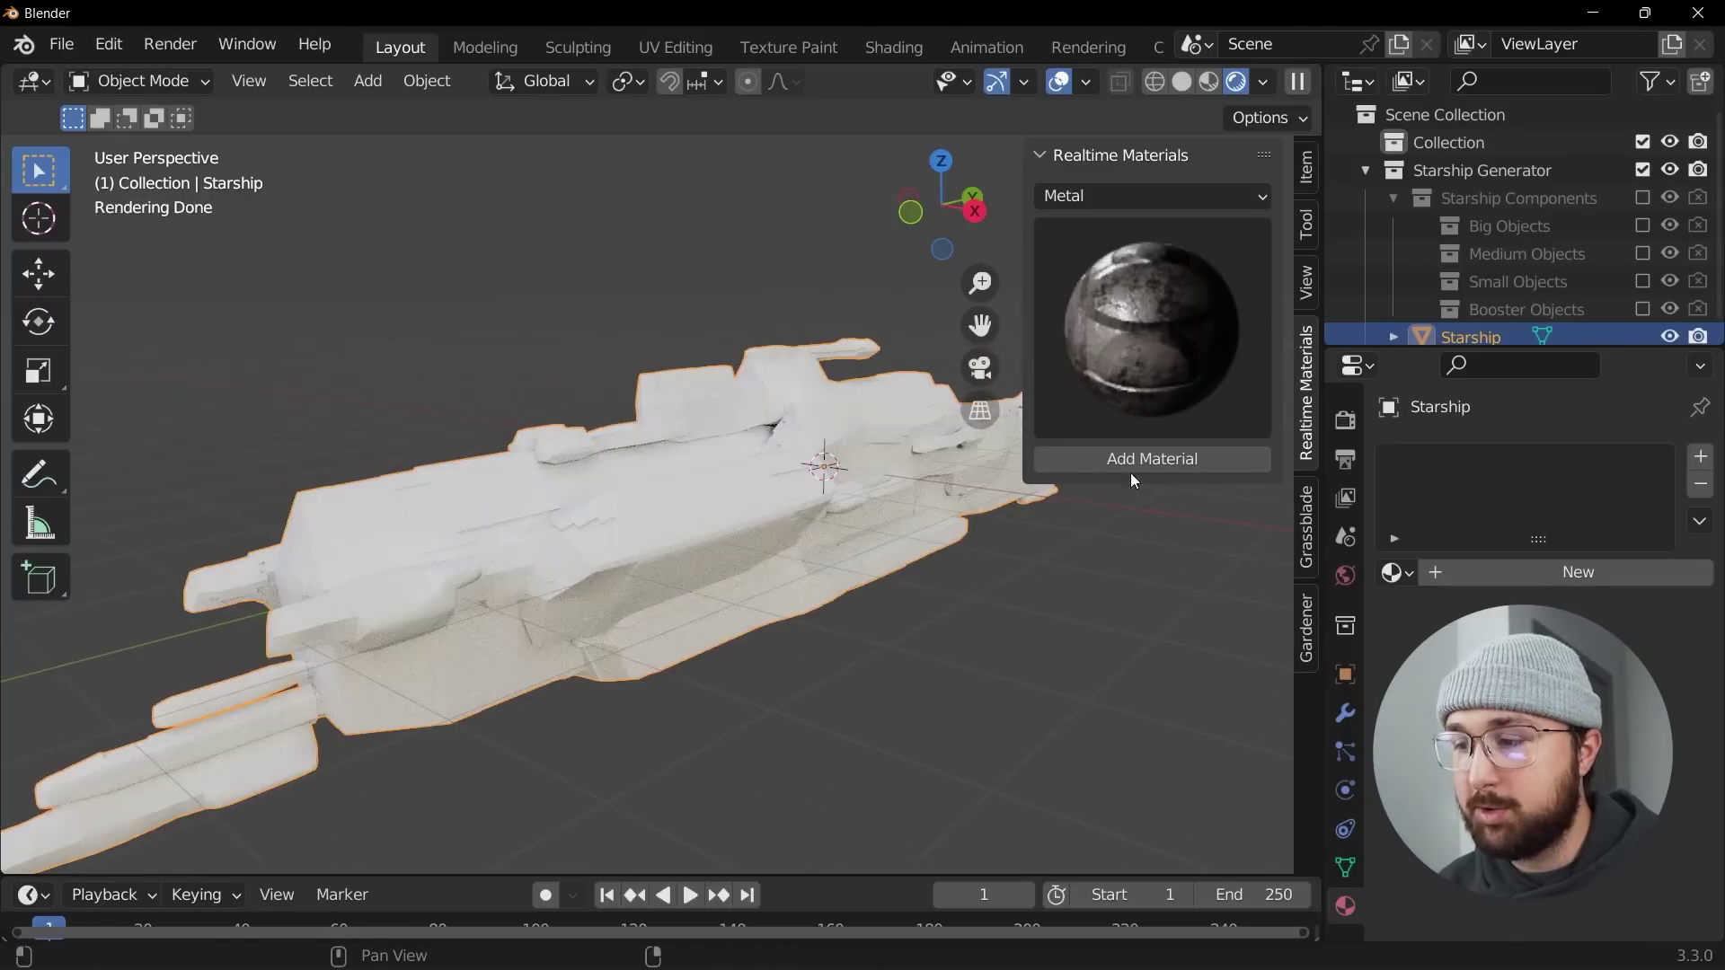
{"action": "left_click", "coordinate": [1140, 466]}
{"action": "middle_click_drag", "start_coordinate": [962, 604], "coordinate": [820, 584]}
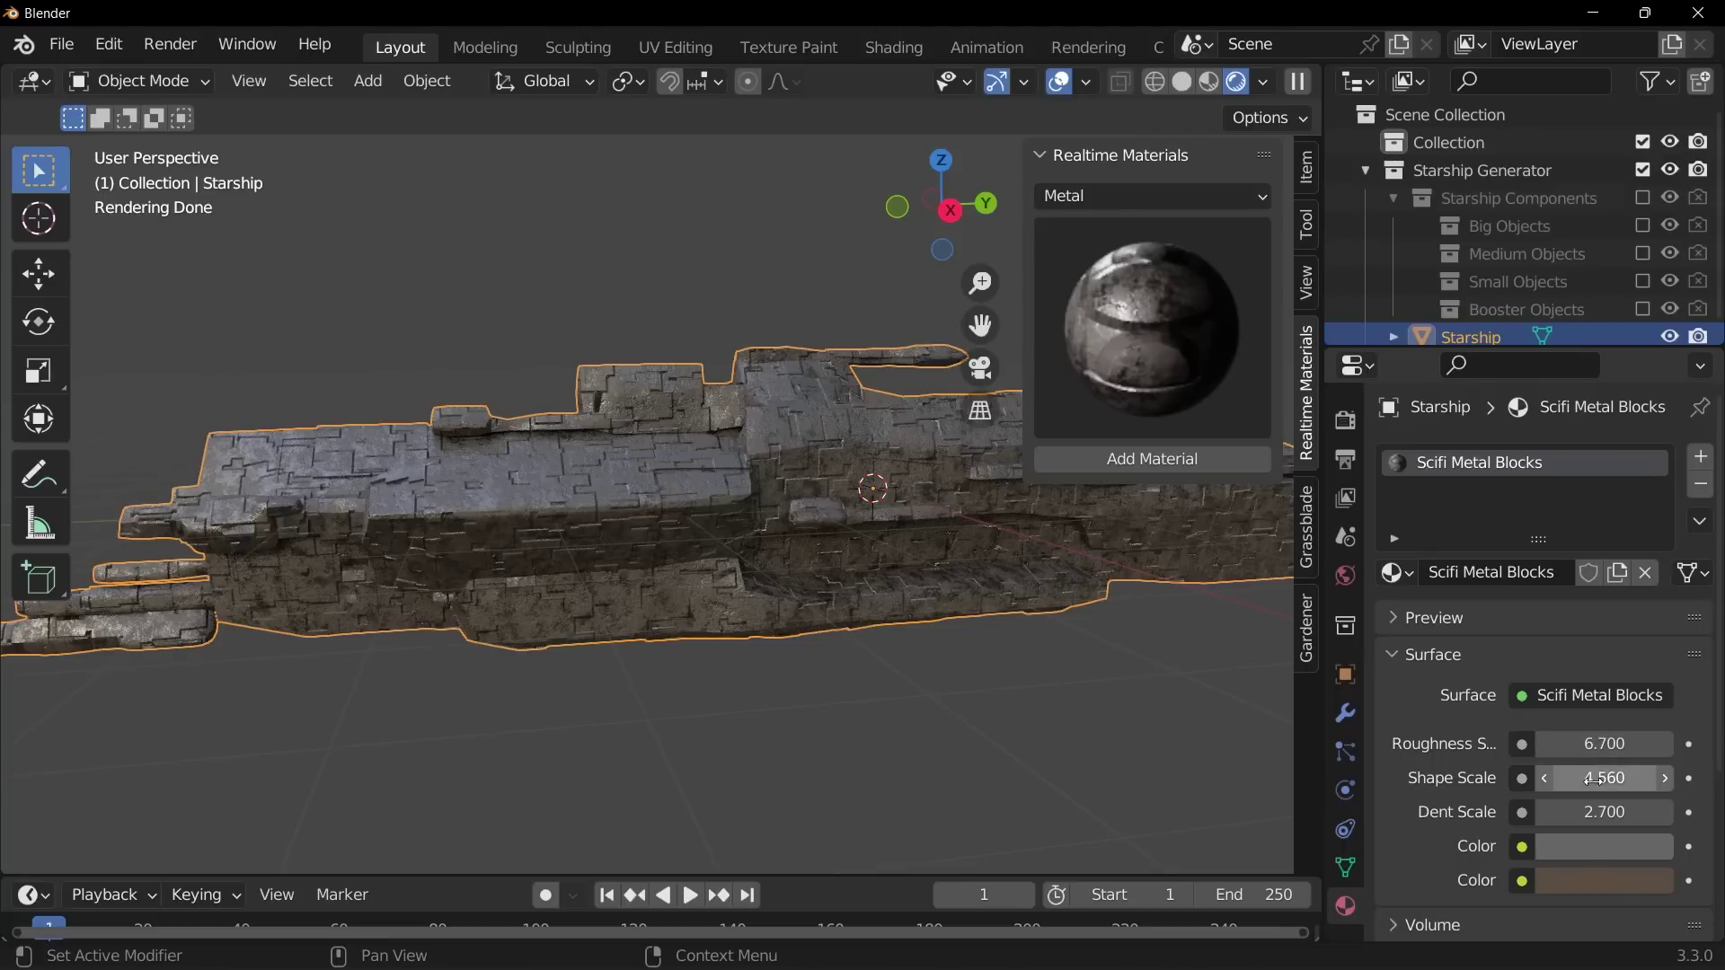
- Adjust the Scifi Metal Blocks material to a Roughness Scale of 1.93 and a Shape Scale of 5.7
{"action": "left_click", "coordinate": [1592, 788]}
{"action": "type", "text": "2"}
{"action": "key", "text": "Return"}
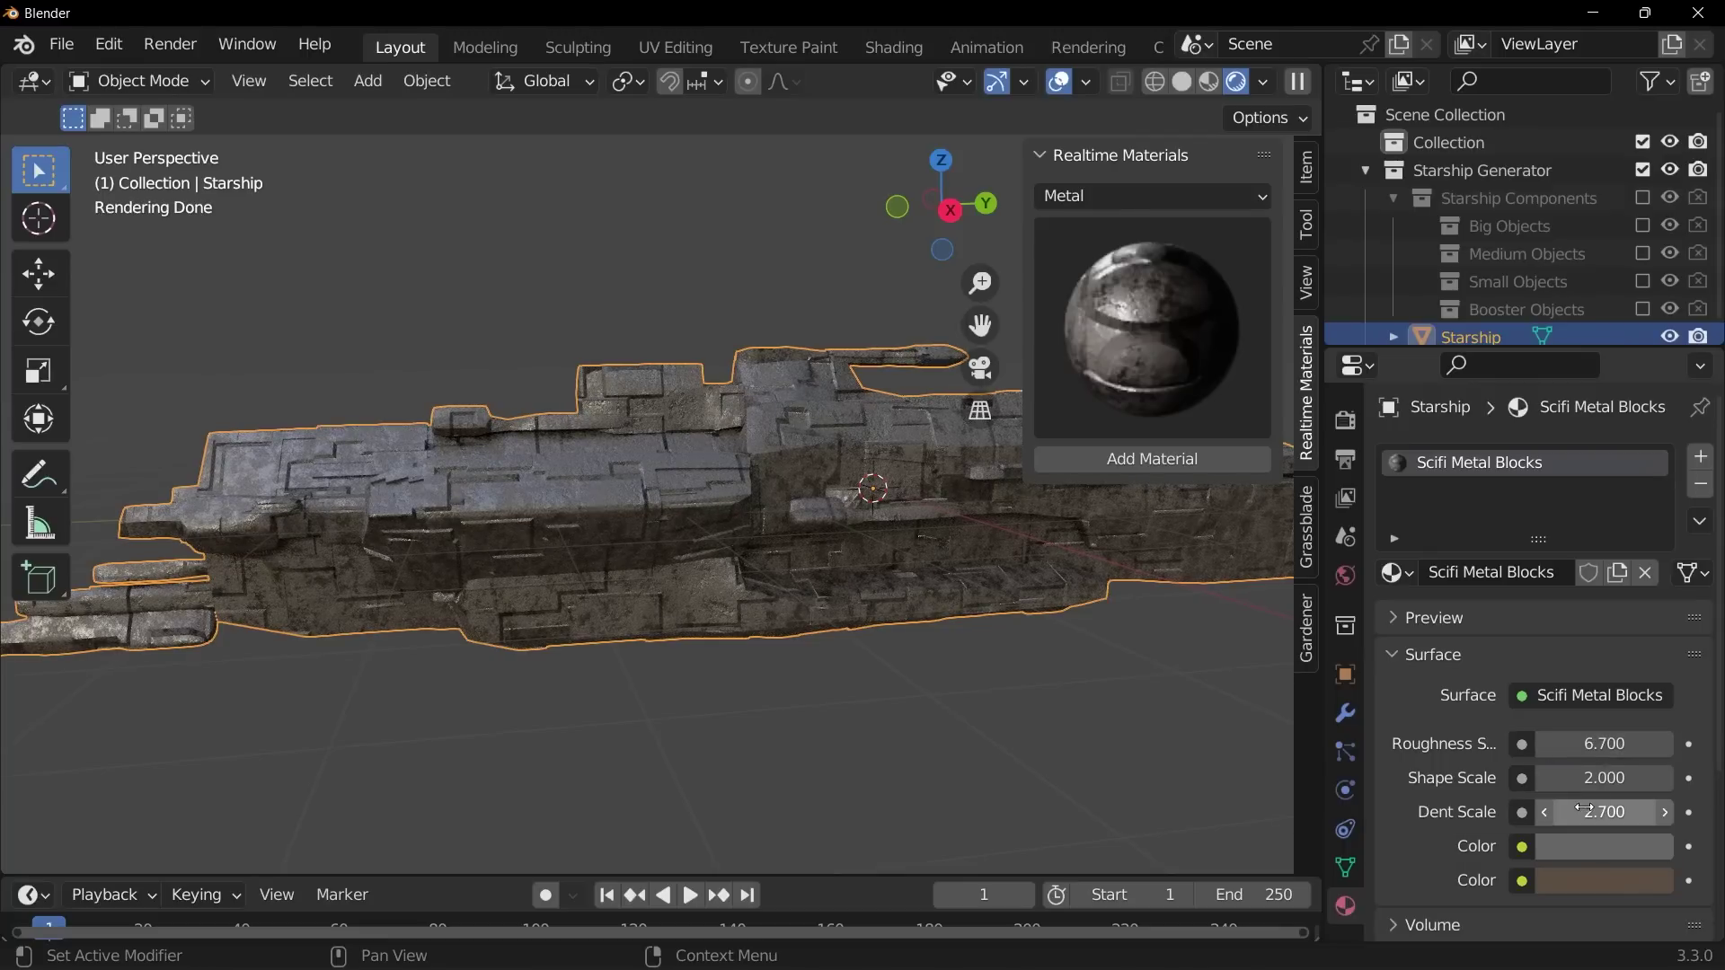
{"action": "left_click_drag", "start_coordinate": [1603, 744], "coordinate": [1465, 743]}
{"action": "middle_click_drag", "start_coordinate": [1006, 702], "coordinate": [1097, 695]}
{"action": "mouse_move", "coordinate": [1597, 778]}
{"action": "left_mouse_down"}
{"action": "mouse_move", "coordinate": [1698, 778]}
{"action": "mouse_move", "coordinate": [1581, 778]}
{"action": "left_mouse_up"}
{"action": "middle_click_drag", "start_coordinate": [546, 622], "coordinate": [618, 608]}
- Choose the Flat Tech Glow material from the Metal category and add it to the starship
{"action": "left_click", "coordinate": [1168, 295]}
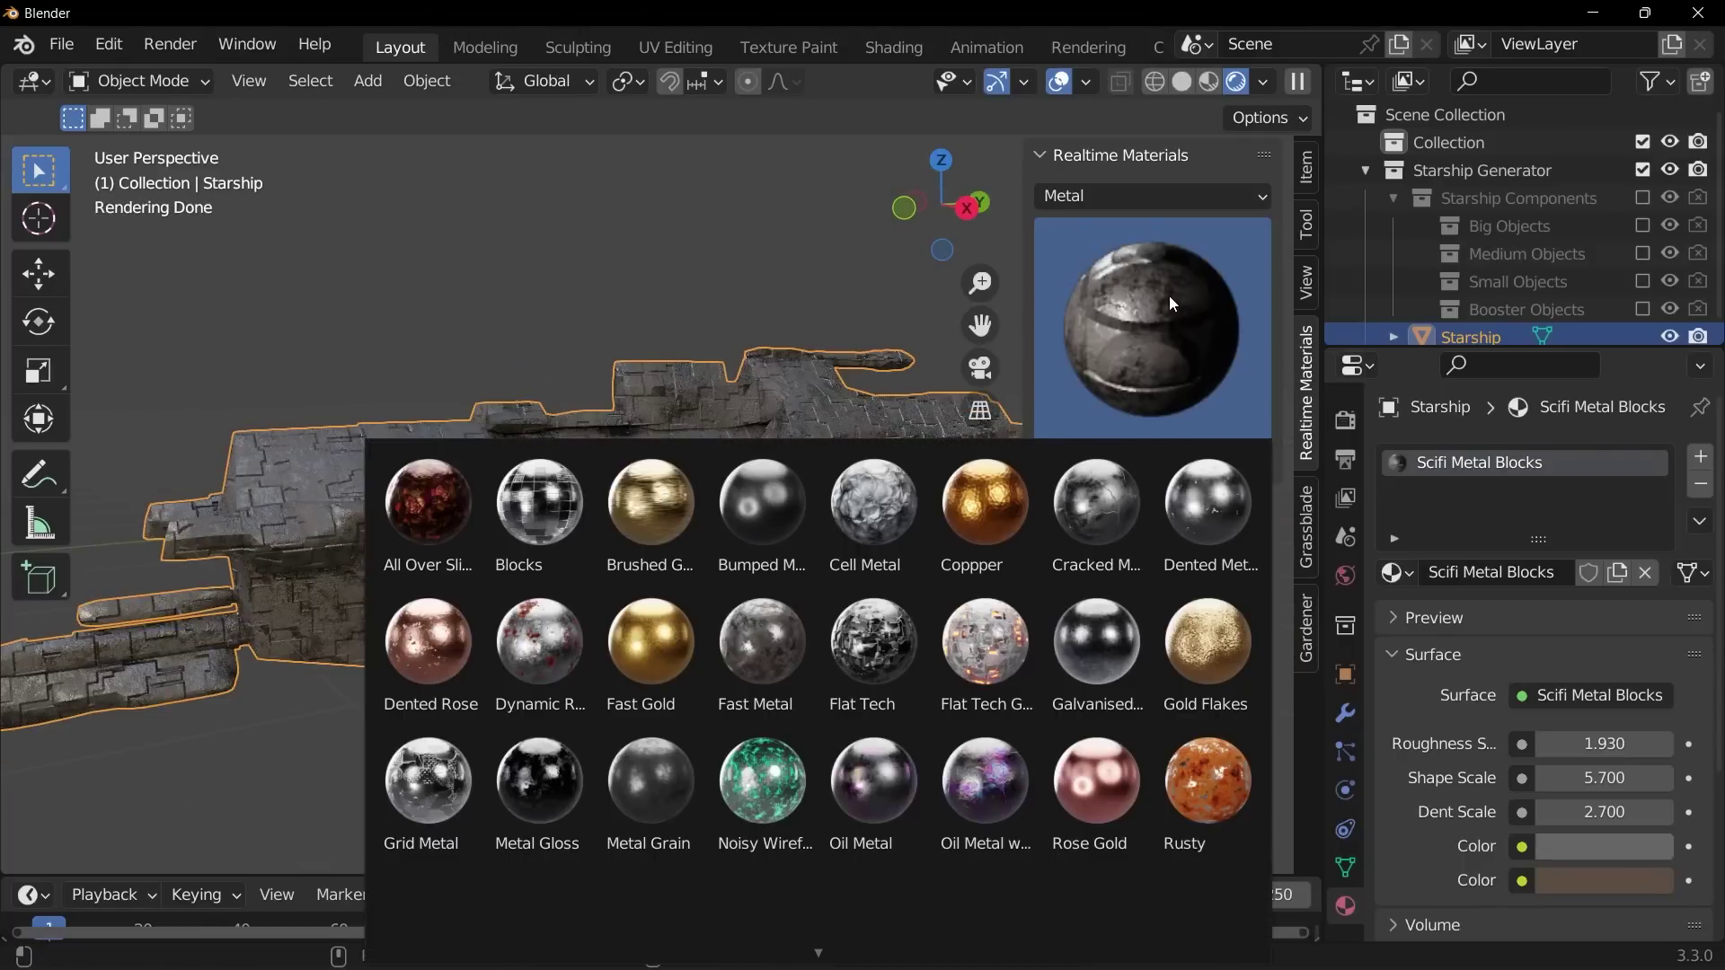
{"action": "left_click", "coordinate": [990, 651]}
{"action": "left_click", "coordinate": [1134, 454]}
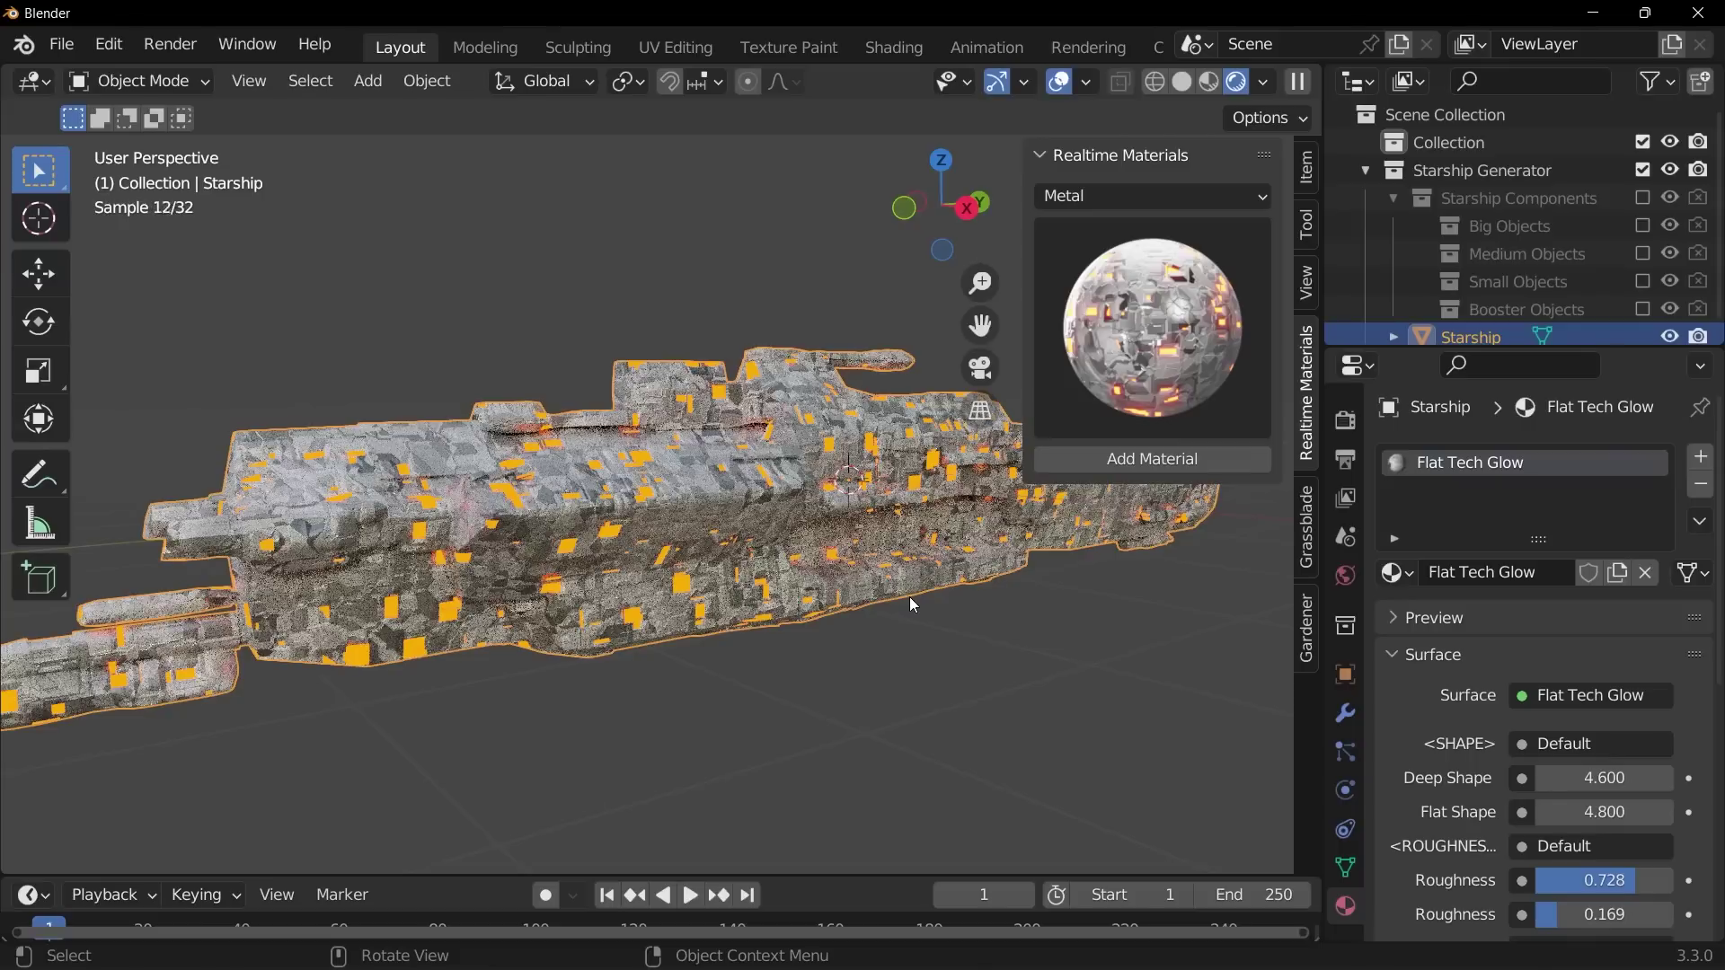
- Darken both metal colors of the Flat Tech Glow material, making the second nearly black and setting the first to a value of about 0.166
{"action": "scroll", "coordinate": [1599, 707], "scroll_direction": "down", "scroll_amount": 10}
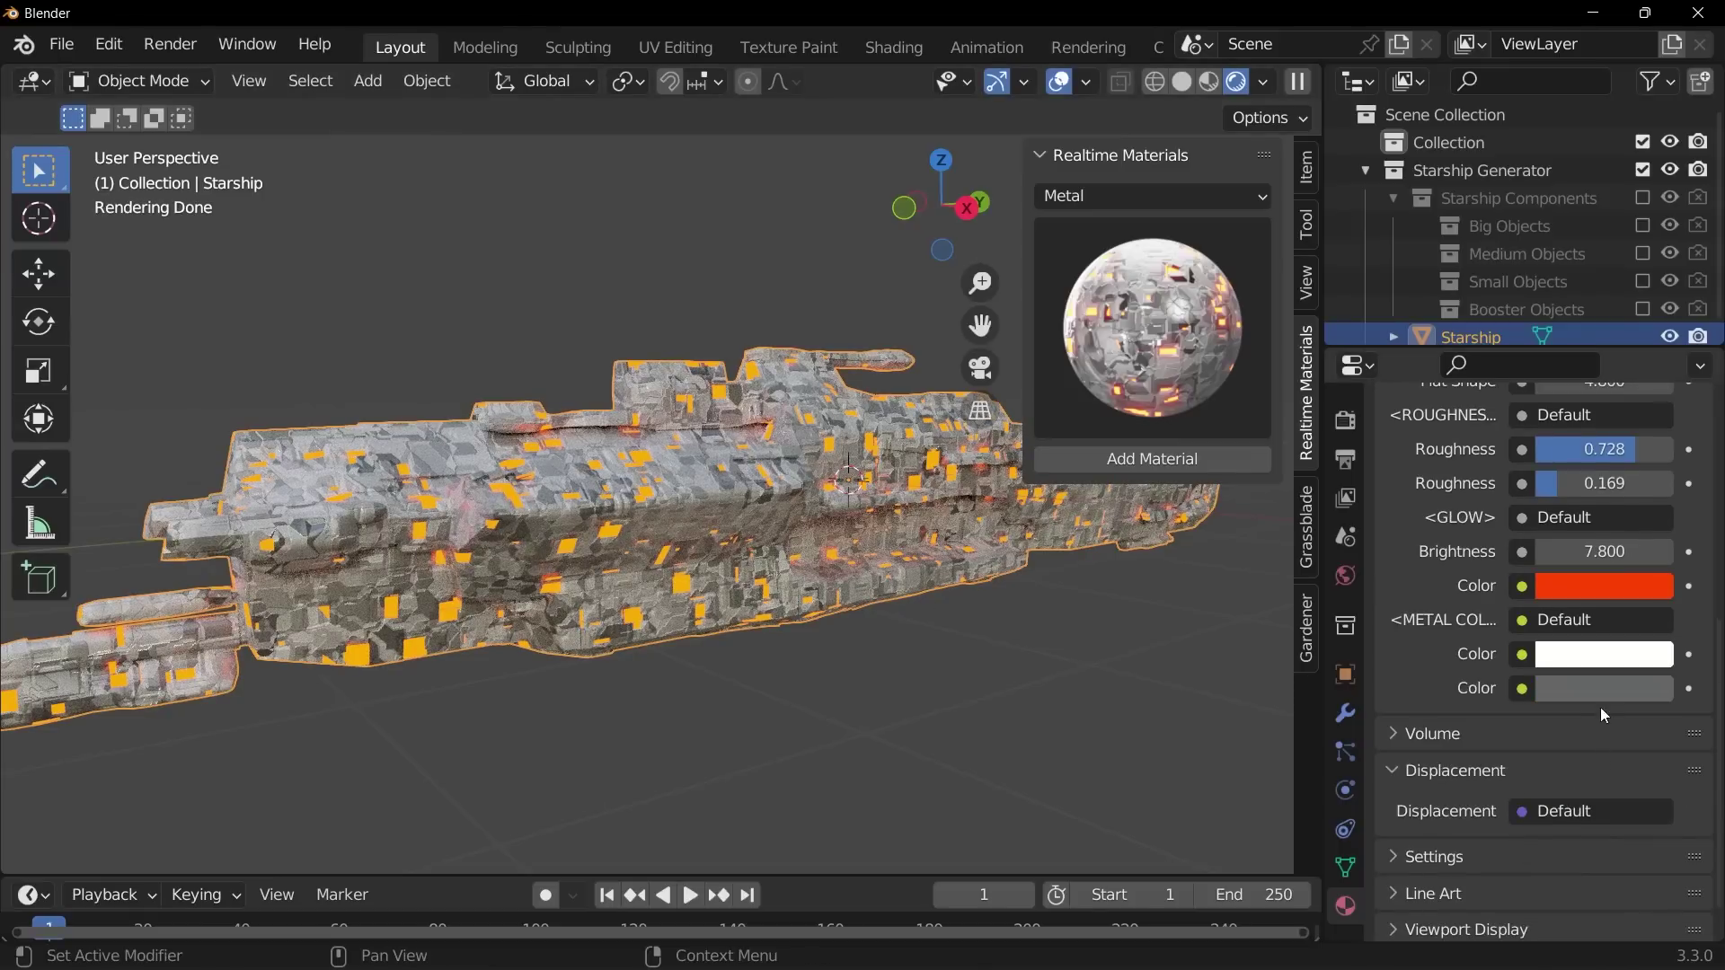
{"action": "left_click", "coordinate": [1601, 687]}
{"action": "left_click", "coordinate": [1641, 466]}
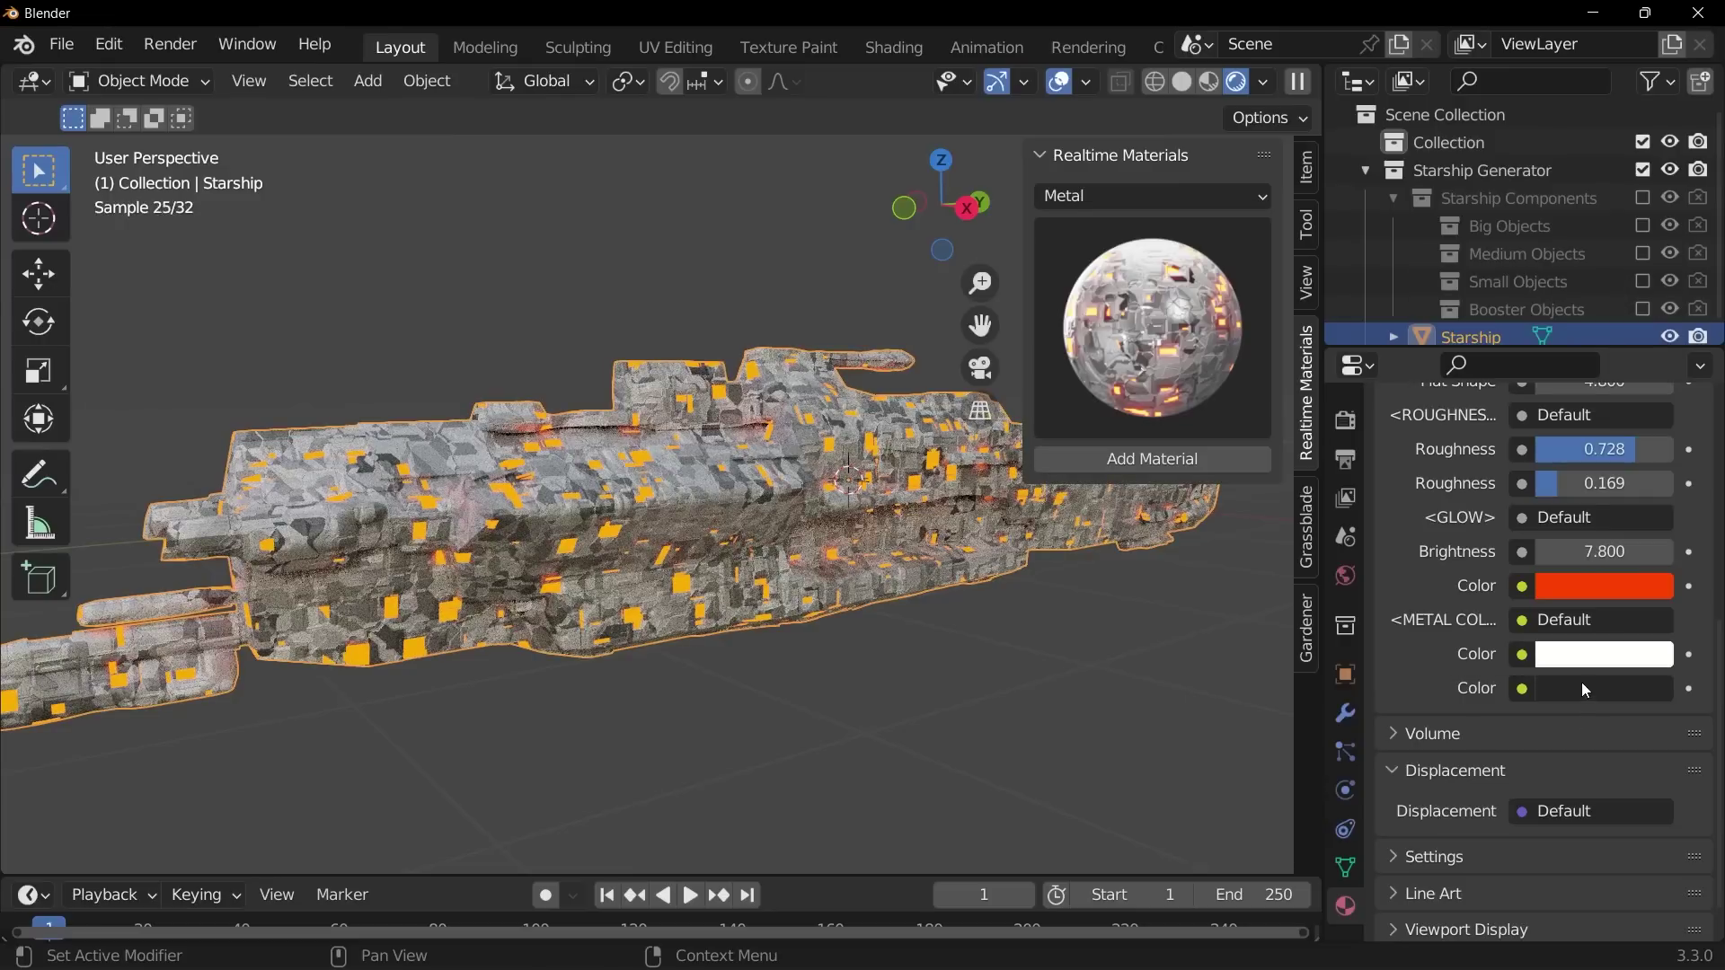
{"action": "left_click", "coordinate": [1602, 654]}
{"action": "left_click", "coordinate": [1655, 368]}
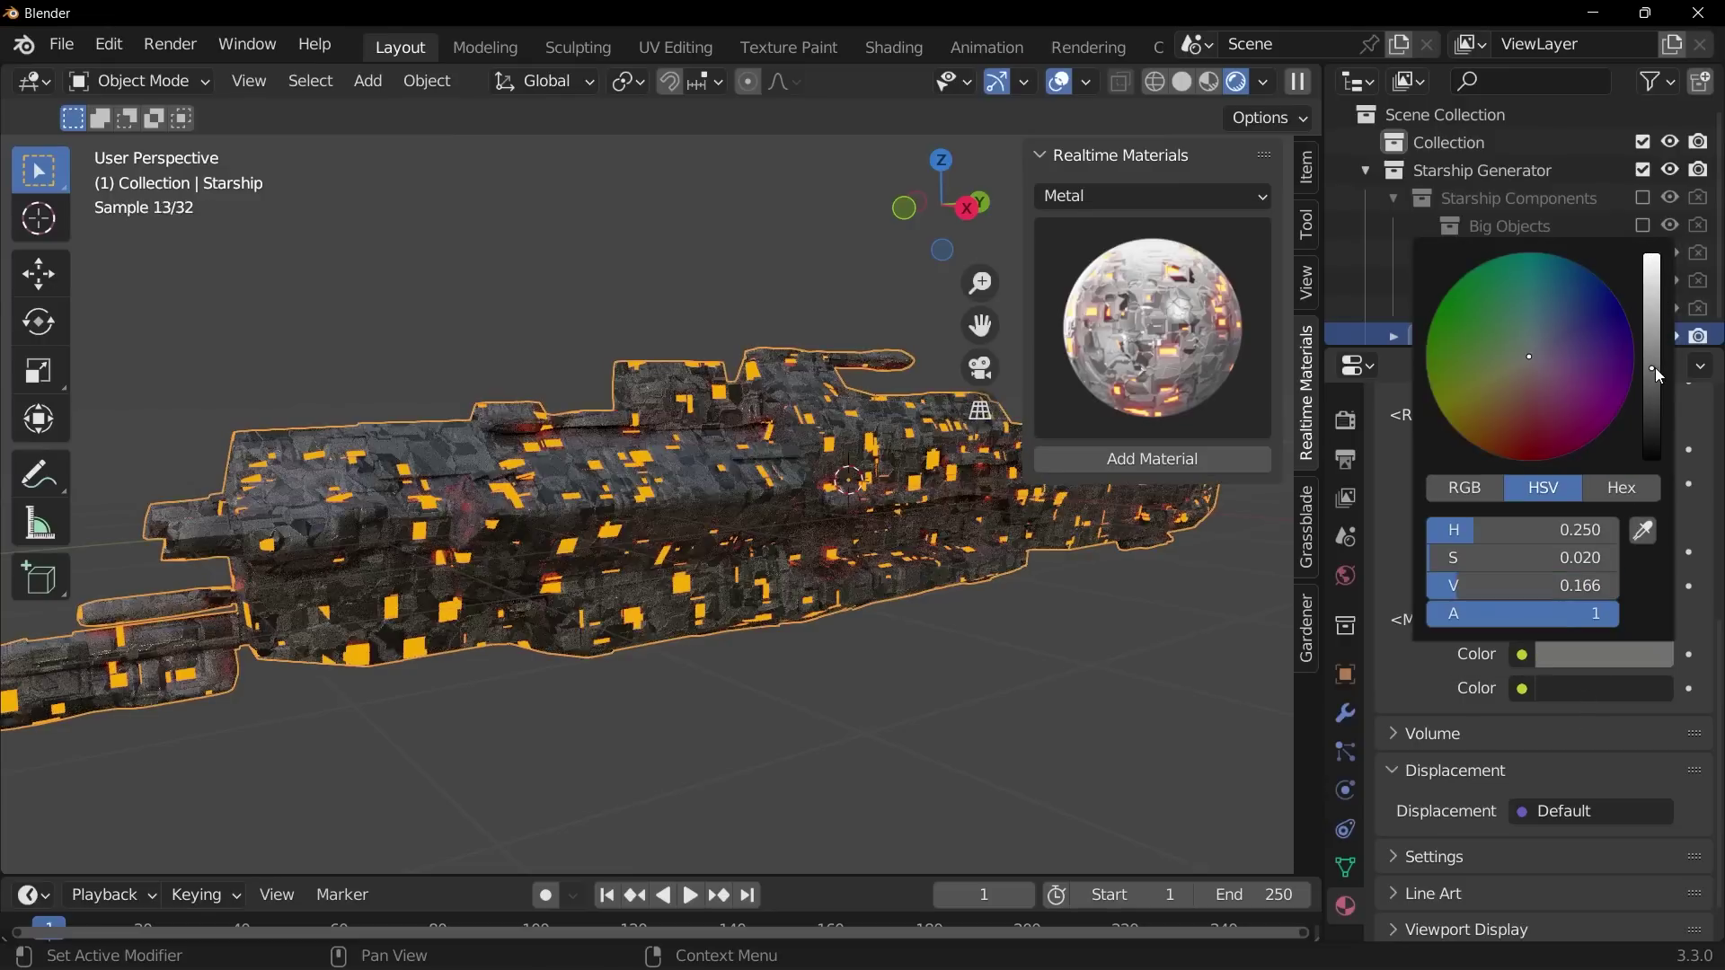
- Switch the viewport to Material Preview shading and view the starship from its side
{"action": "scroll", "coordinate": [1568, 554], "scroll_direction": "up", "scroll_amount": 6}
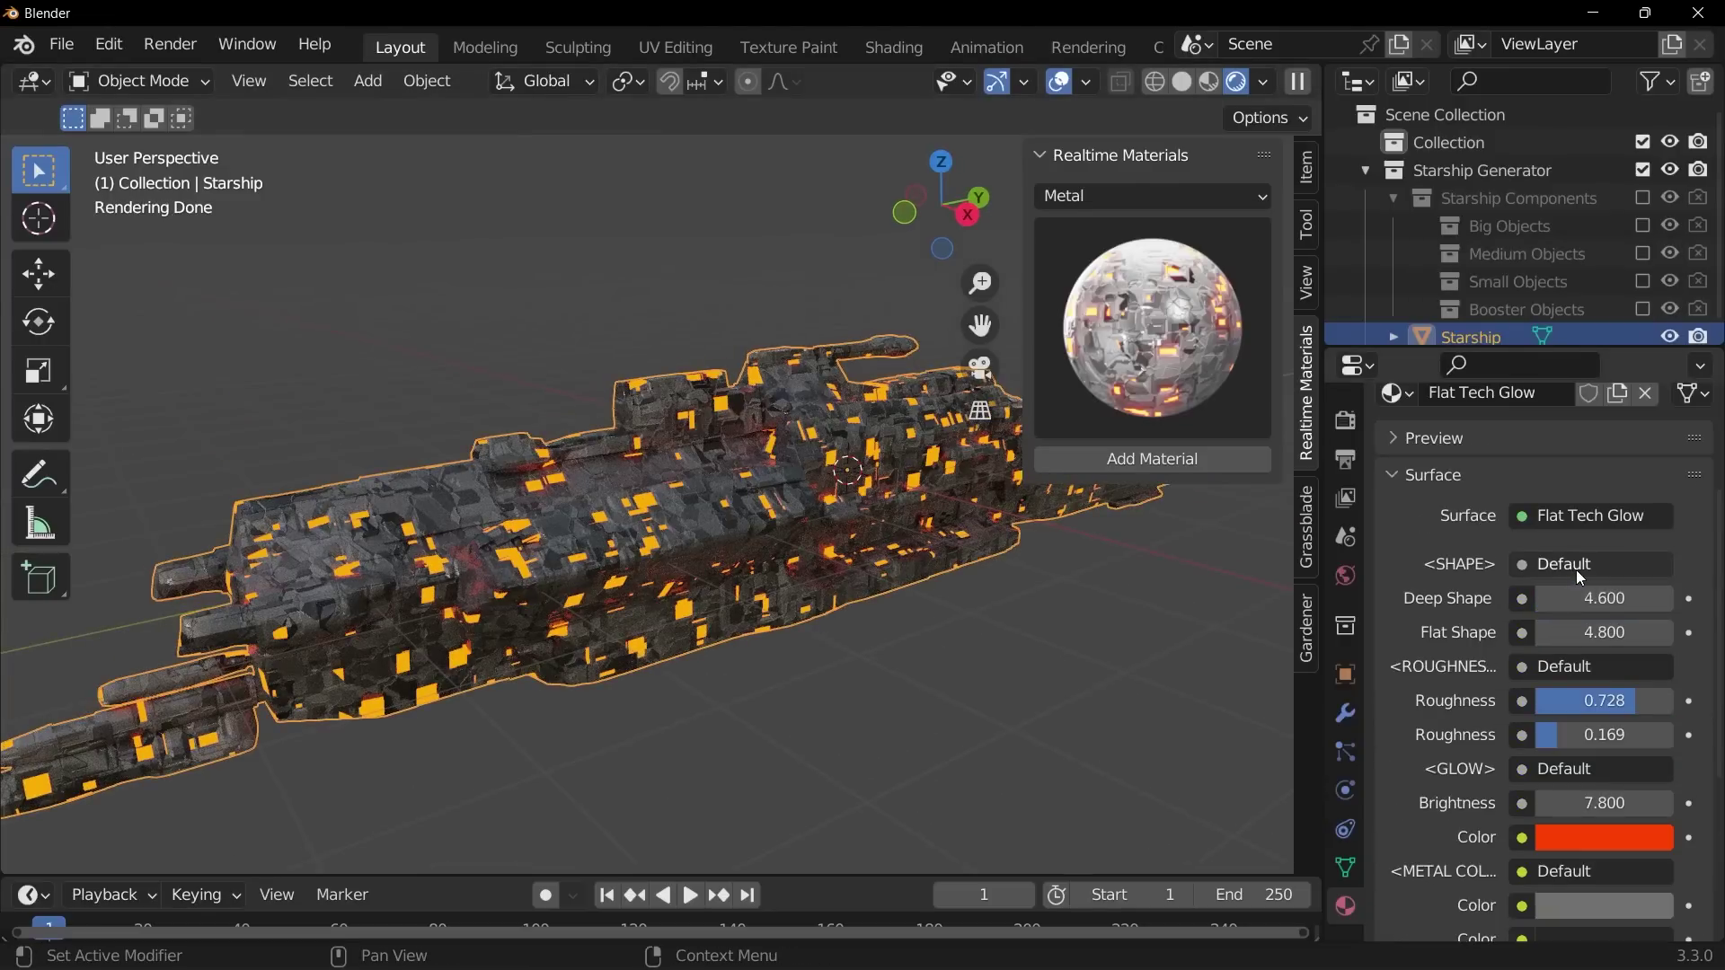
{"action": "left_click", "coordinate": [1208, 81]}
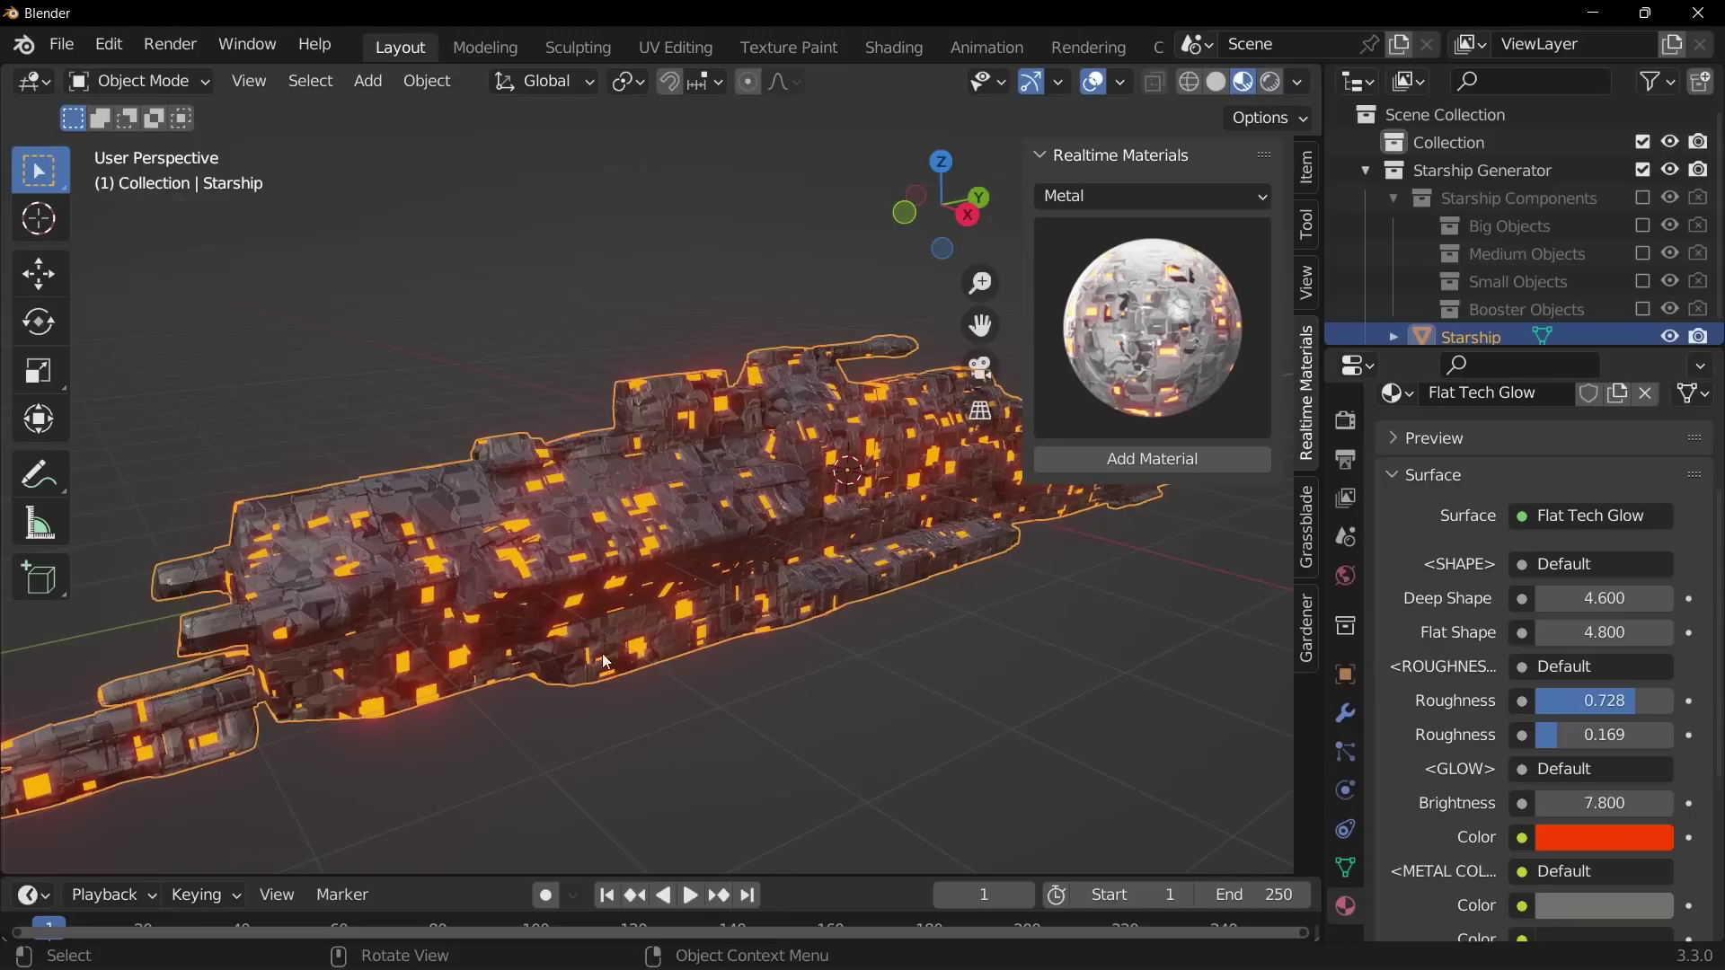
{"action": "mouse_move", "coordinate": [616, 659]}
{"action": "middle_mouse_down"}
{"action": "mouse_move", "coordinate": [734, 623]}
{"action": "mouse_move", "coordinate": [639, 632]}
{"action": "middle_mouse_up"}
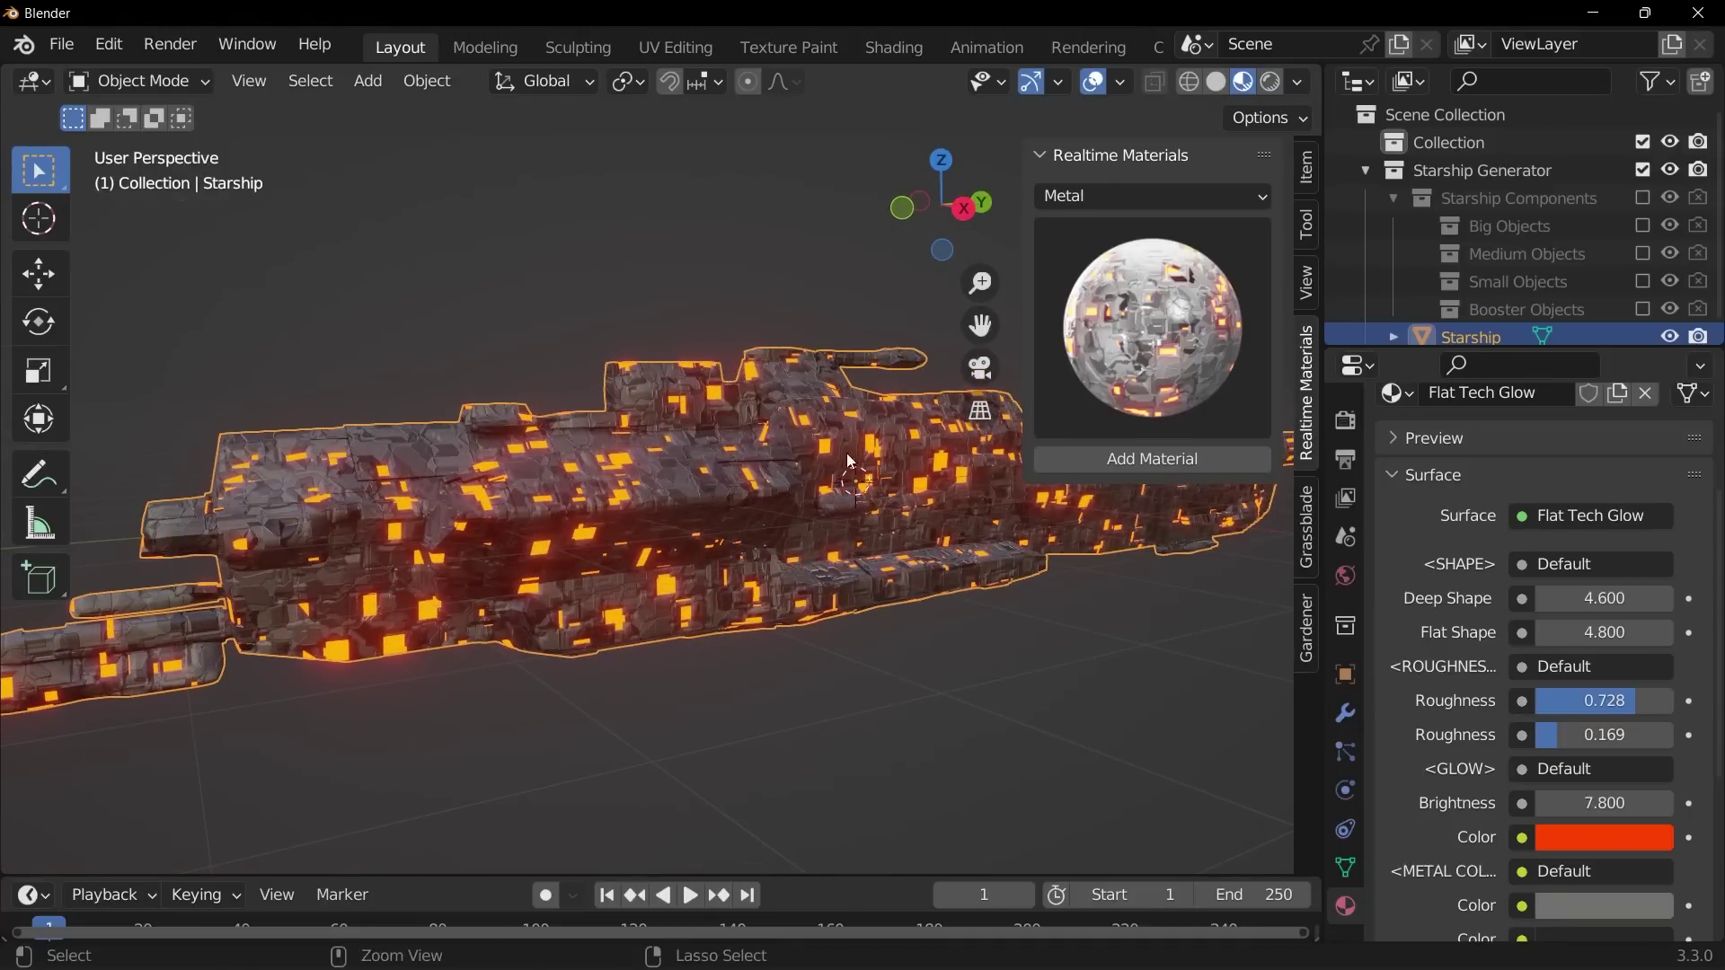
- Undo the Flat Tech Glow material and its color changes on the starship
{"action": "key", "text": "ctrl+z"}
{"action": "key", "text": "ctrl+z"}
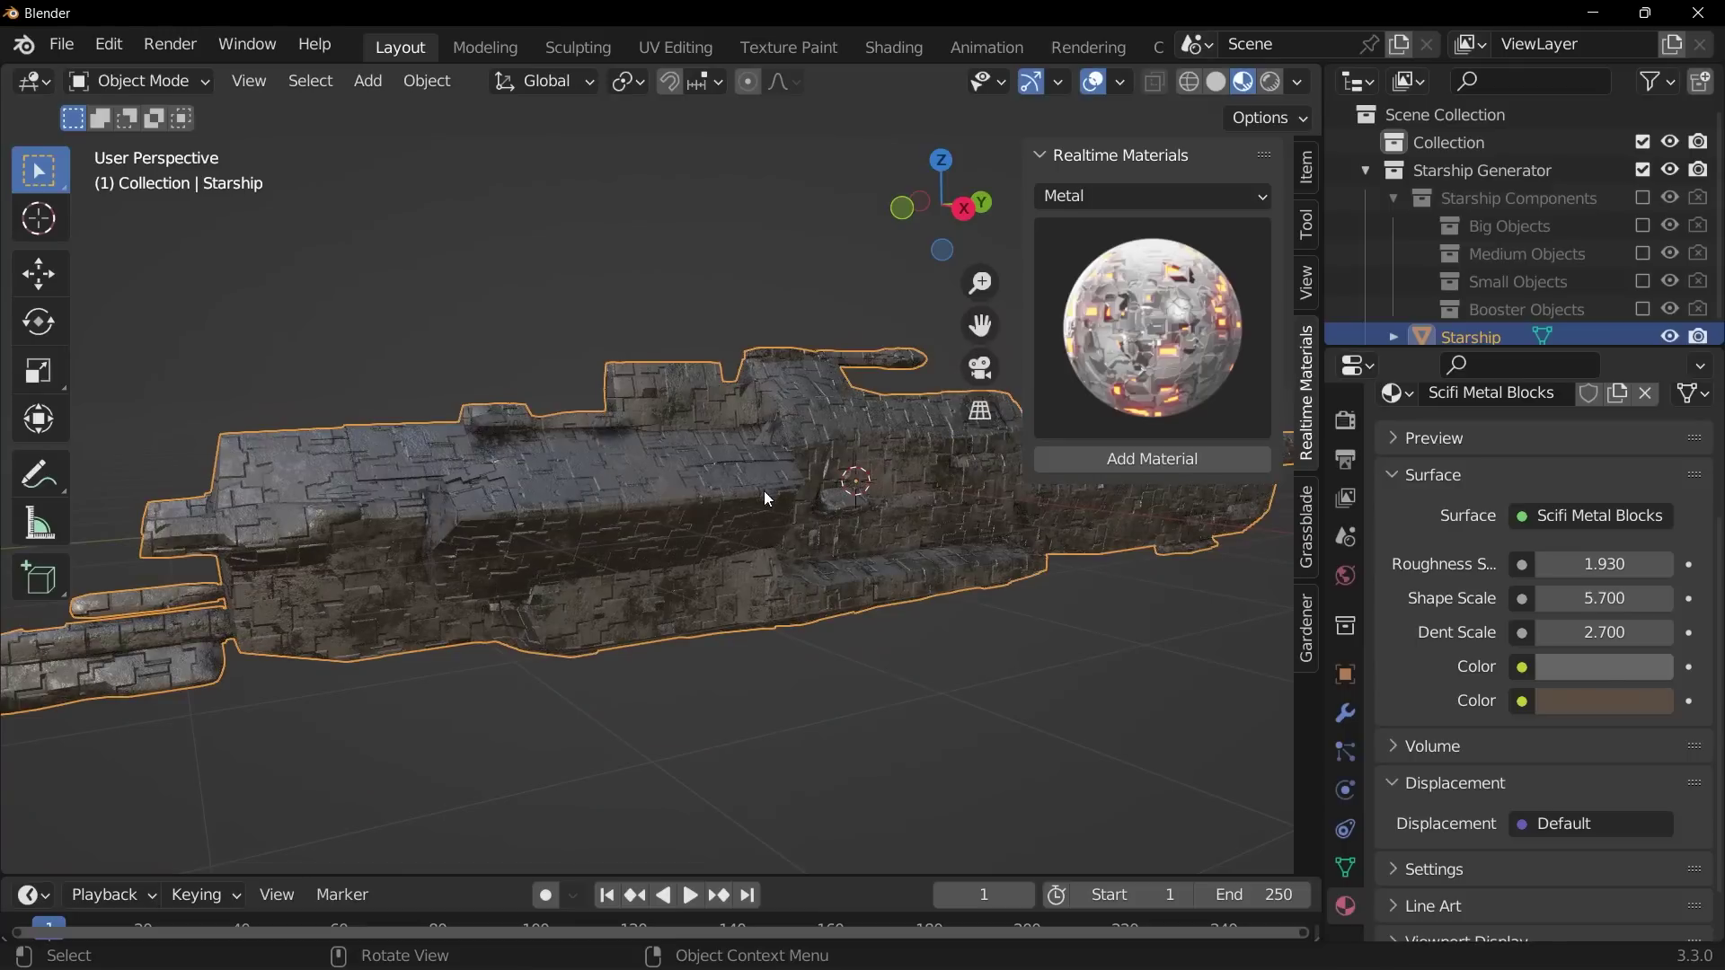
{"action": "middle_click_drag", "start_coordinate": [749, 636], "coordinate": [847, 672]}
{"action": "left_click", "coordinate": [846, 672]}
{"action": "middle_click_drag", "start_coordinate": [993, 622], "coordinate": [875, 633]}
- Remove the Scifi Metal Blocks material slot from the starship and create a new blank material on it
{"action": "scroll", "coordinate": [1673, 511], "scroll_direction": "up", "scroll_amount": 5}
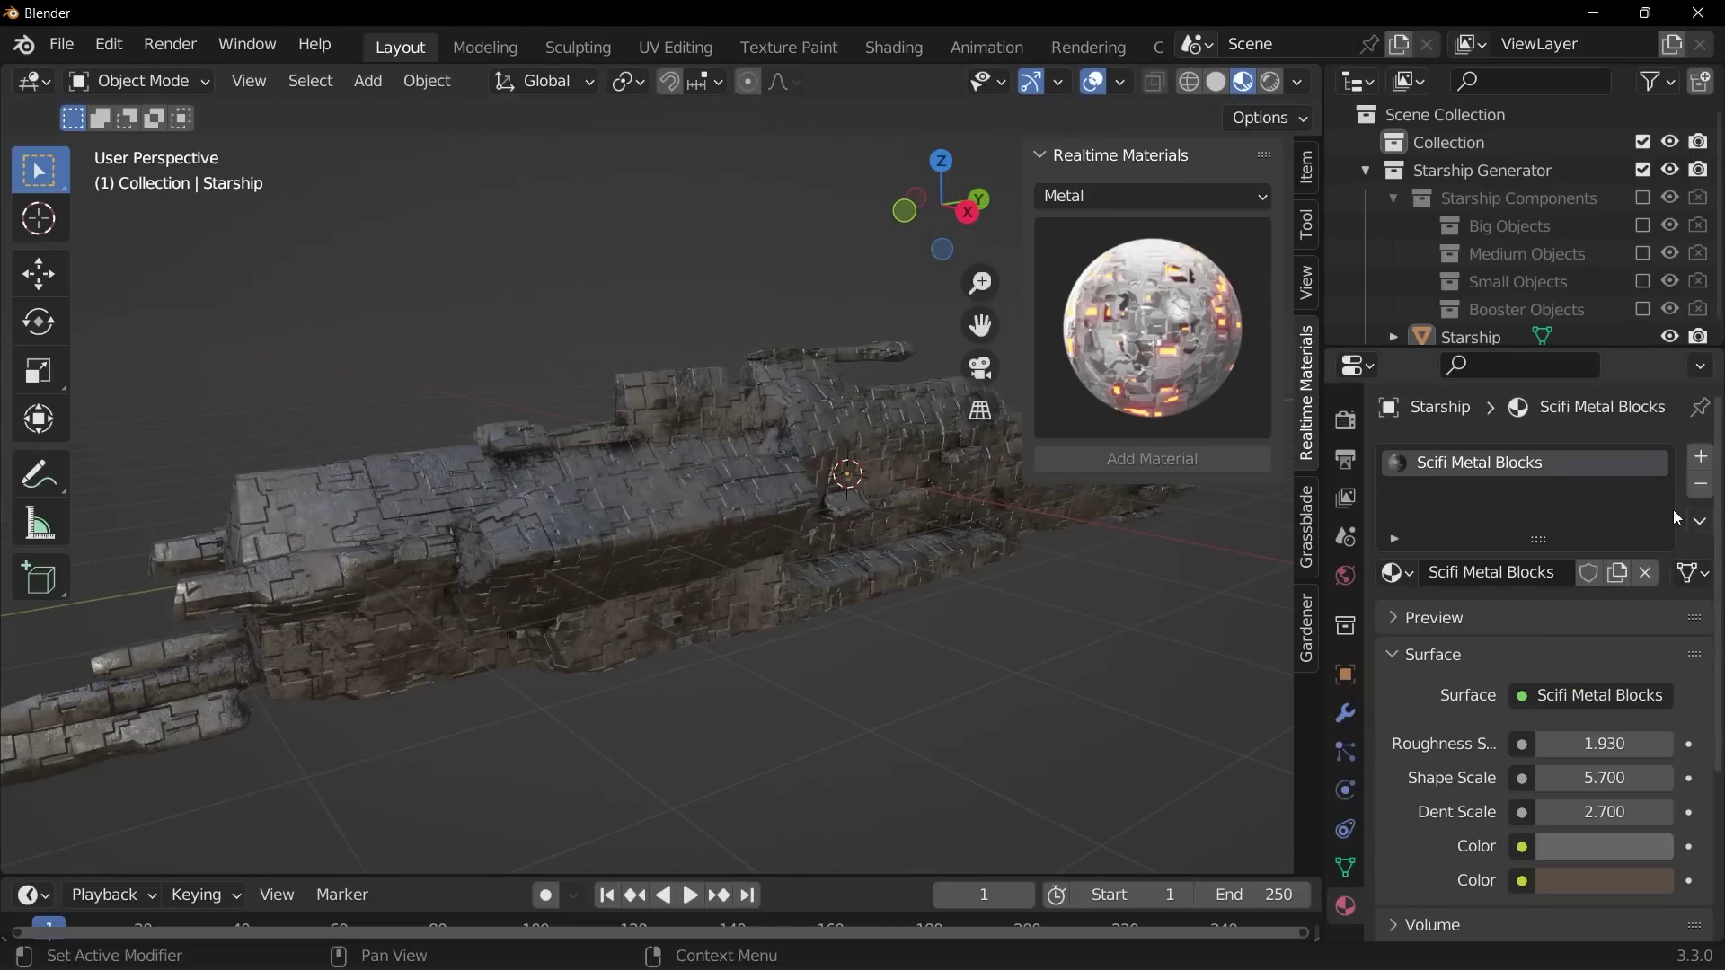
{"action": "left_click", "coordinate": [1696, 483]}
{"action": "key", "text": "n"}
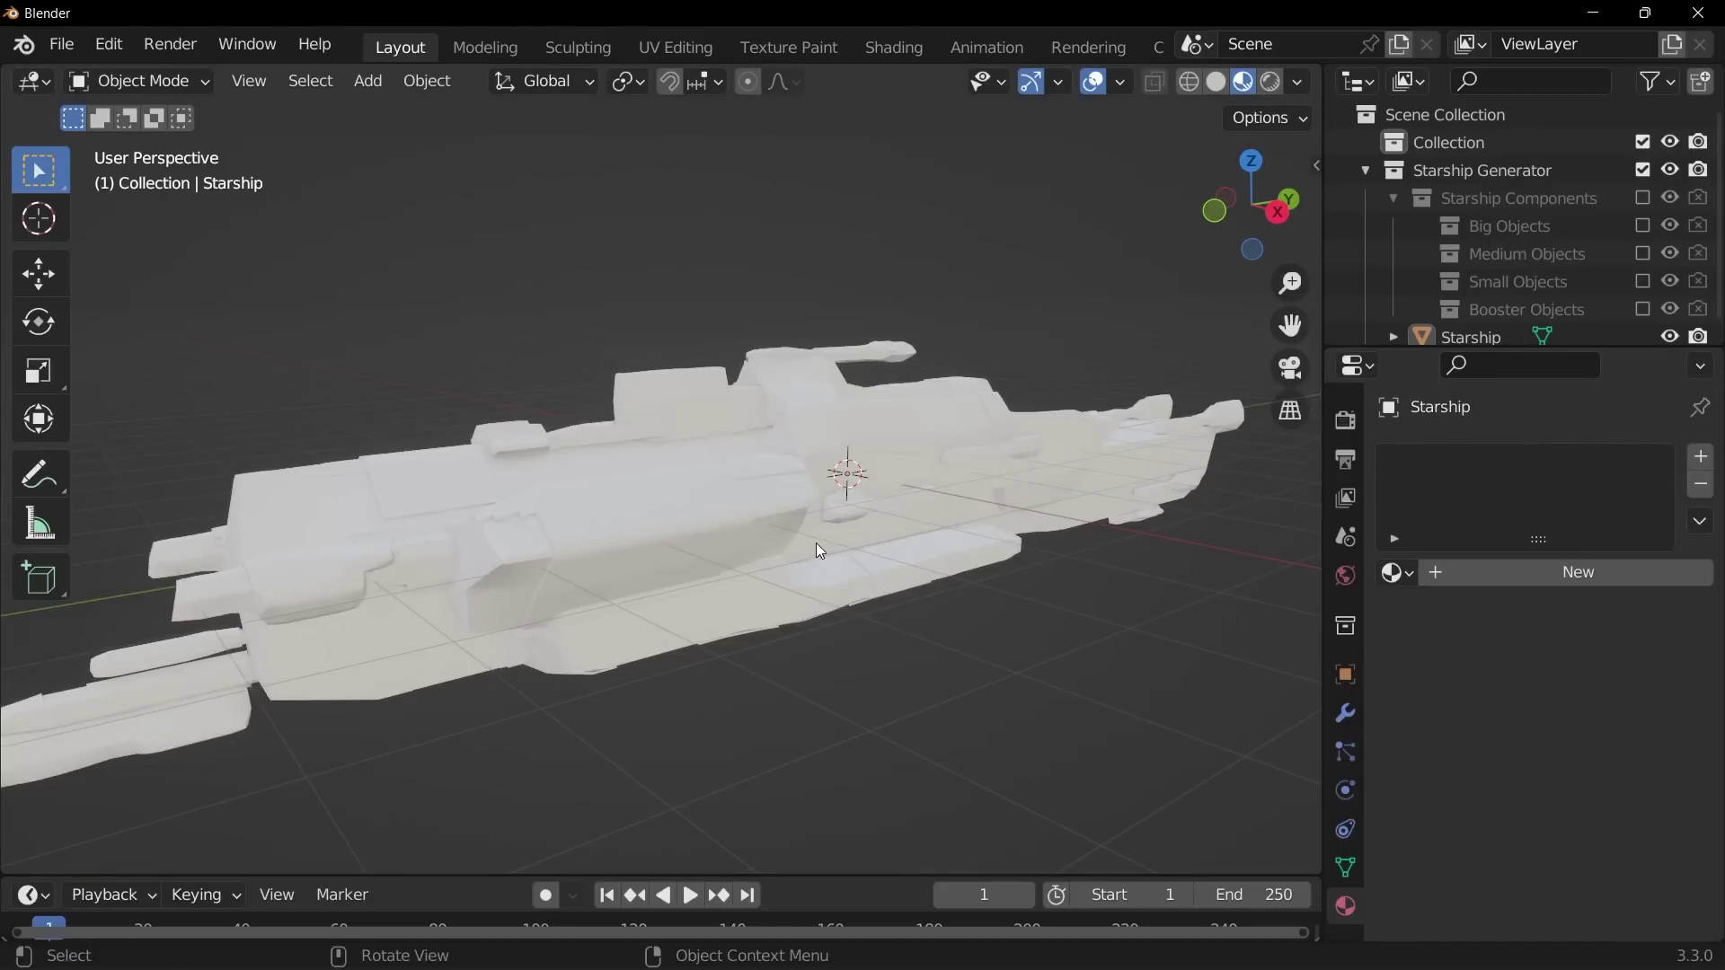
{"action": "left_click", "coordinate": [891, 486]}
{"action": "left_click", "coordinate": [1496, 577]}
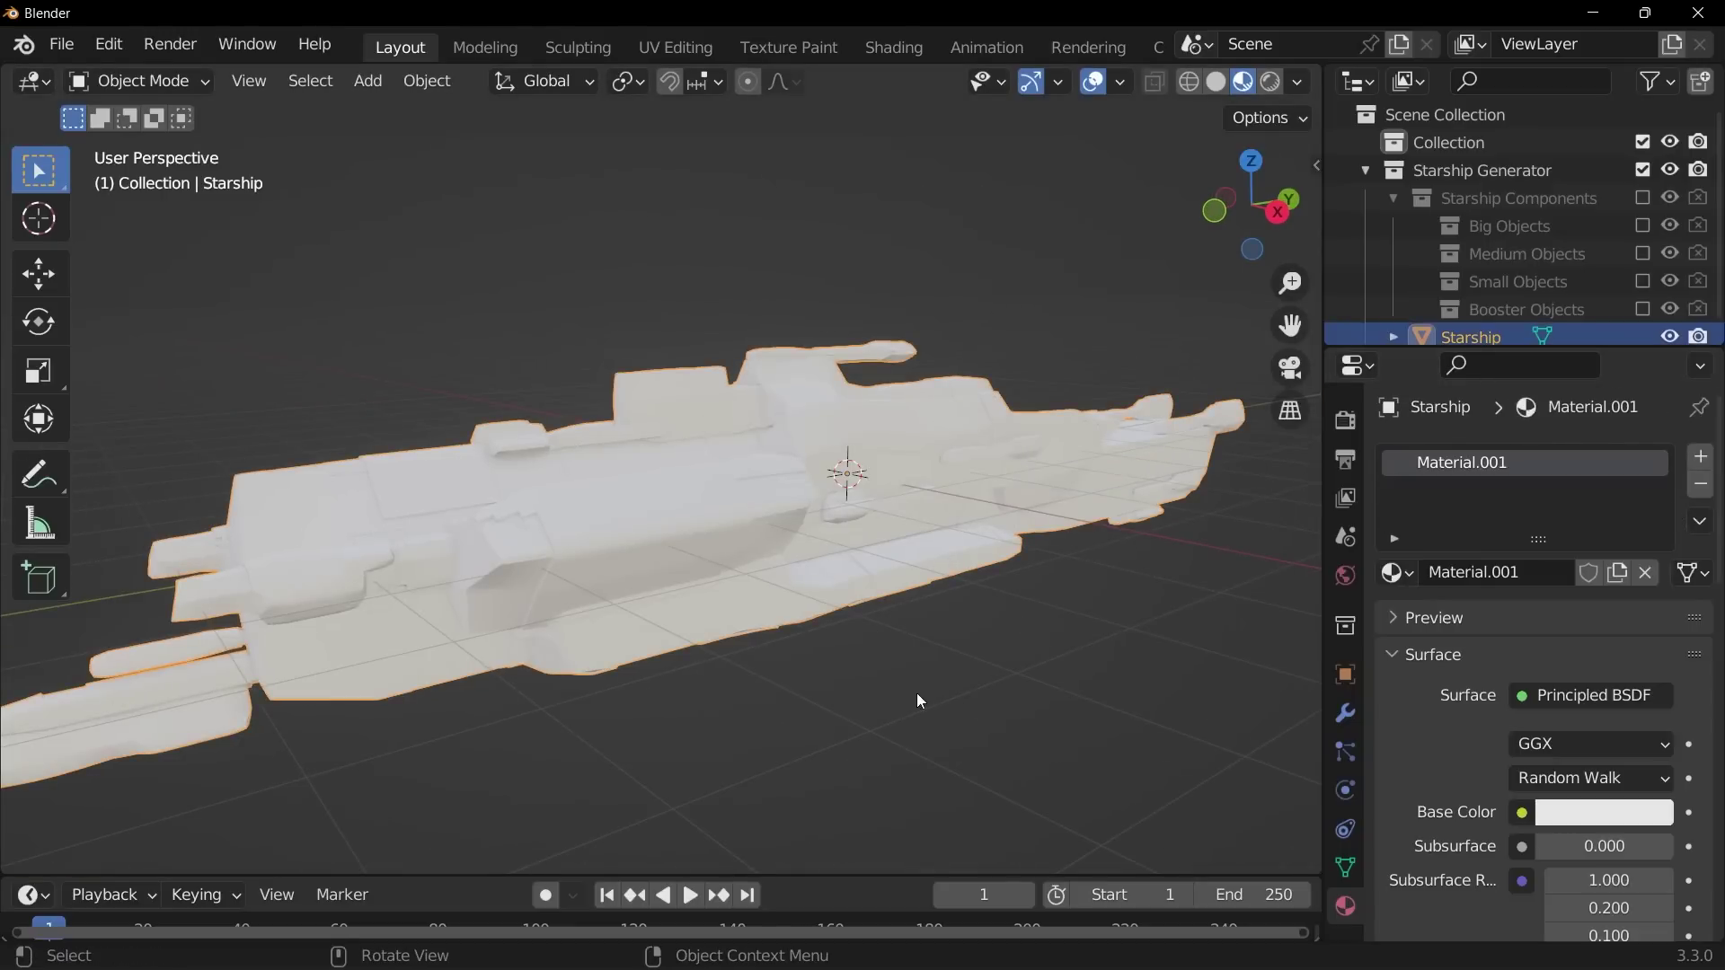
- Set up the Shading workspace without the file browser and image editor areas and with a taller node editor
{"action": "left_click", "coordinate": [895, 47]}
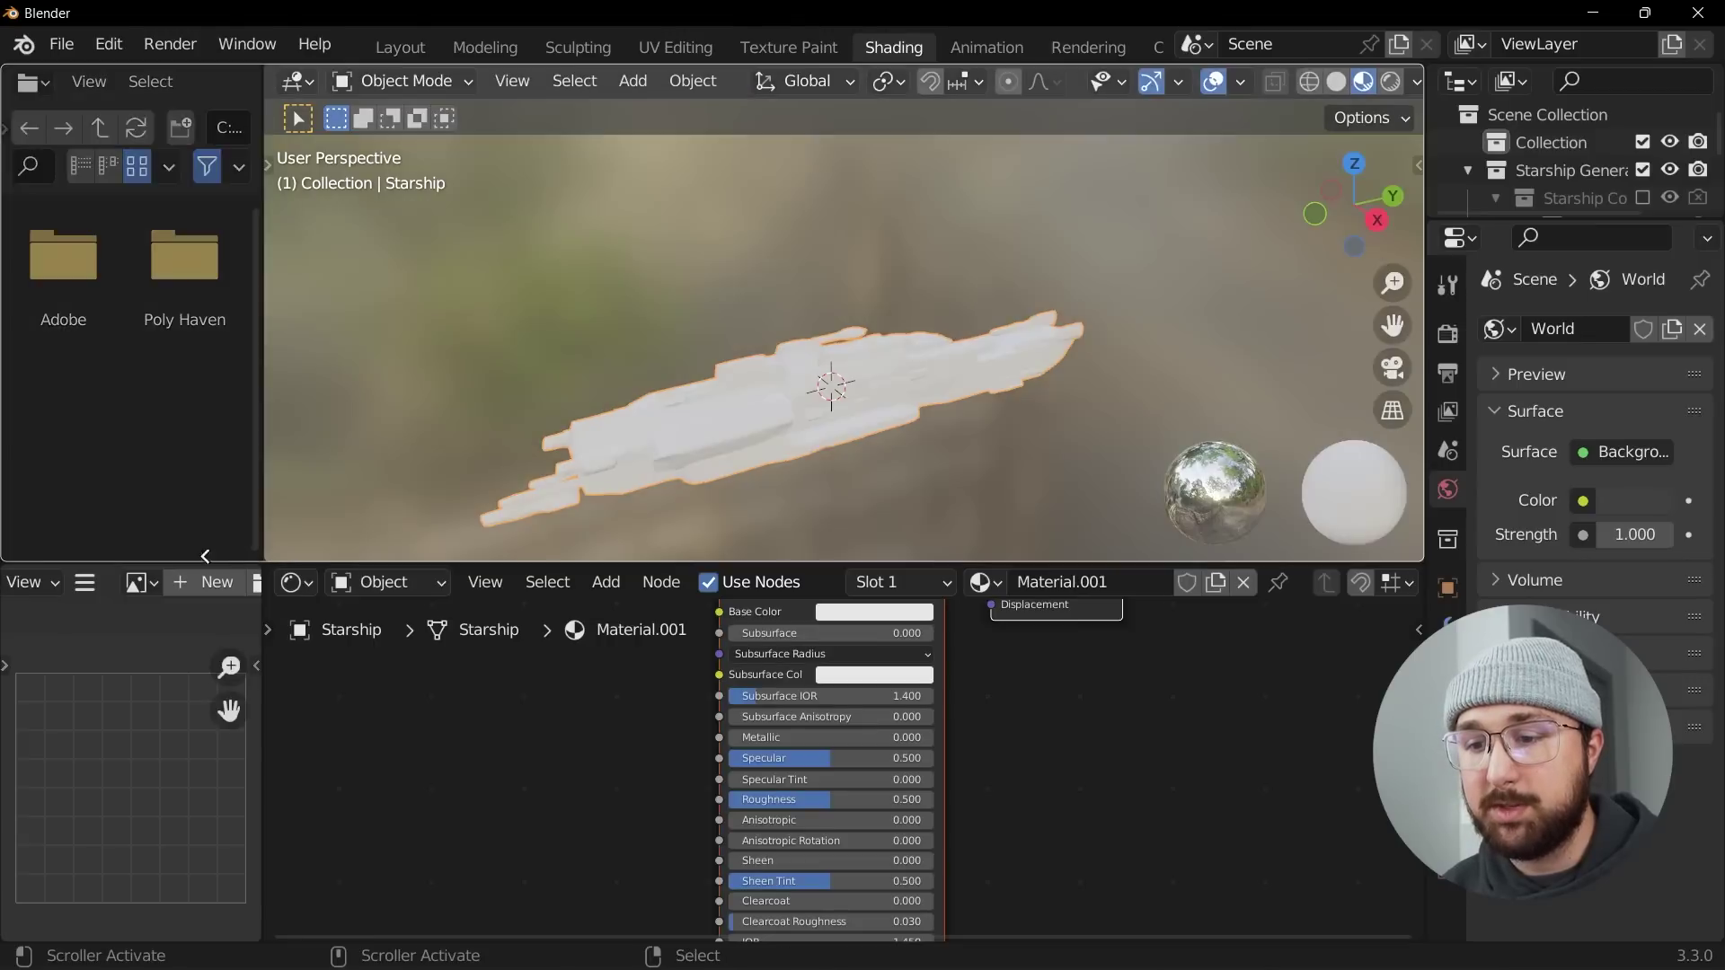
{"action": "left_click_drag", "start_coordinate": [205, 556], "coordinate": [206, 577]}
{"action": "middle_click_drag", "start_coordinate": [885, 406], "coordinate": [841, 361]}
{"action": "scroll", "coordinate": [811, 429], "scroll_direction": "up", "scroll_amount": 5}
{"action": "middle_click_drag", "start_coordinate": [811, 429], "coordinate": [975, 218], "text": "shift"}
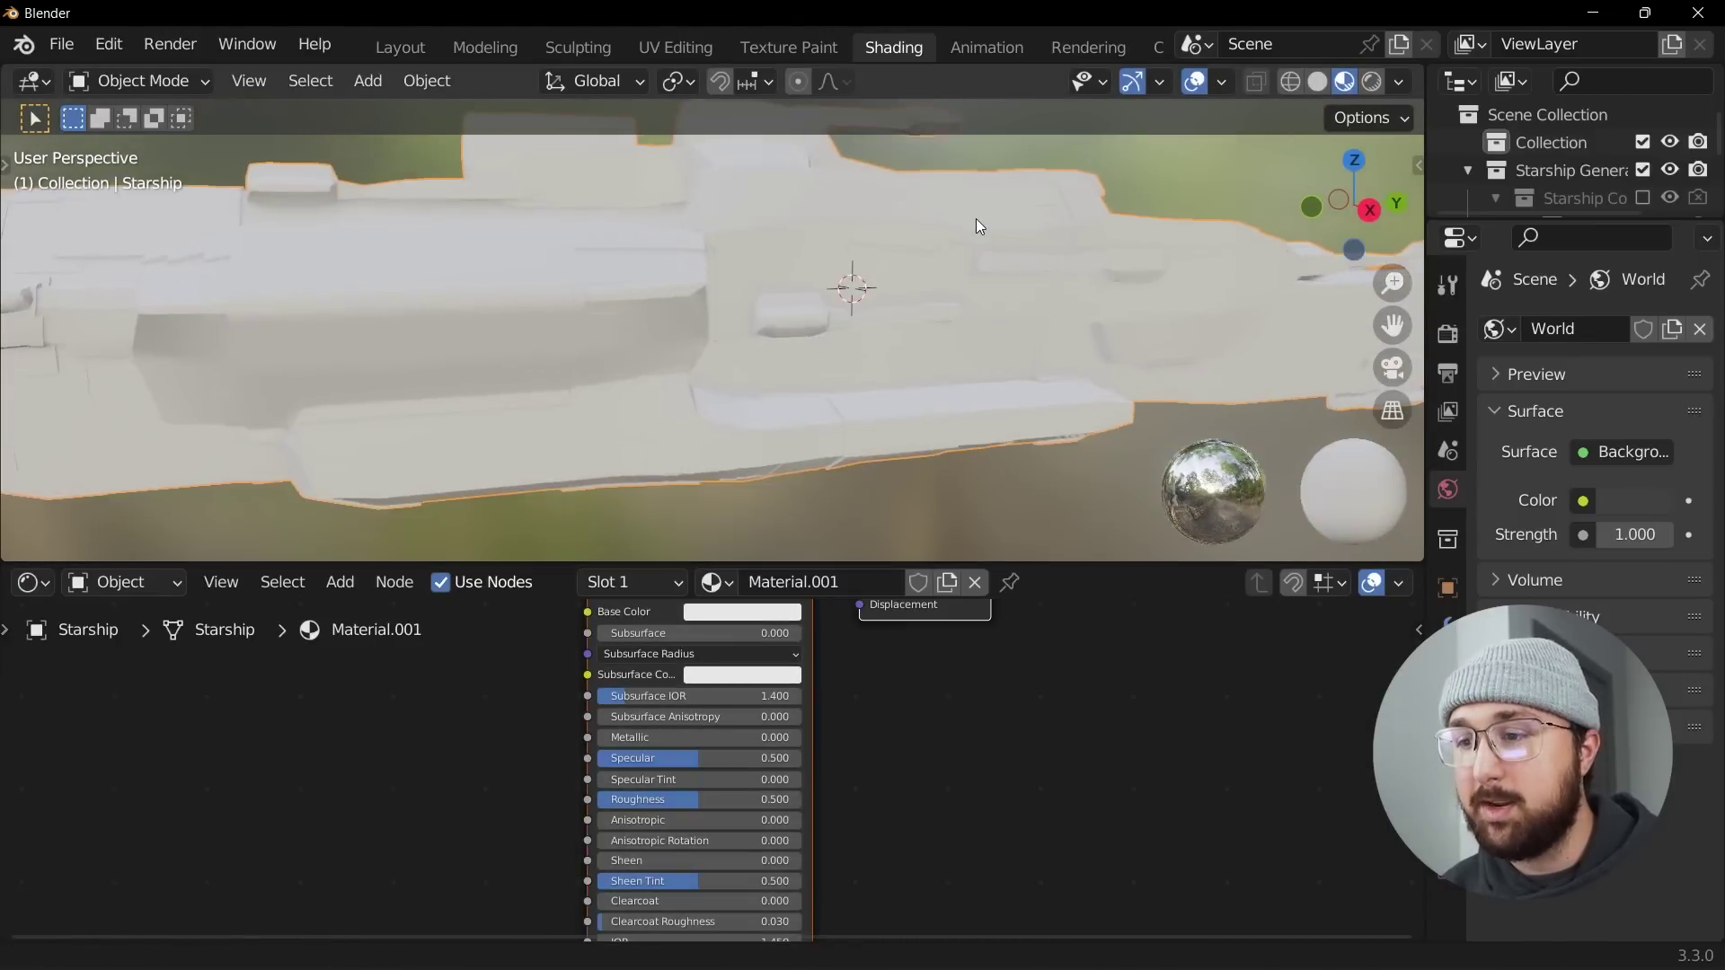
{"action": "scroll", "coordinate": [975, 218], "scroll_direction": "down", "scroll_amount": 3}
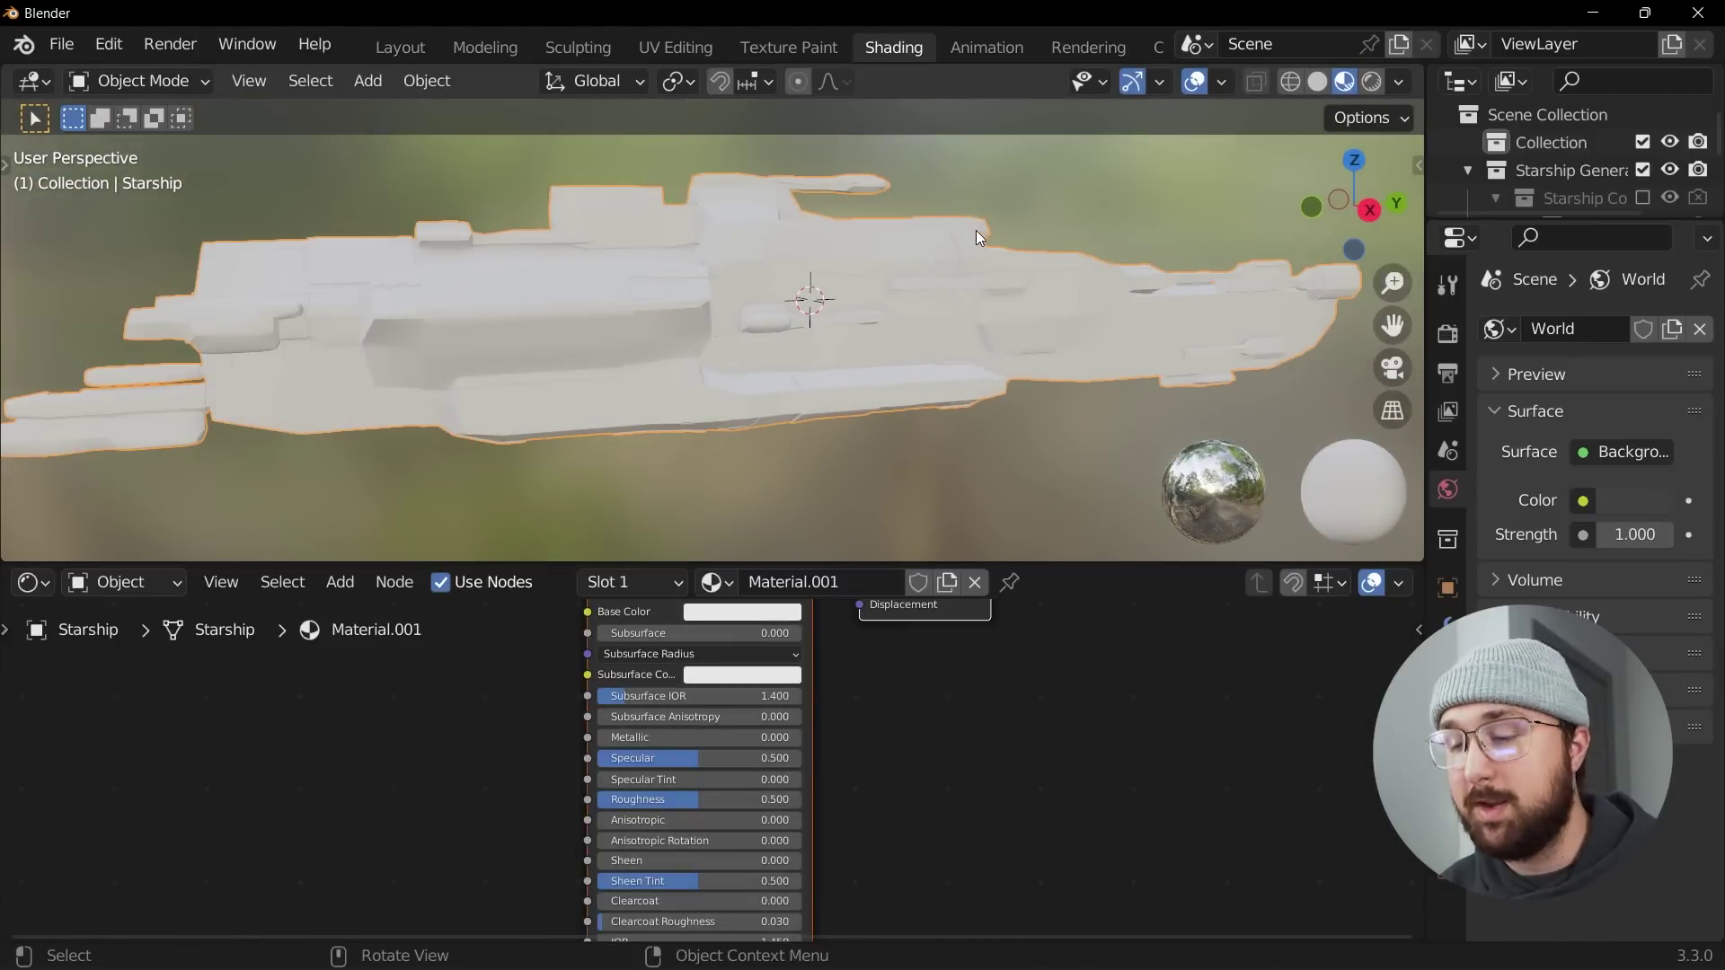
{"action": "scroll", "coordinate": [975, 257], "scroll_direction": "up", "scroll_amount": 4}
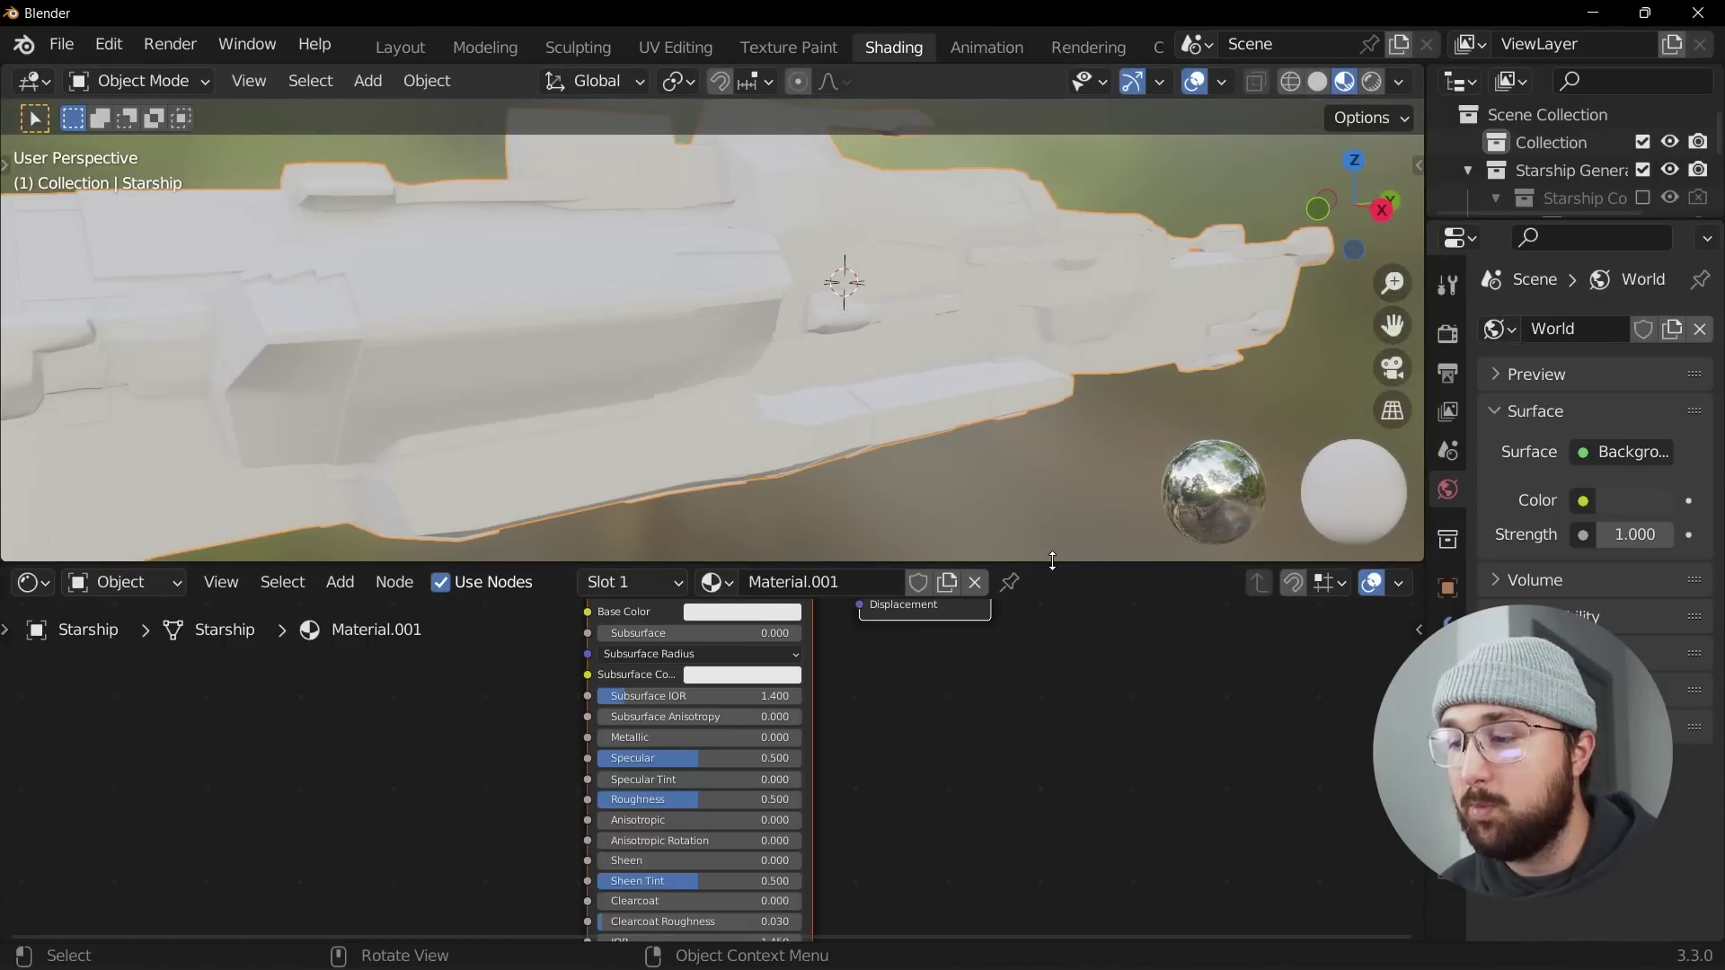
{"action": "left_click_drag", "start_coordinate": [1052, 560], "coordinate": [1042, 440]}
{"action": "middle_click_drag", "start_coordinate": [639, 692], "coordinate": [790, 691]}
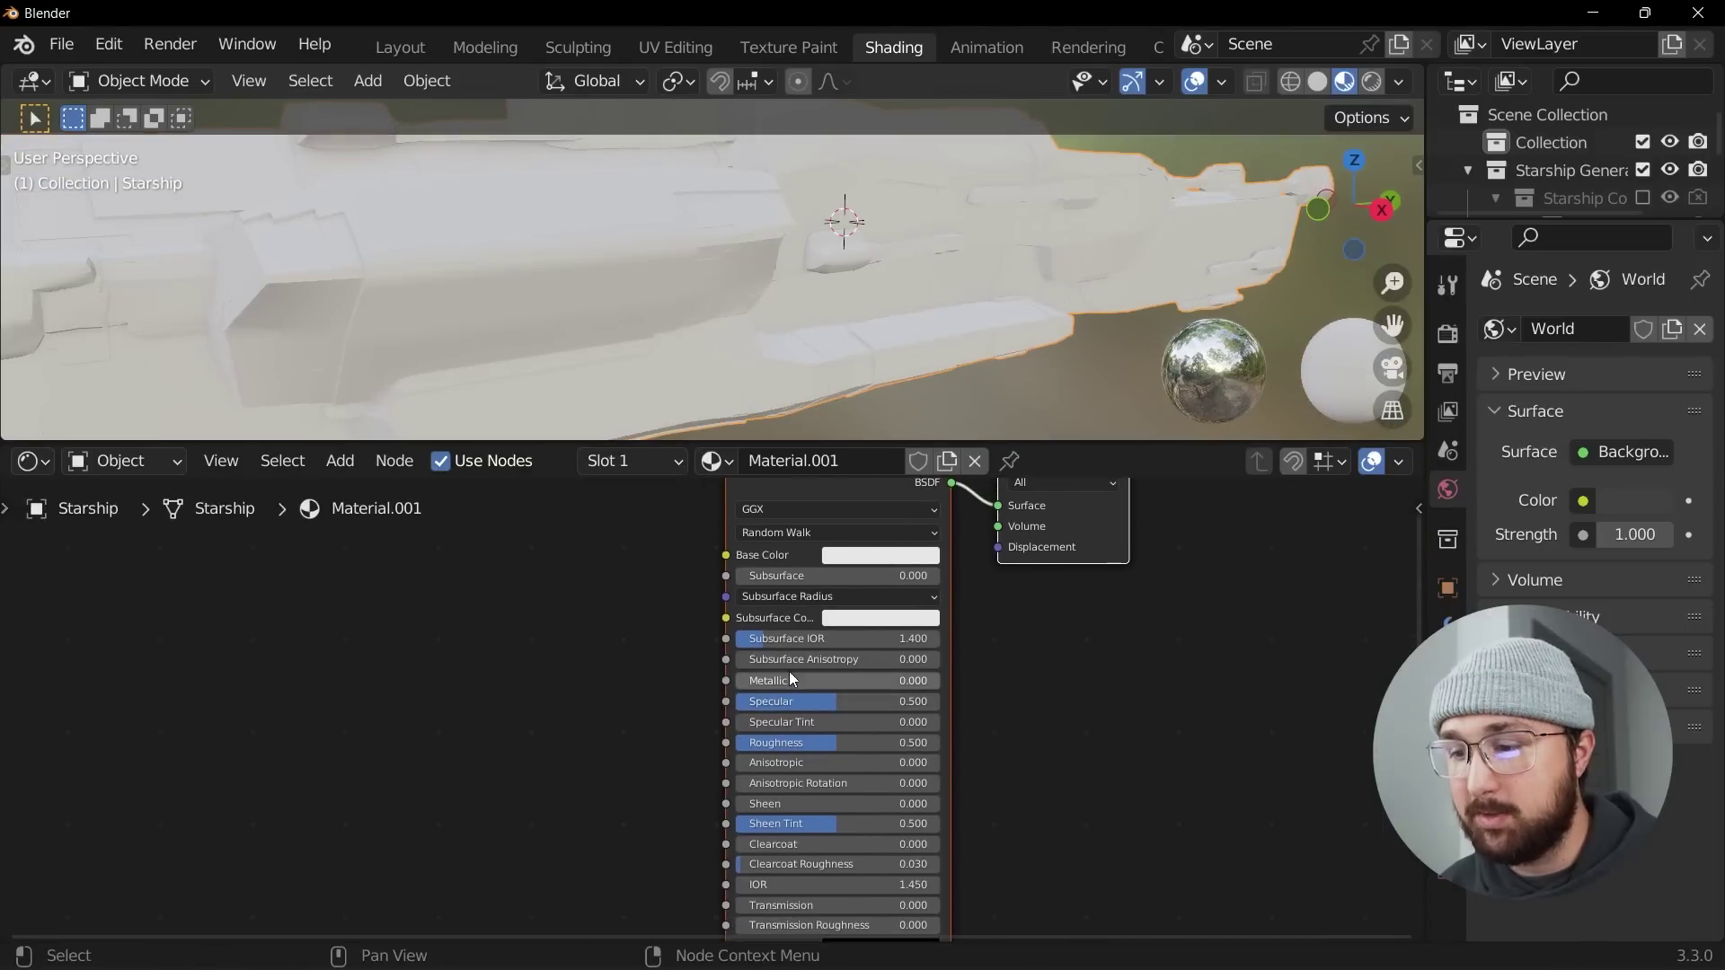
- Set the Principled BSDF's Metallic to 1.000 and add a ColorRamp node beside it
{"action": "left_click_drag", "start_coordinate": [789, 676], "coordinate": [937, 680]}
{"action": "middle_click_drag", "start_coordinate": [675, 767], "coordinate": [740, 675]}
{"action": "key", "text": "shift+a"}
{"action": "left_click", "coordinate": [690, 609]}
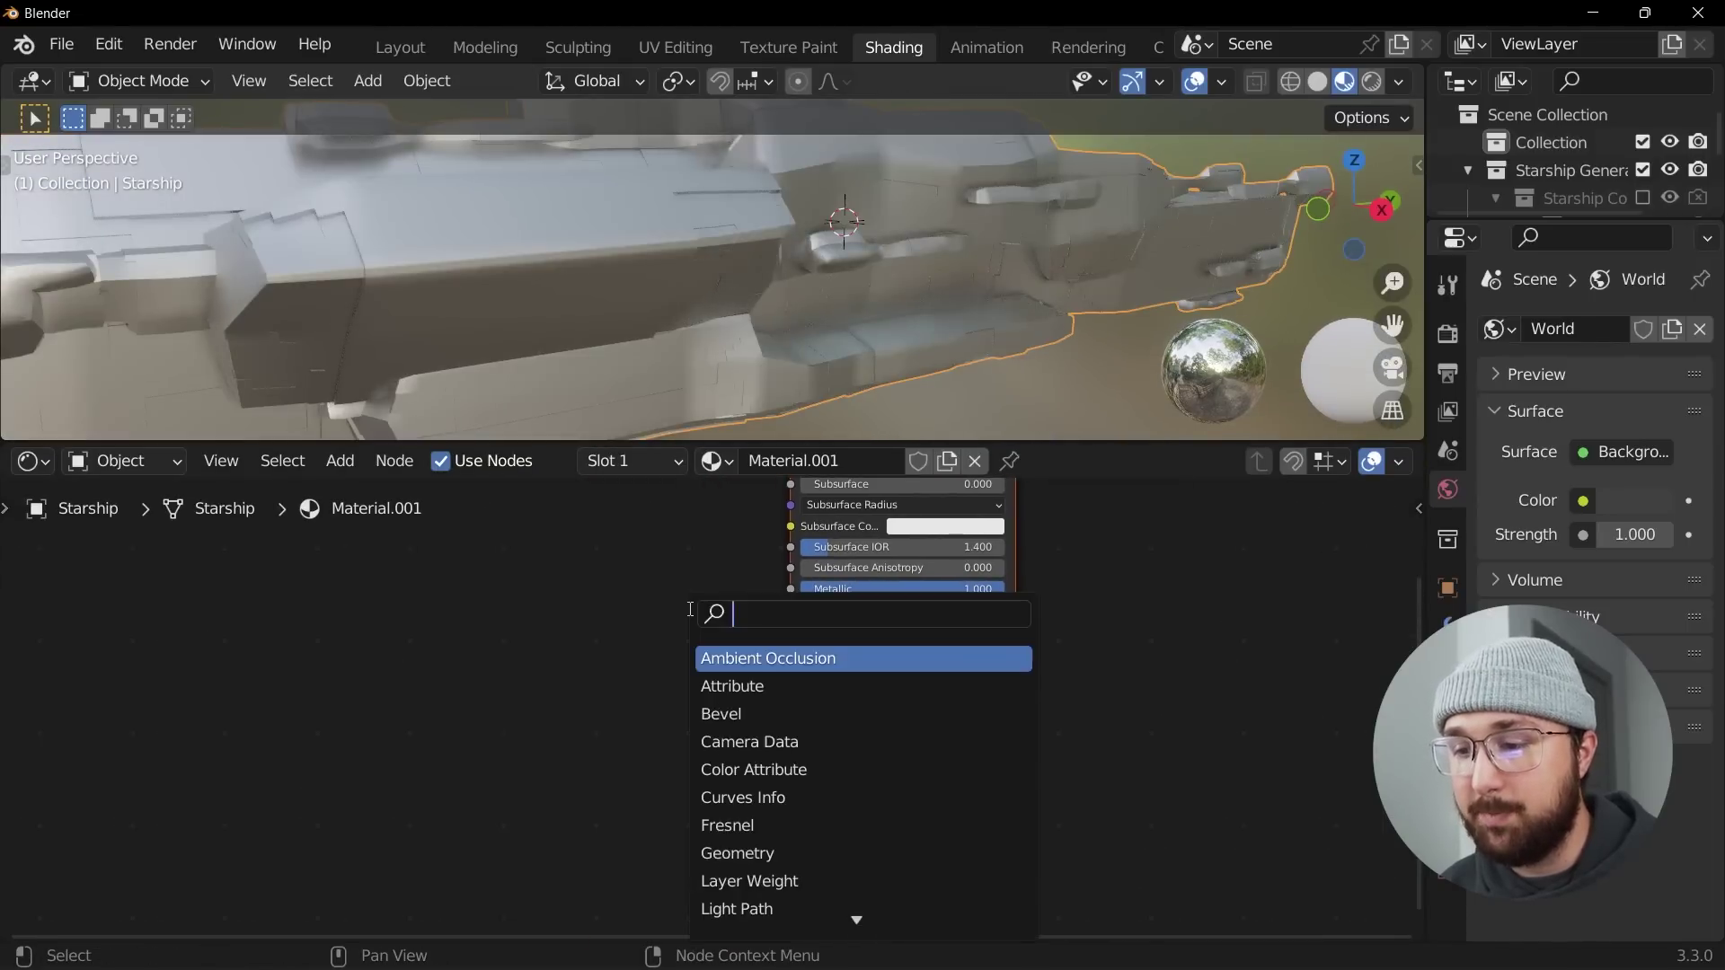
{"action": "type", "text": "col"}
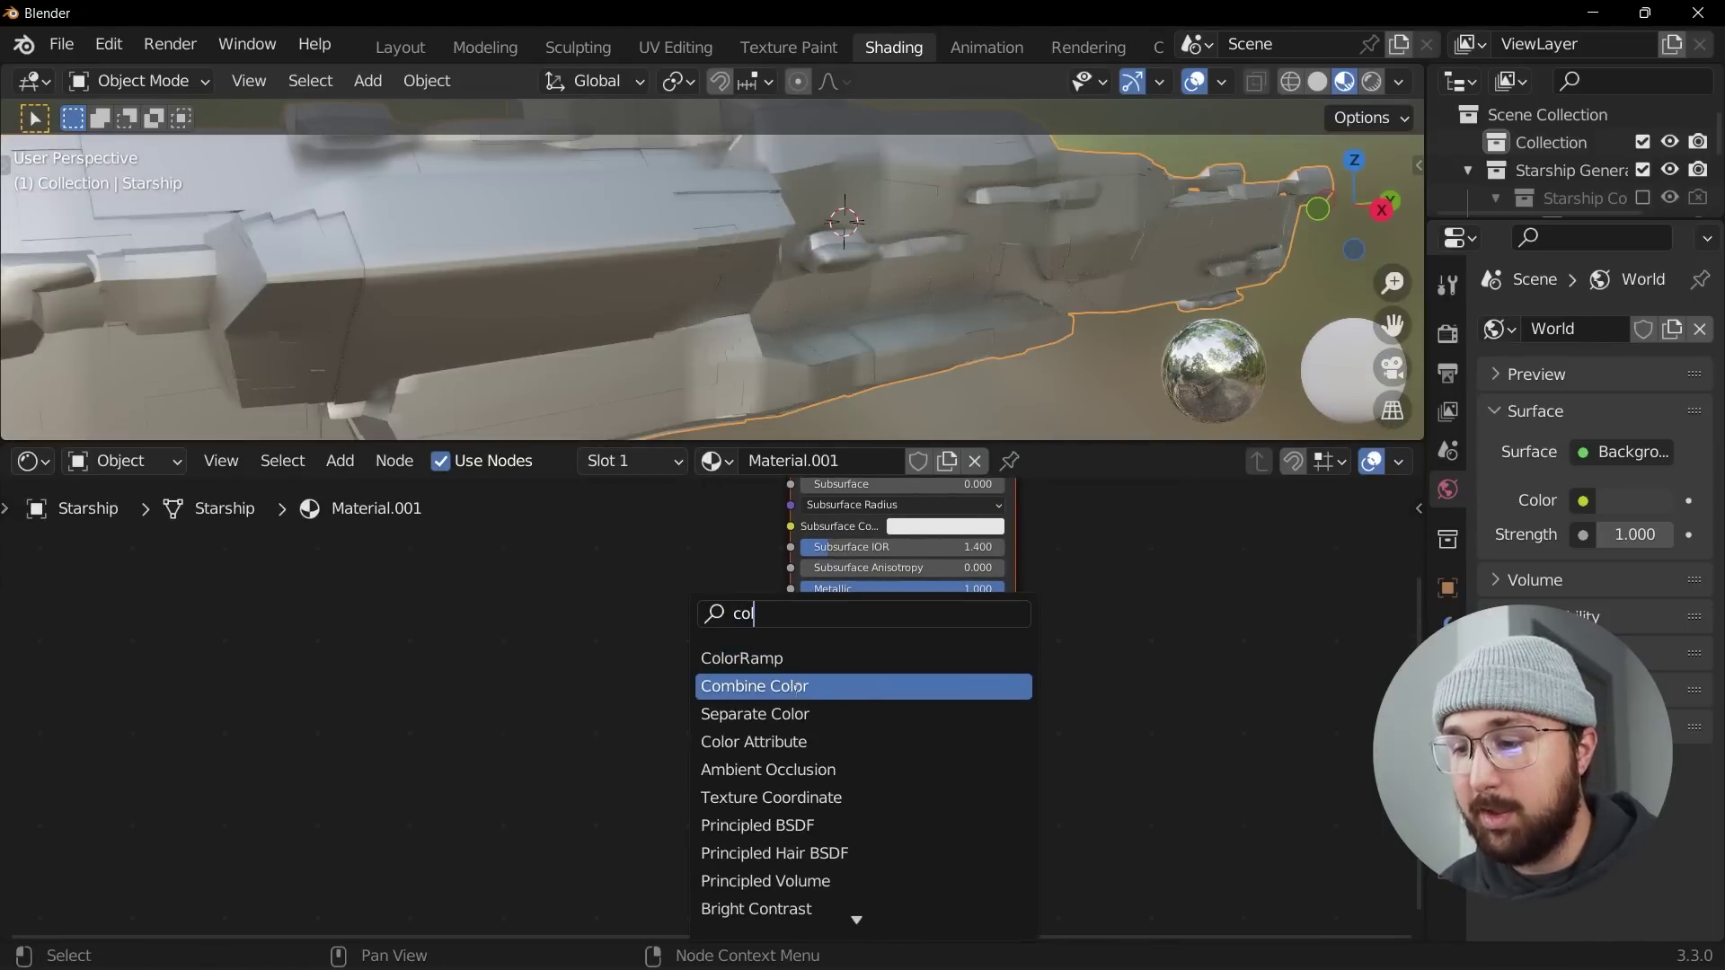
{"action": "left_click", "coordinate": [796, 688]}
{"action": "left_click", "coordinate": [709, 688]}
- Add a Noise Texture with Mapping and Texture Coordinate nodes, feeding the Object coordinates into the mapping
{"action": "key", "text": "shift+a"}
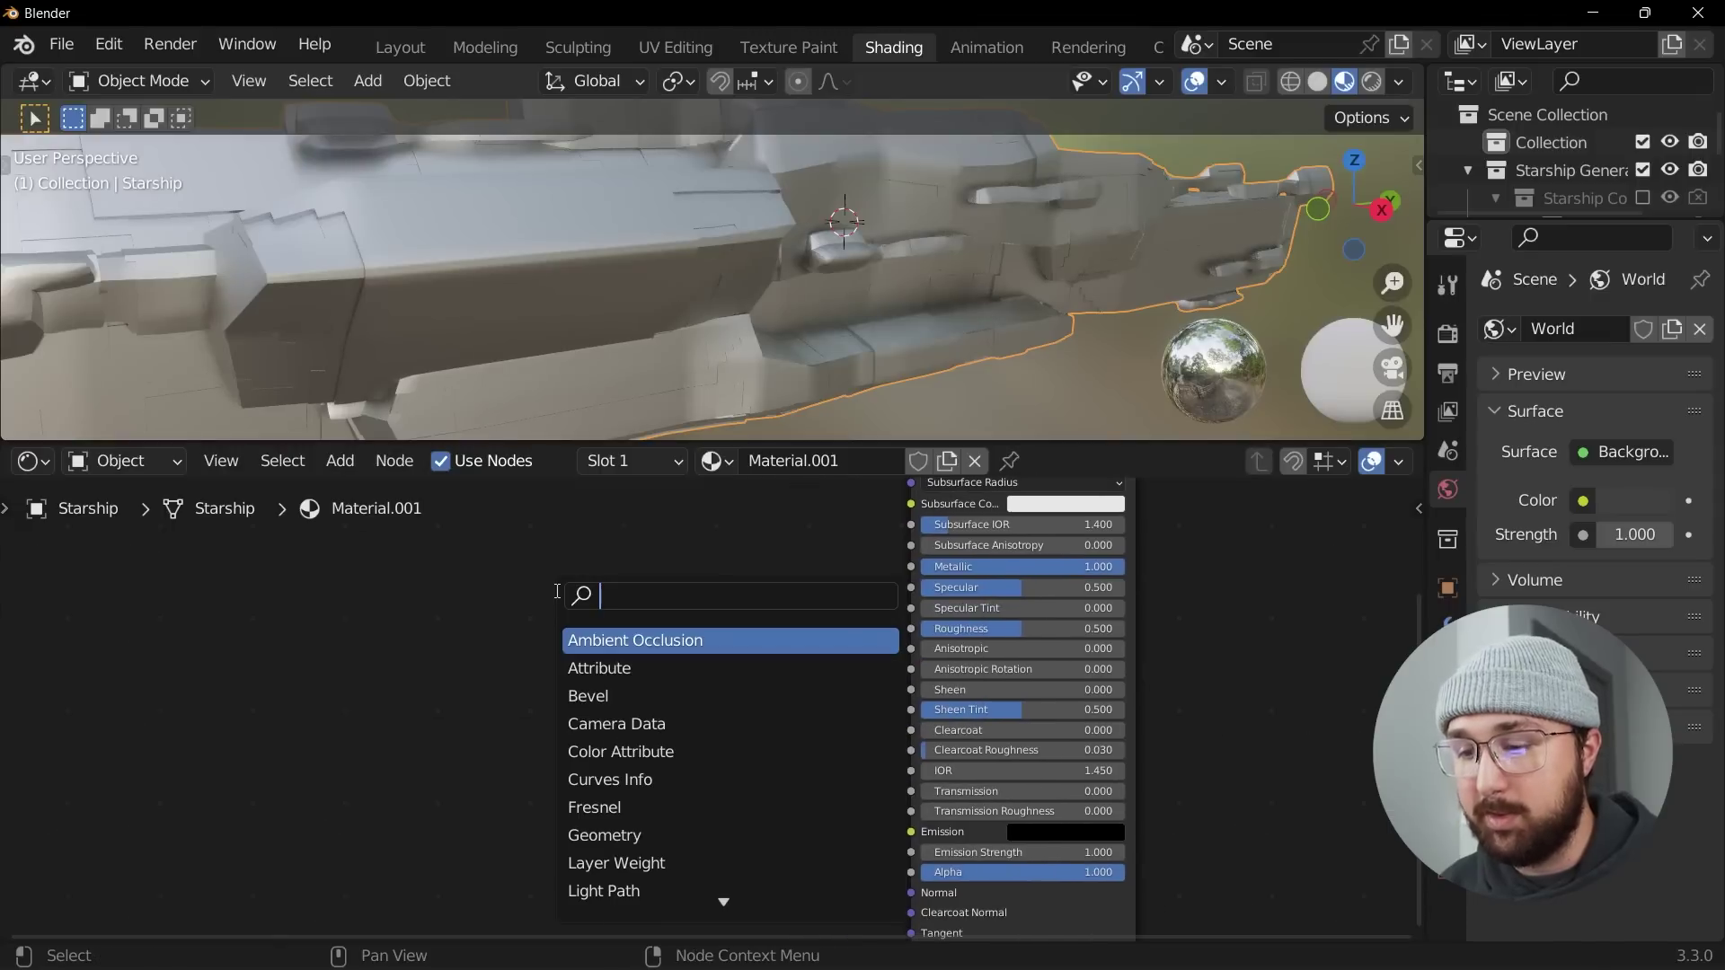
{"action": "type", "text": "noi"}
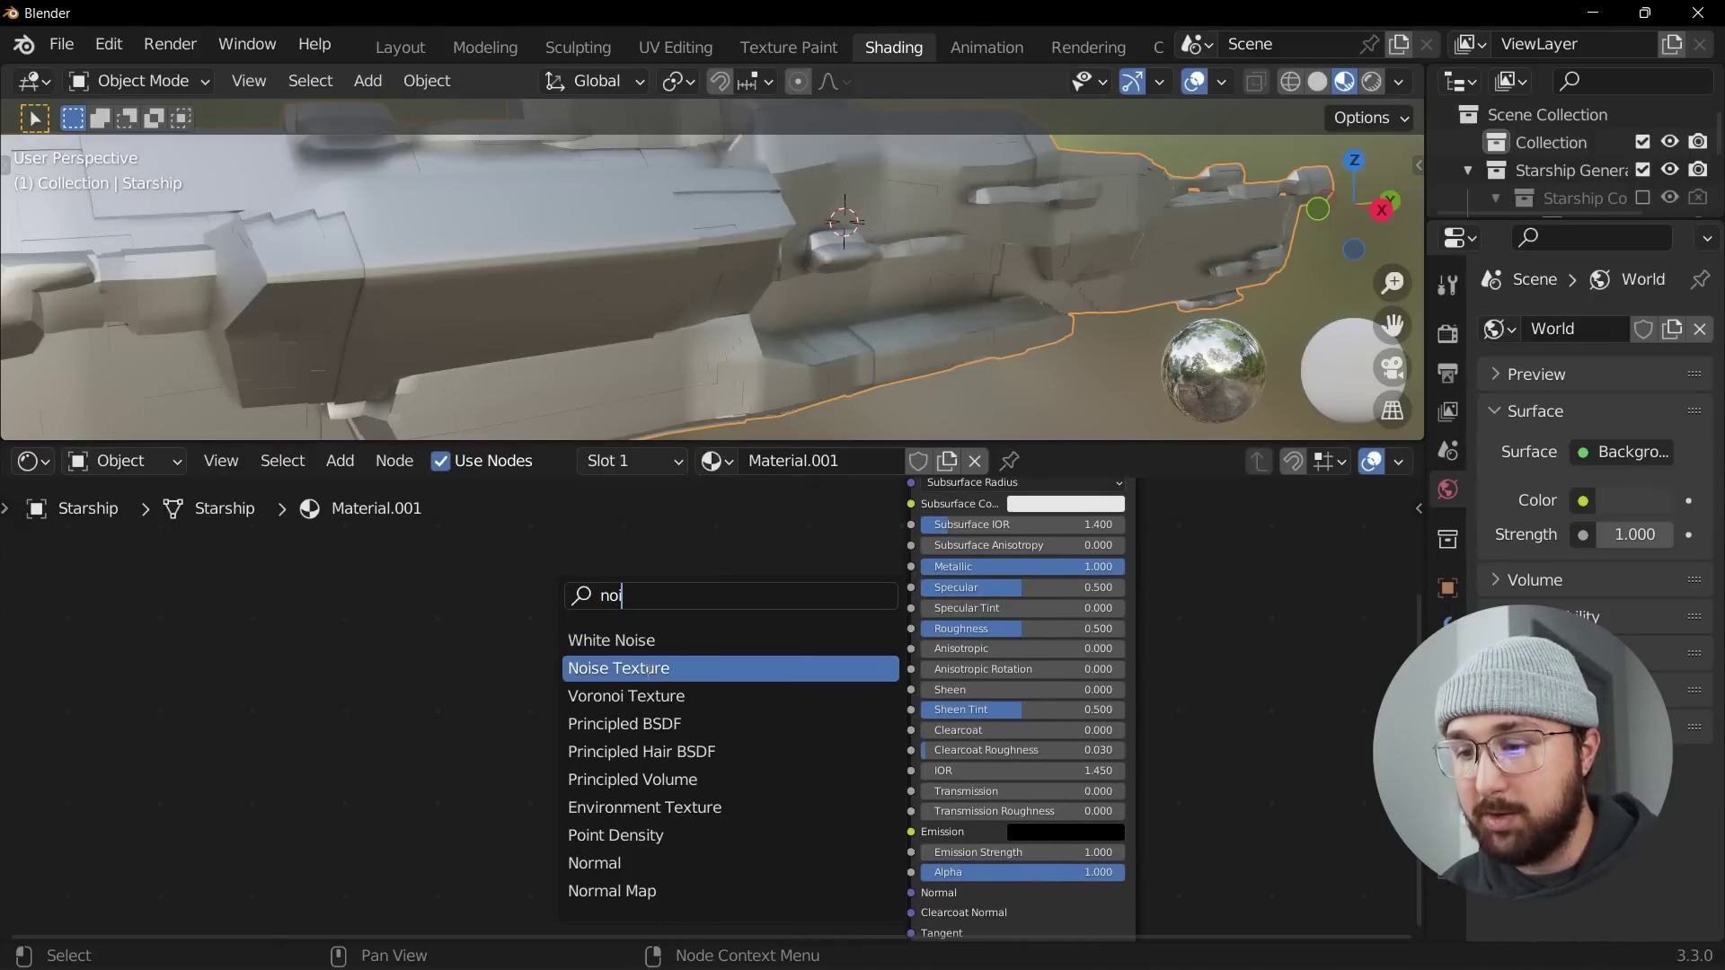
{"action": "left_click", "coordinate": [647, 668]}
{"action": "left_click", "coordinate": [487, 682]}
{"action": "key", "text": "ctrl+t"}
{"action": "middle_click_drag", "start_coordinate": [376, 685], "coordinate": [462, 649]}
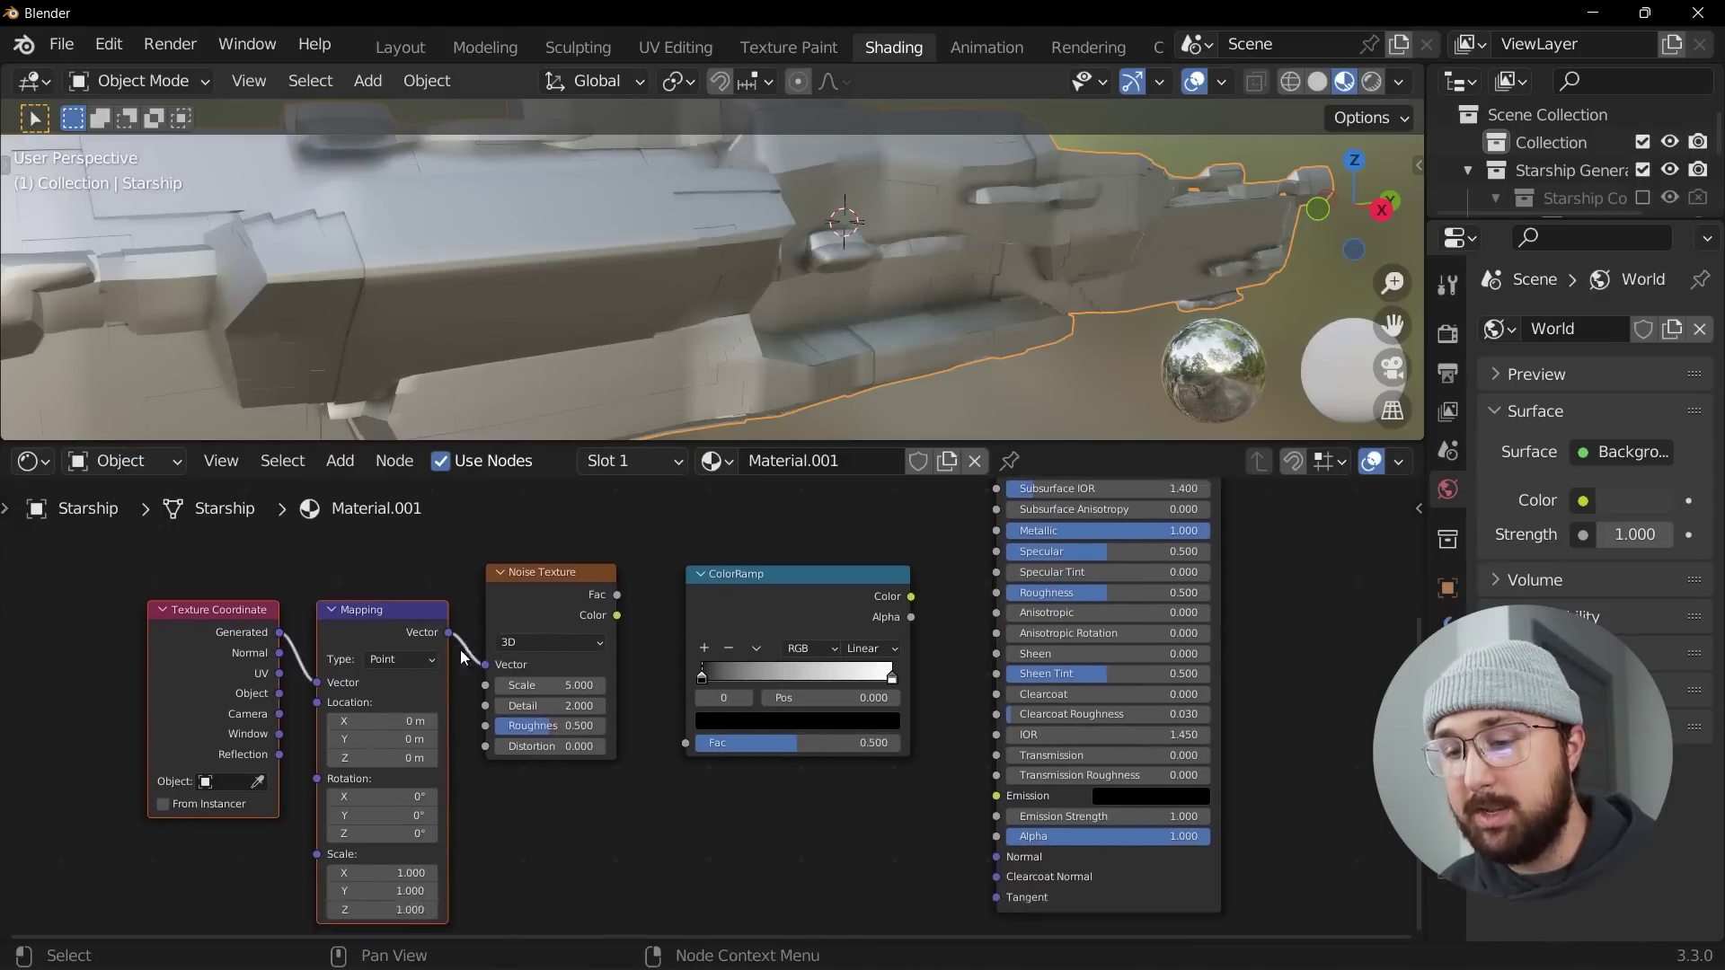
{"action": "left_click_drag", "start_coordinate": [280, 694], "coordinate": [316, 683]}
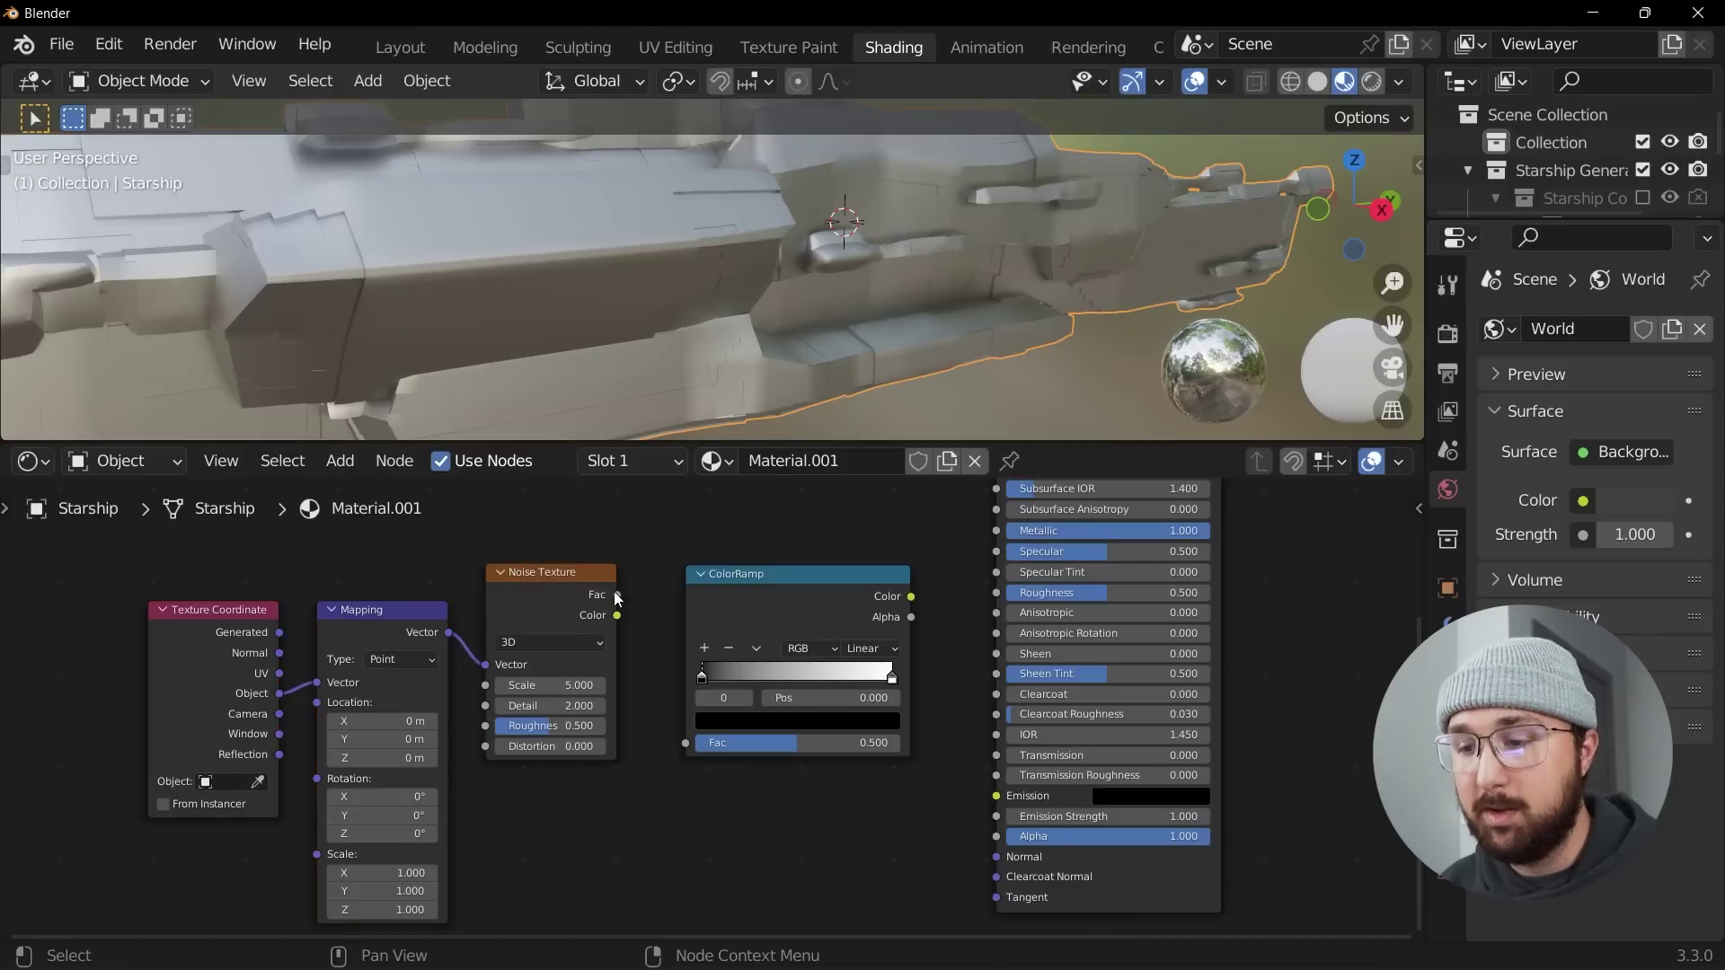
- Connect the noise Fac output through the ColorRamp to the Principled BSDF's Roughness
{"action": "left_click_drag", "start_coordinate": [617, 595], "coordinate": [685, 742]}
{"action": "left_click_drag", "start_coordinate": [909, 597], "coordinate": [989, 604]}
{"action": "scroll", "coordinate": [626, 690], "scroll_direction": "up", "scroll_amount": 2}
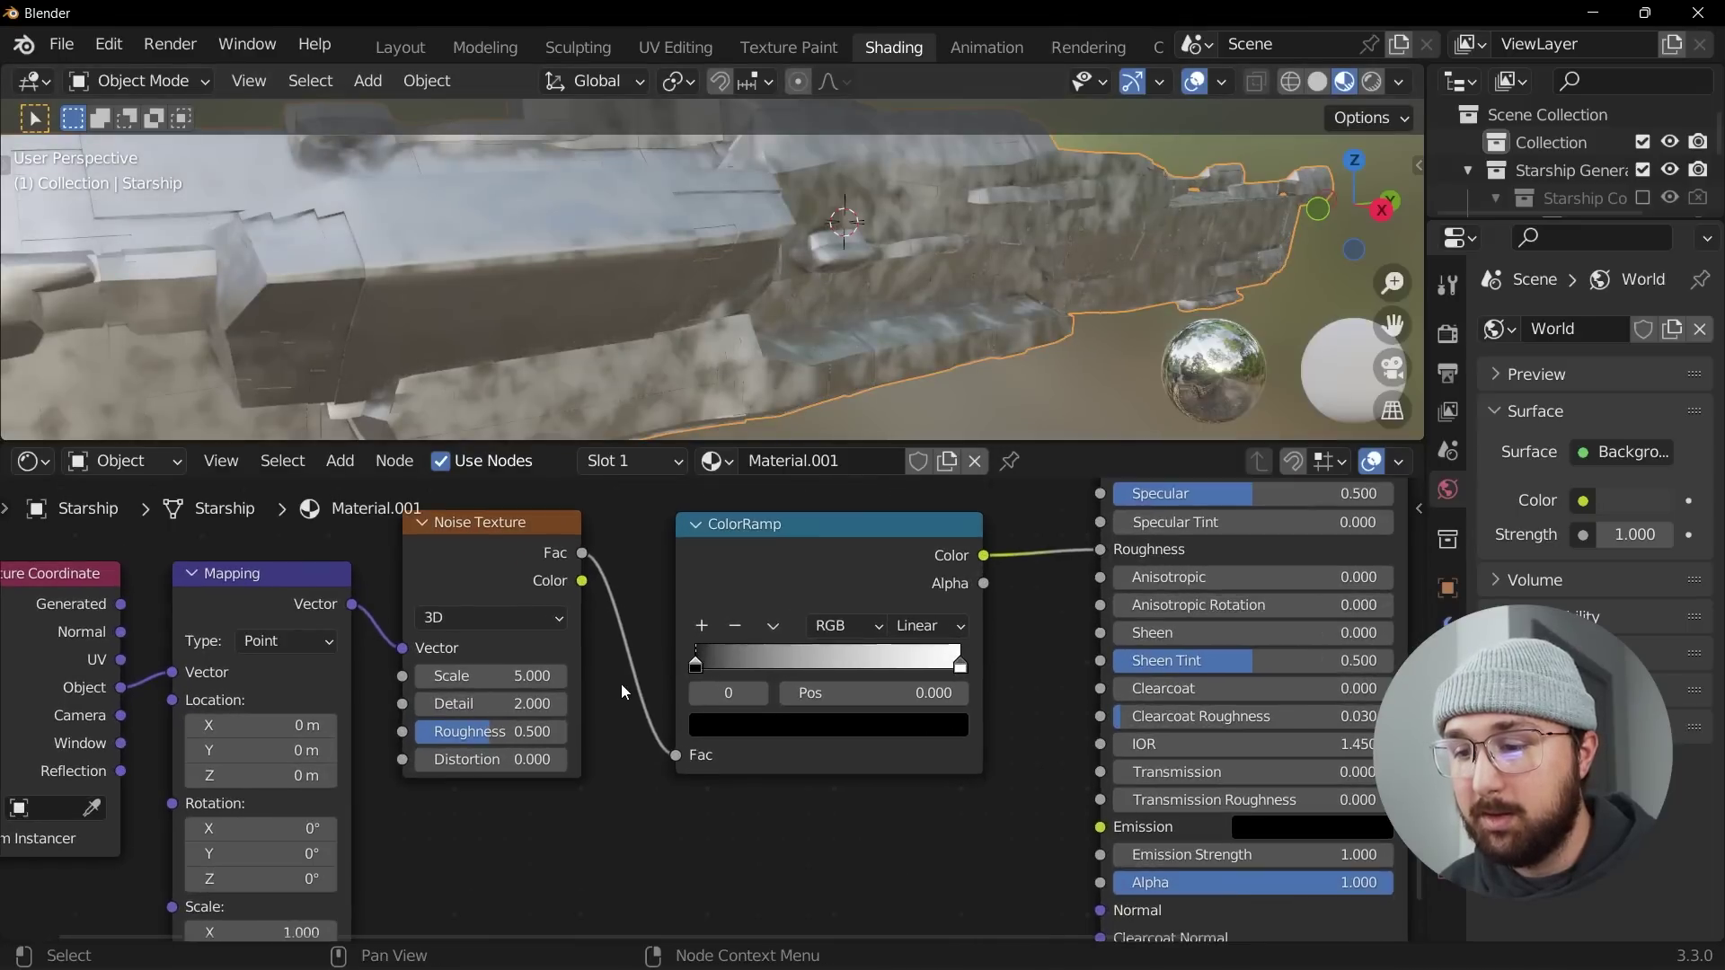
- Darken the Principled BSDF's Subsurface Color to gray and its Base Color to dark gray
{"action": "middle_click_drag", "start_coordinate": [1004, 616], "coordinate": [735, 751]}
{"action": "left_click", "coordinate": [1118, 515]}
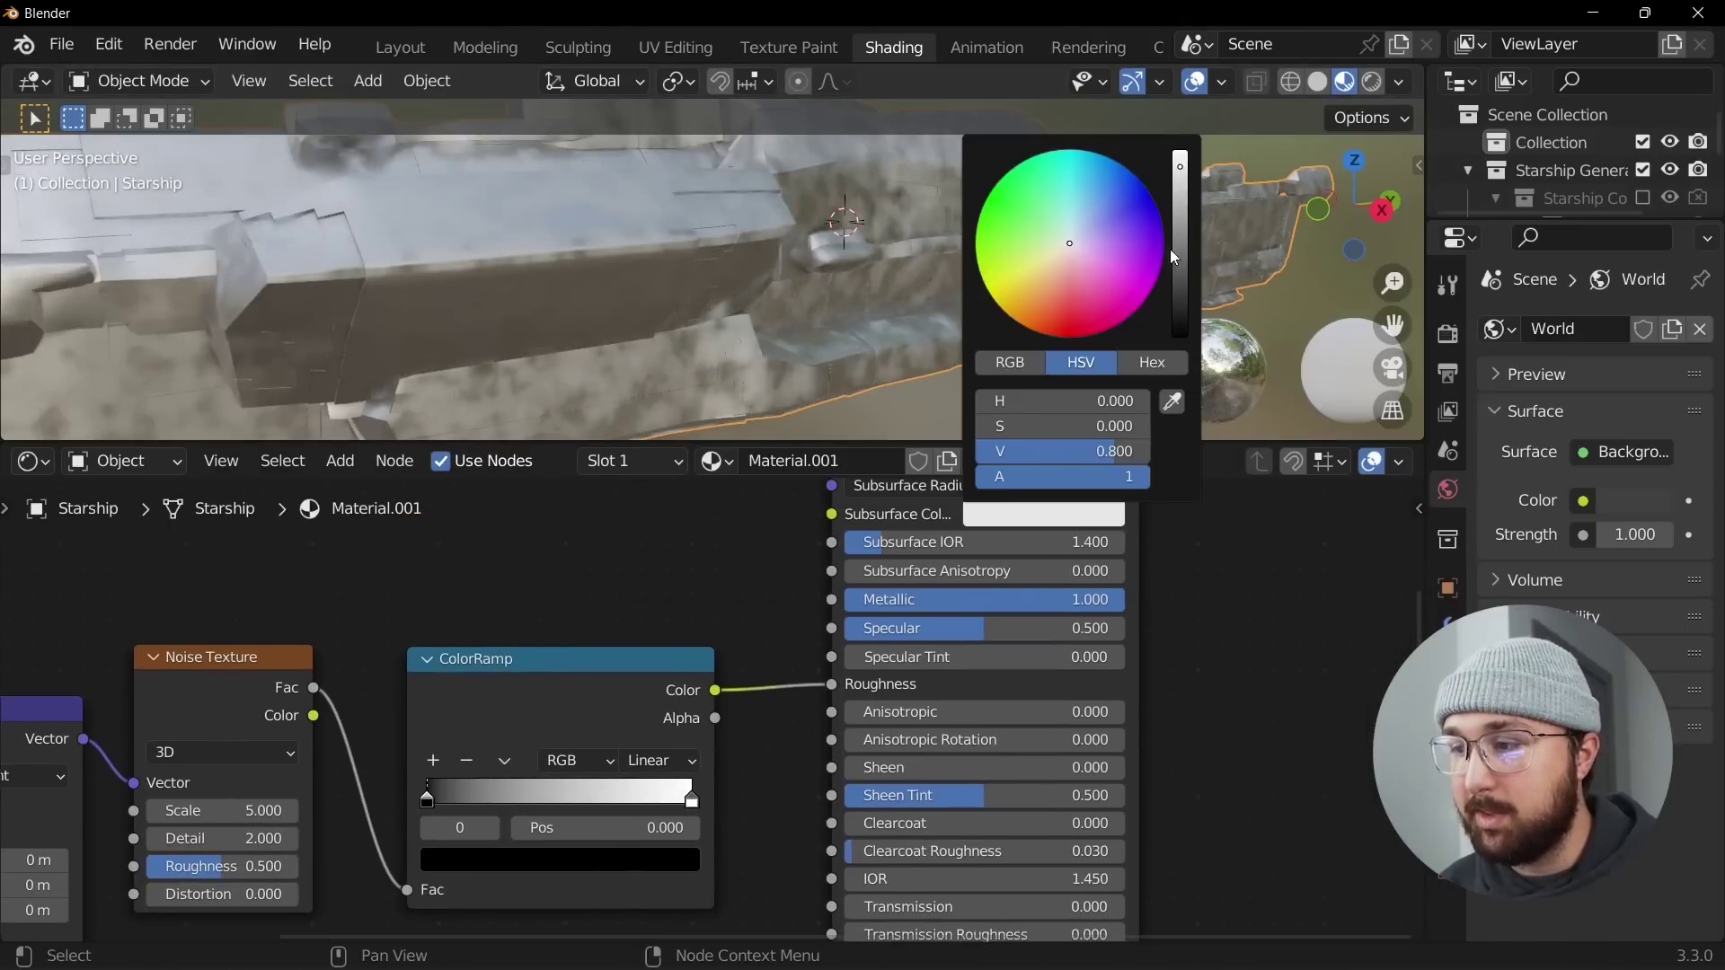
{"action": "left_click_drag", "start_coordinate": [1175, 207], "coordinate": [1188, 241]}
{"action": "middle_click_drag", "start_coordinate": [590, 722], "coordinate": [657, 792]}
{"action": "left_click", "coordinate": [1100, 505]}
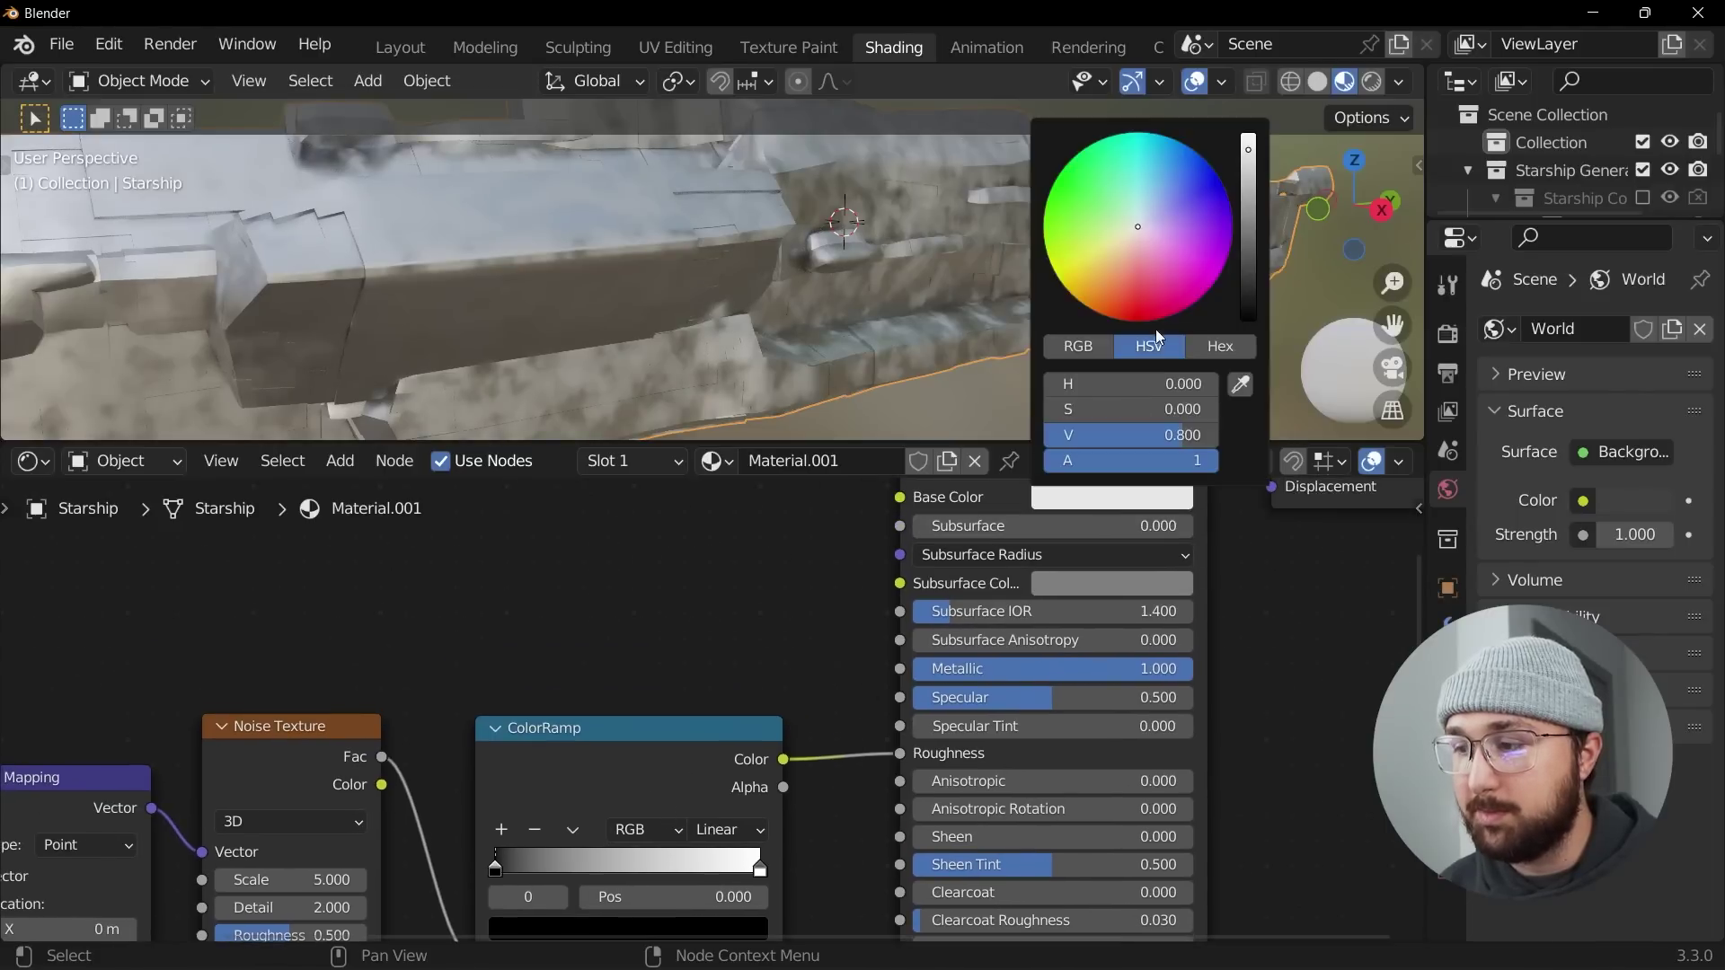
{"action": "left_click_drag", "start_coordinate": [1247, 225], "coordinate": [1248, 221]}
- Set the Noise Texture's Detail to 12 and its Roughness to 0.899
{"action": "middle_click_drag", "start_coordinate": [324, 844], "coordinate": [535, 703]}
{"action": "left_click", "coordinate": [501, 766]}
{"action": "type", "text": "12"}
{"action": "key", "text": "Return"}
{"action": "left_click_drag", "start_coordinate": [483, 796], "coordinate": [540, 796]}
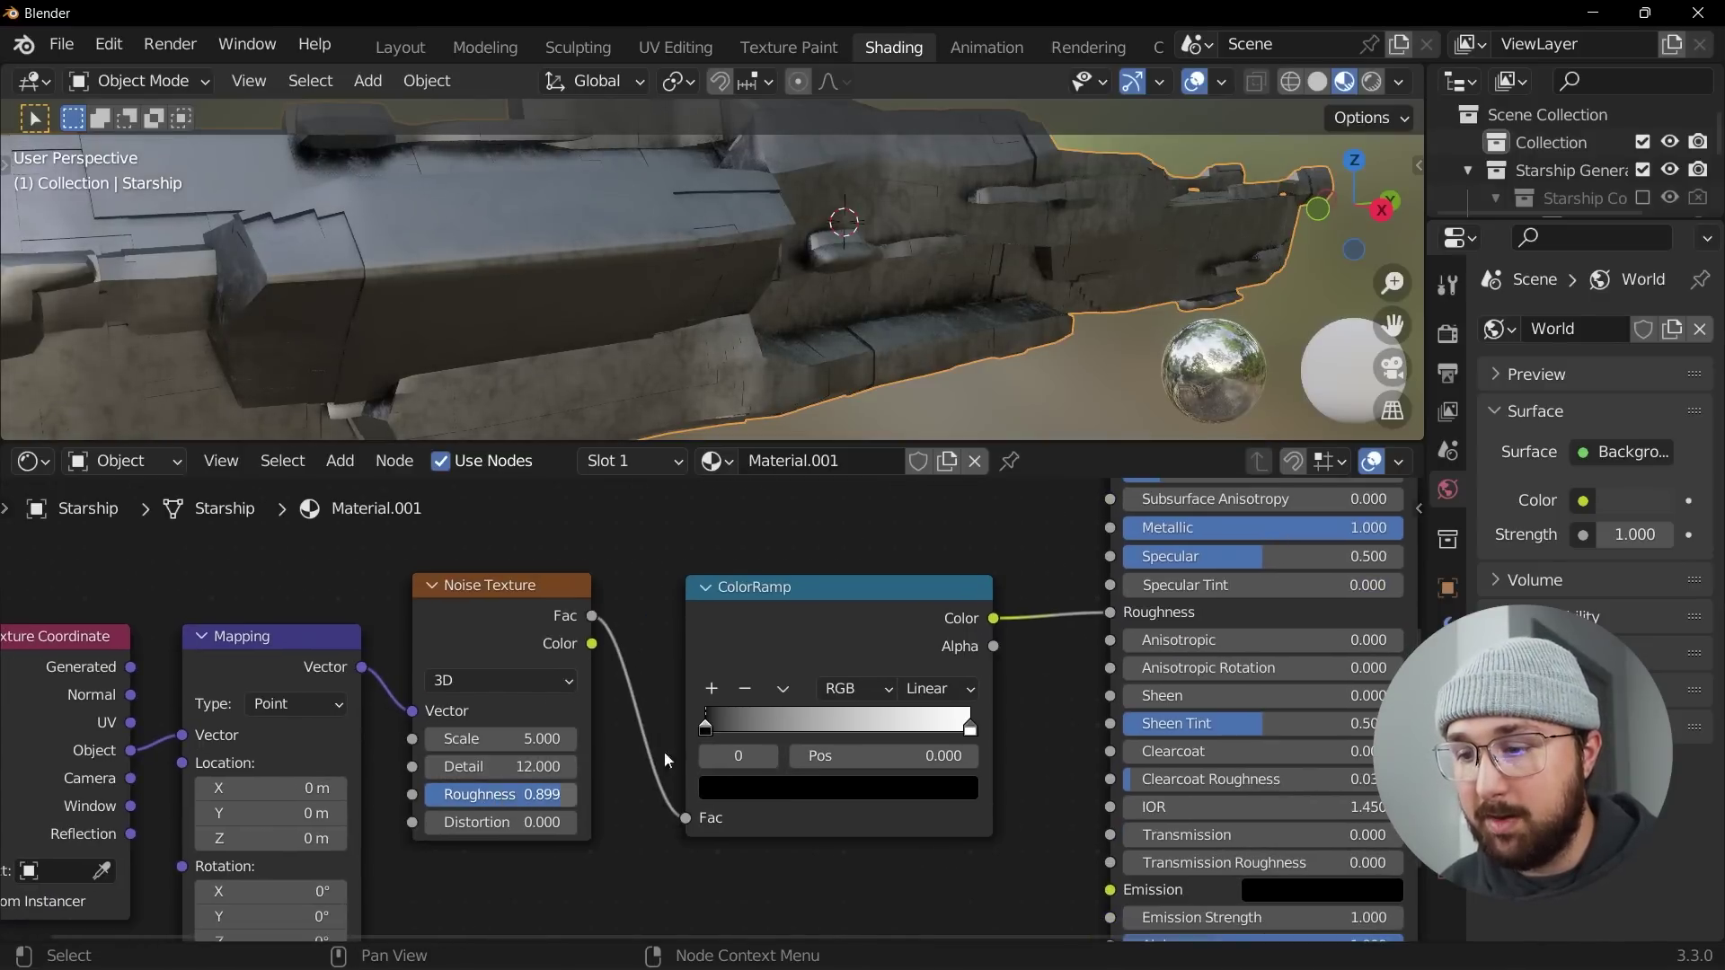
- Move the ColorRamp's black stop to 0.258 and its white stop inward, and lighten the black stop to light gray
{"action": "left_click_drag", "start_coordinate": [724, 730], "coordinate": [792, 727]}
{"action": "left_click_drag", "start_coordinate": [941, 728], "coordinate": [859, 732]}
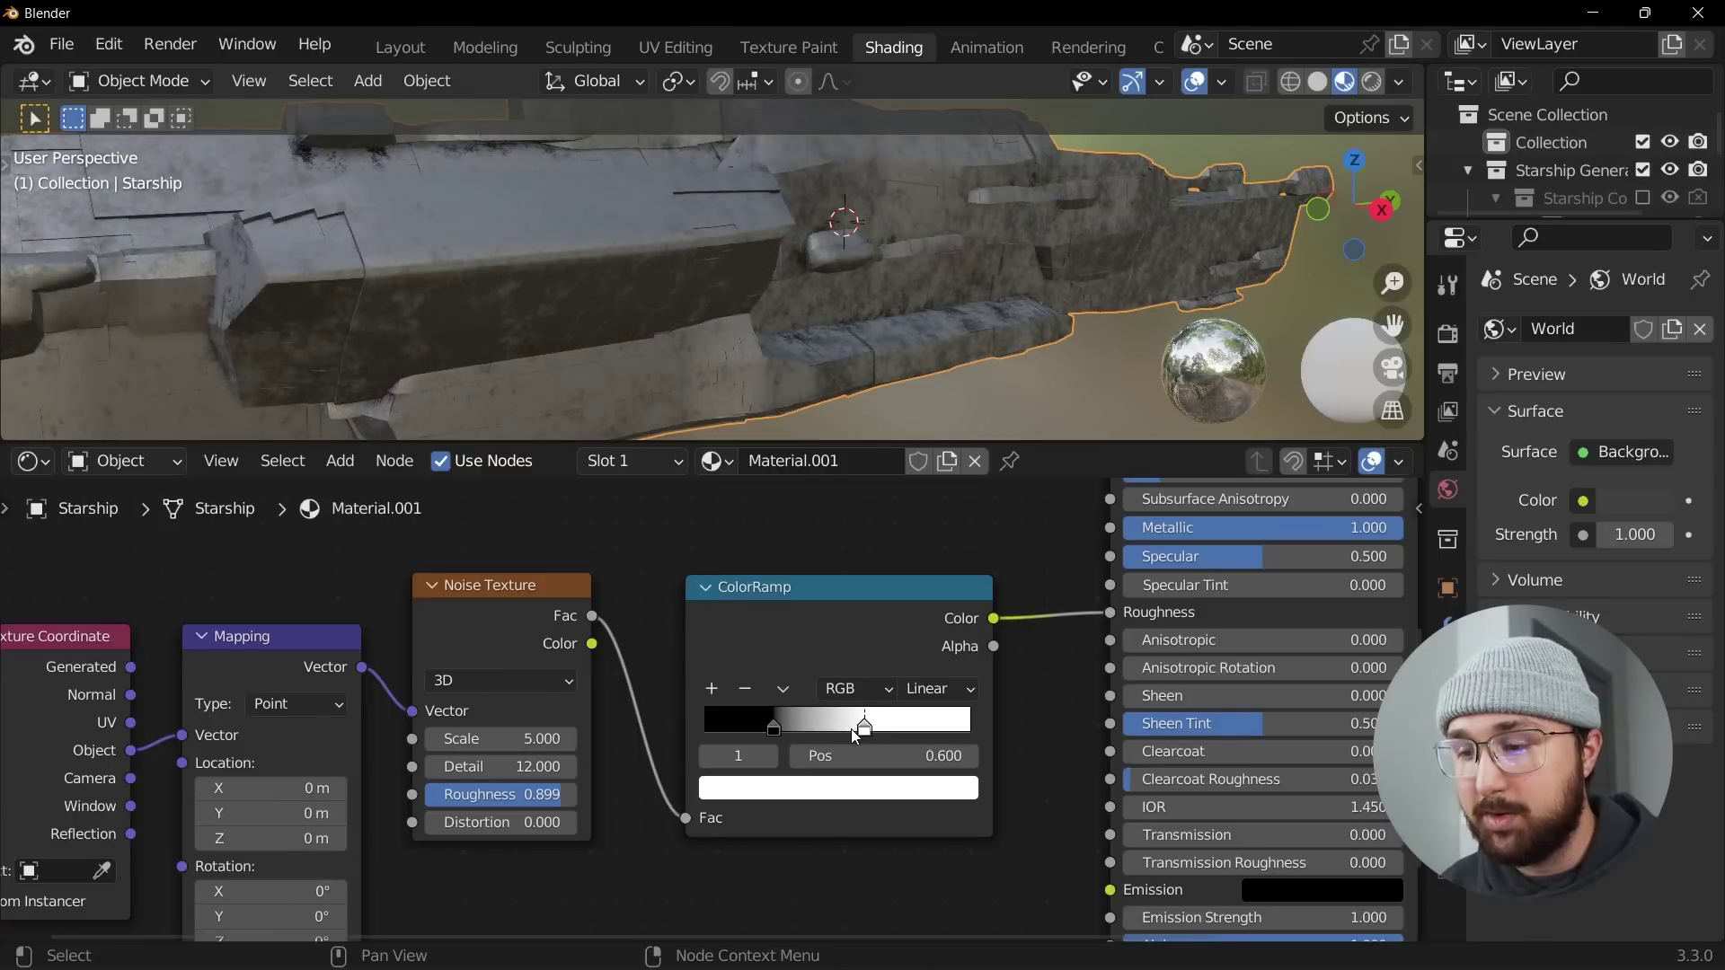
{"action": "left_click", "coordinate": [775, 727]}
{"action": "left_click", "coordinate": [827, 788]}
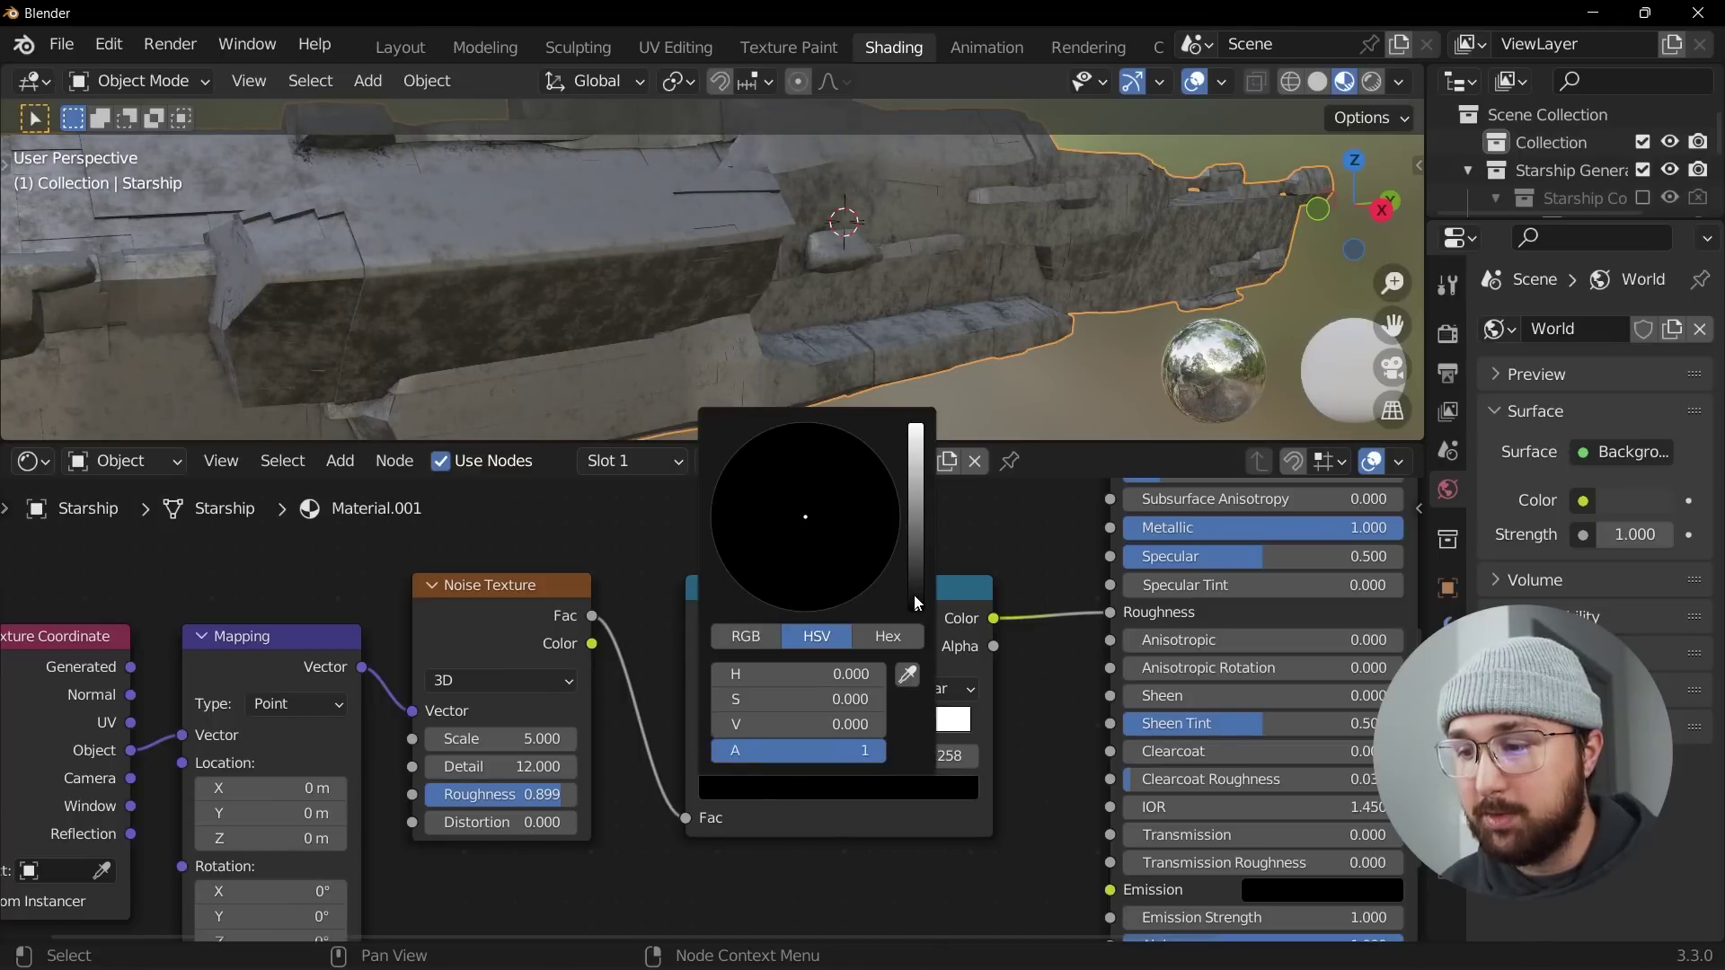
{"action": "left_click_drag", "start_coordinate": [913, 595], "coordinate": [914, 539]}
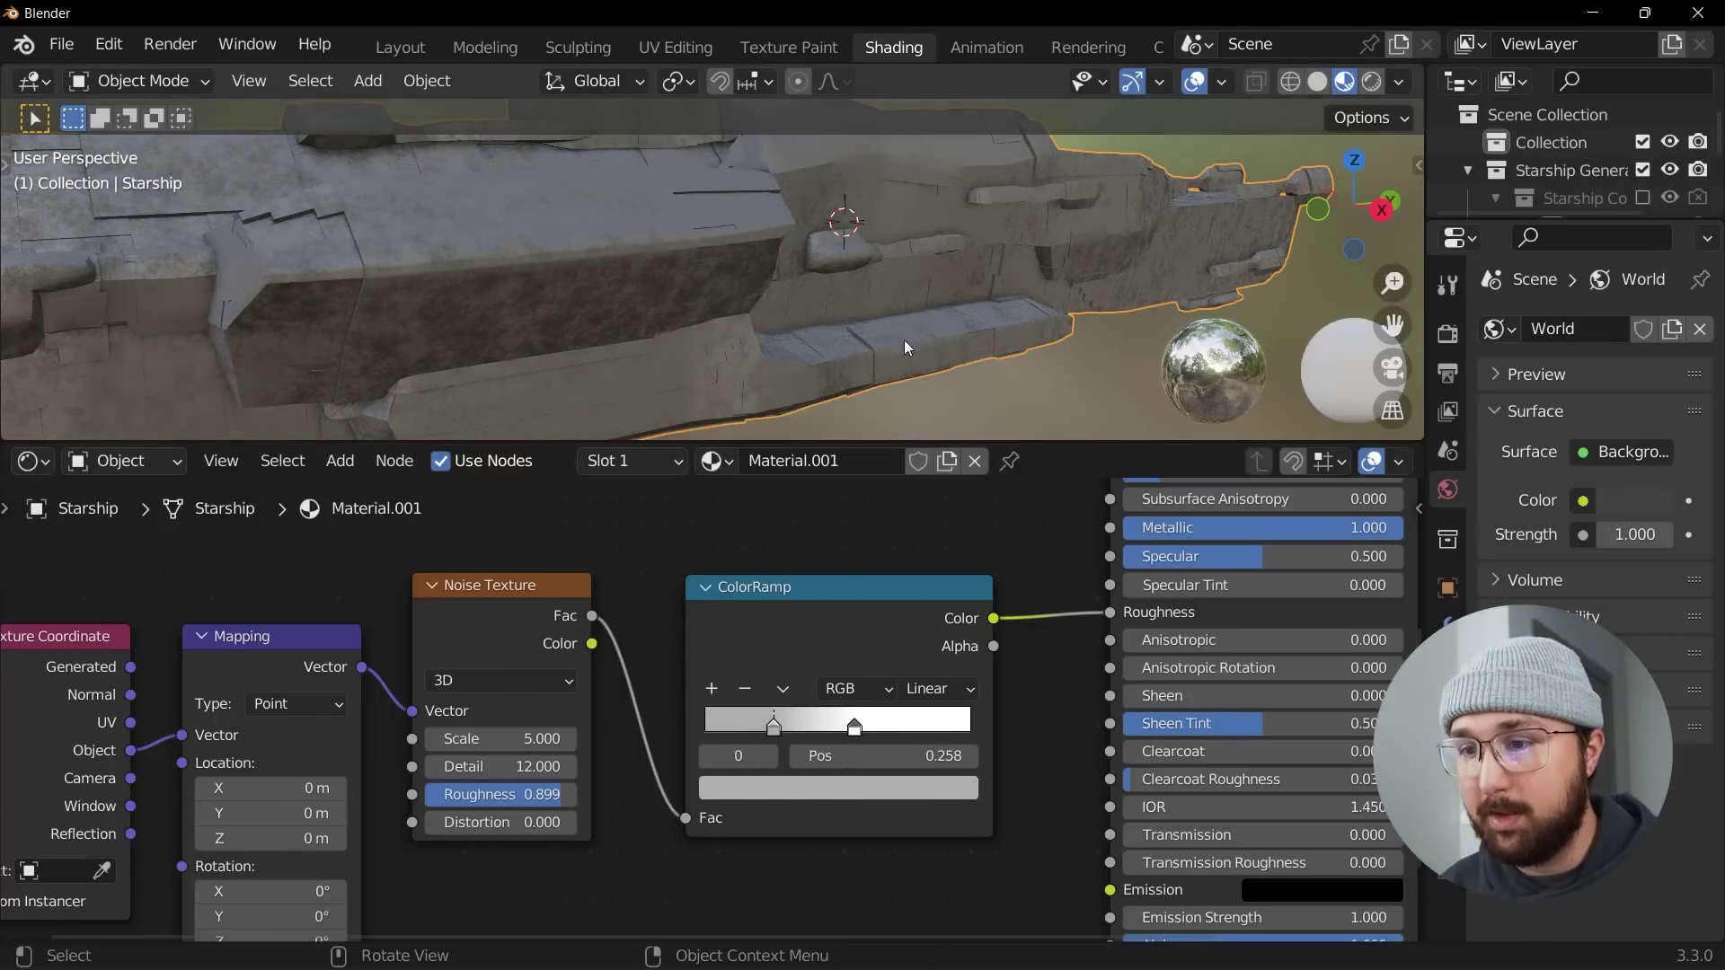
- Set the Noise Texture's Scale to 2.590 to enlarge the roughness pattern on the hull
{"action": "scroll", "coordinate": [884, 342], "scroll_direction": "down", "scroll_amount": 4}
{"action": "middle_click_drag", "start_coordinate": [884, 342], "coordinate": [644, 342]}
{"action": "scroll", "coordinate": [645, 341], "scroll_direction": "up", "scroll_amount": 5}
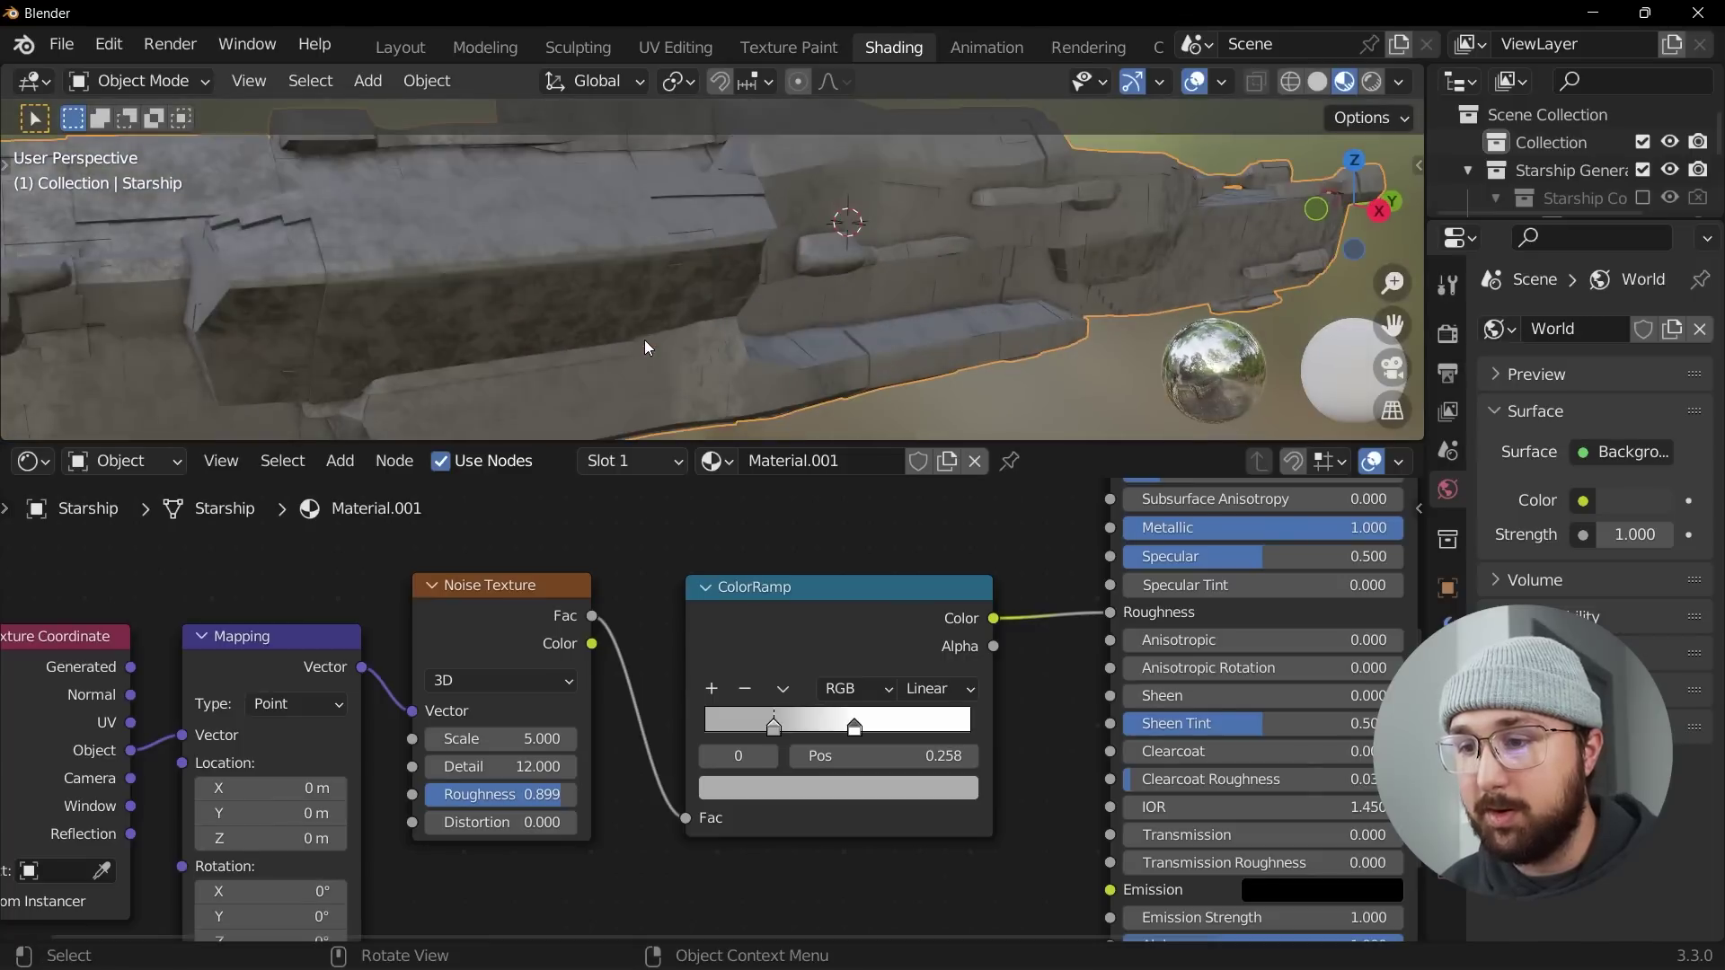
{"action": "left_click_drag", "start_coordinate": [503, 739], "coordinate": [449, 738]}
{"action": "scroll", "coordinate": [822, 622], "scroll_direction": "down", "scroll_amount": 3}
- Move the Texture Coordinate, Mapping, Noise Texture and ColorRamp nodes together higher up beside the Principled BSDF
{"action": "key", "text": "shift+a"}
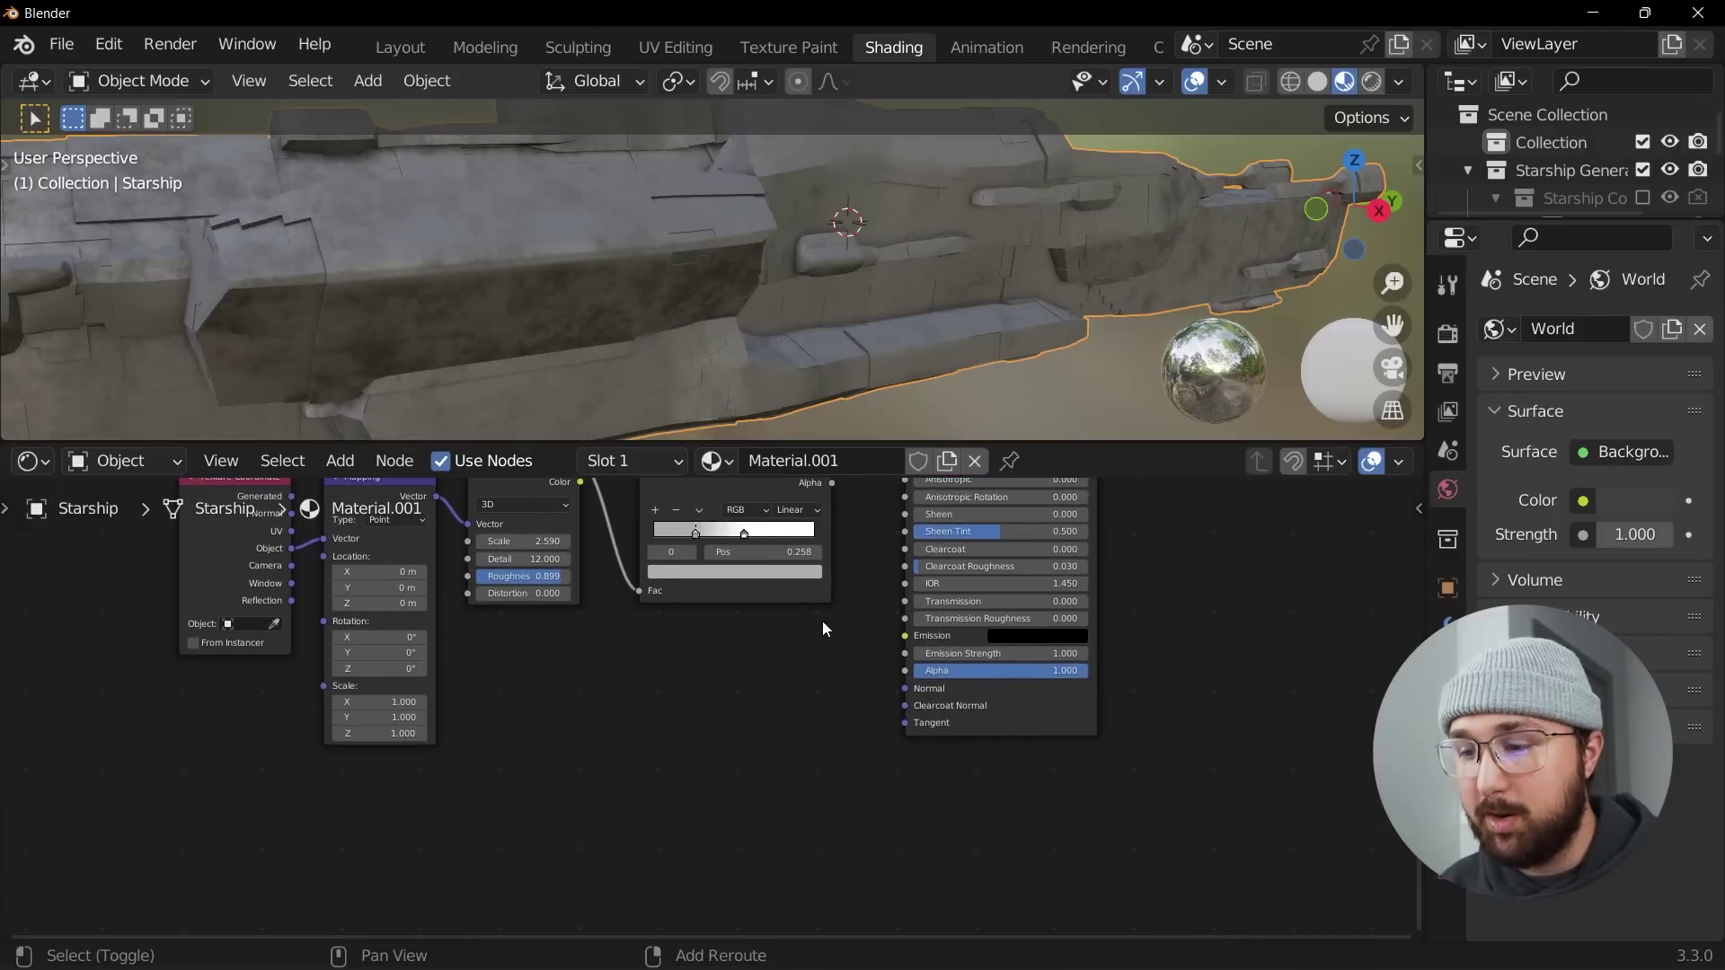
{"action": "middle_click_drag", "start_coordinate": [480, 692], "coordinate": [477, 760]}
{"action": "scroll", "coordinate": [431, 746], "scroll_direction": "down", "scroll_amount": 3}
{"action": "left_click_drag", "start_coordinate": [237, 626], "coordinate": [767, 668]}
{"action": "key", "text": "g"}
{"action": "left_click", "coordinate": [774, 622]}
{"action": "scroll", "coordinate": [782, 665], "scroll_direction": "up", "scroll_amount": 5}
{"action": "middle_click_drag", "start_coordinate": [806, 662], "coordinate": [731, 693]}
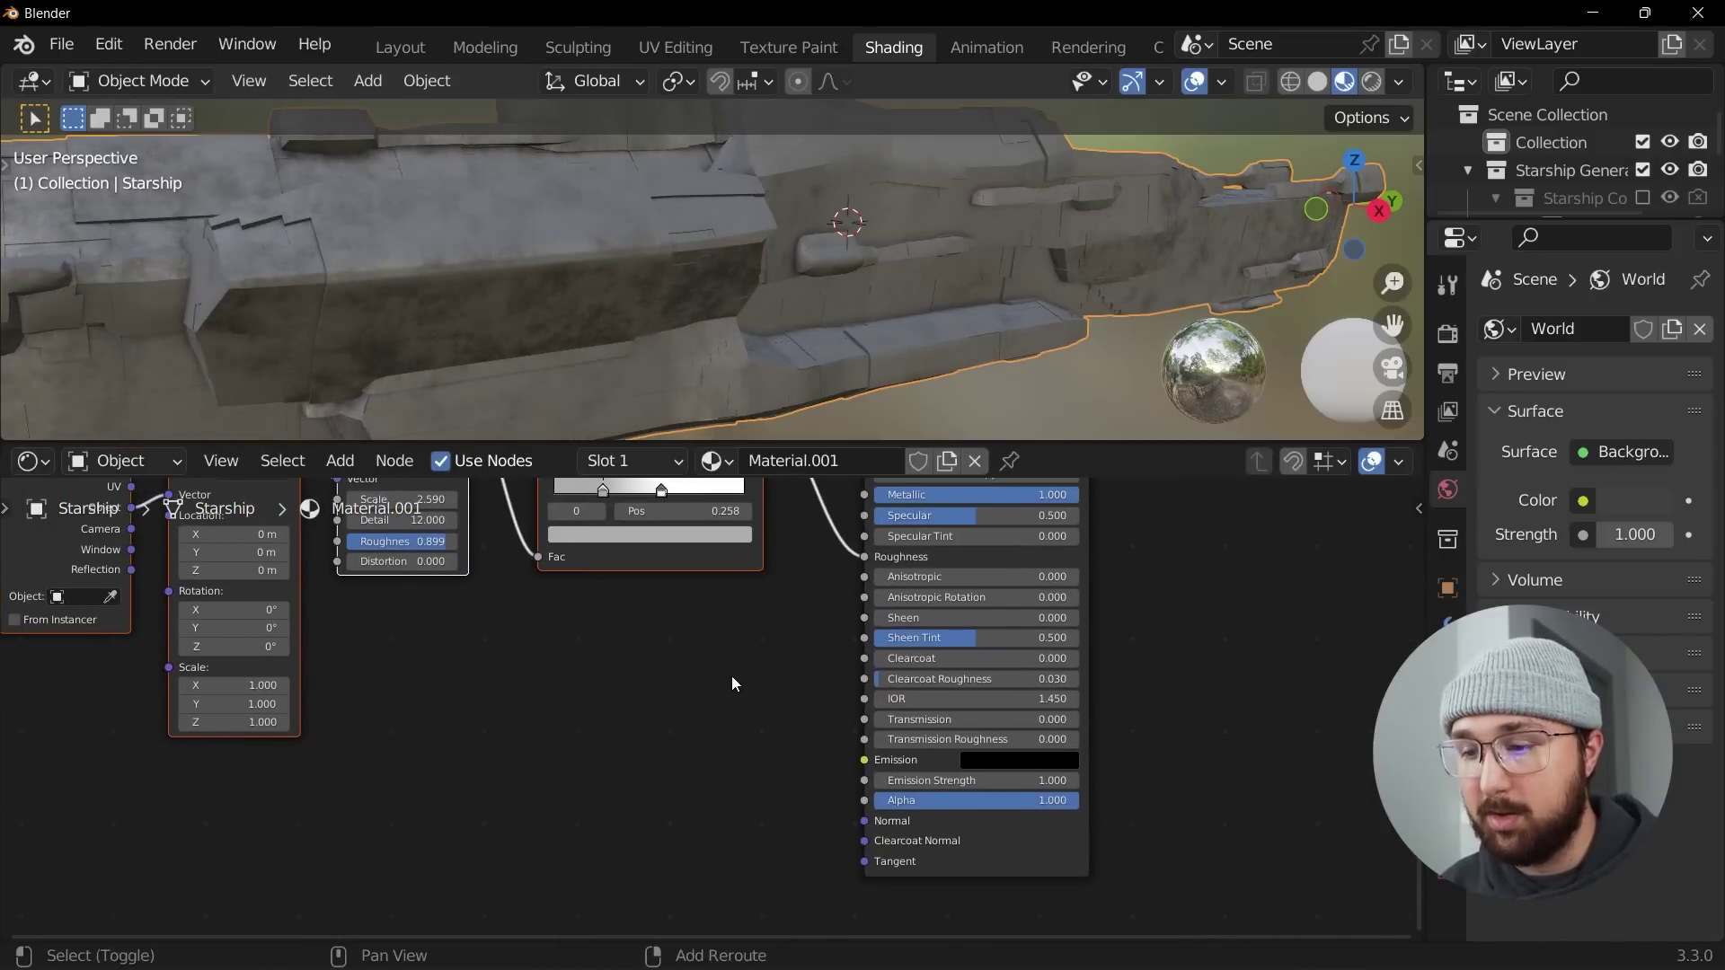
- Add a Bump node beside the Principled BSDF and connect its Normal output to the shader's Normal input
{"action": "key", "text": "shift+a"}
{"action": "type", "text": "bum"}
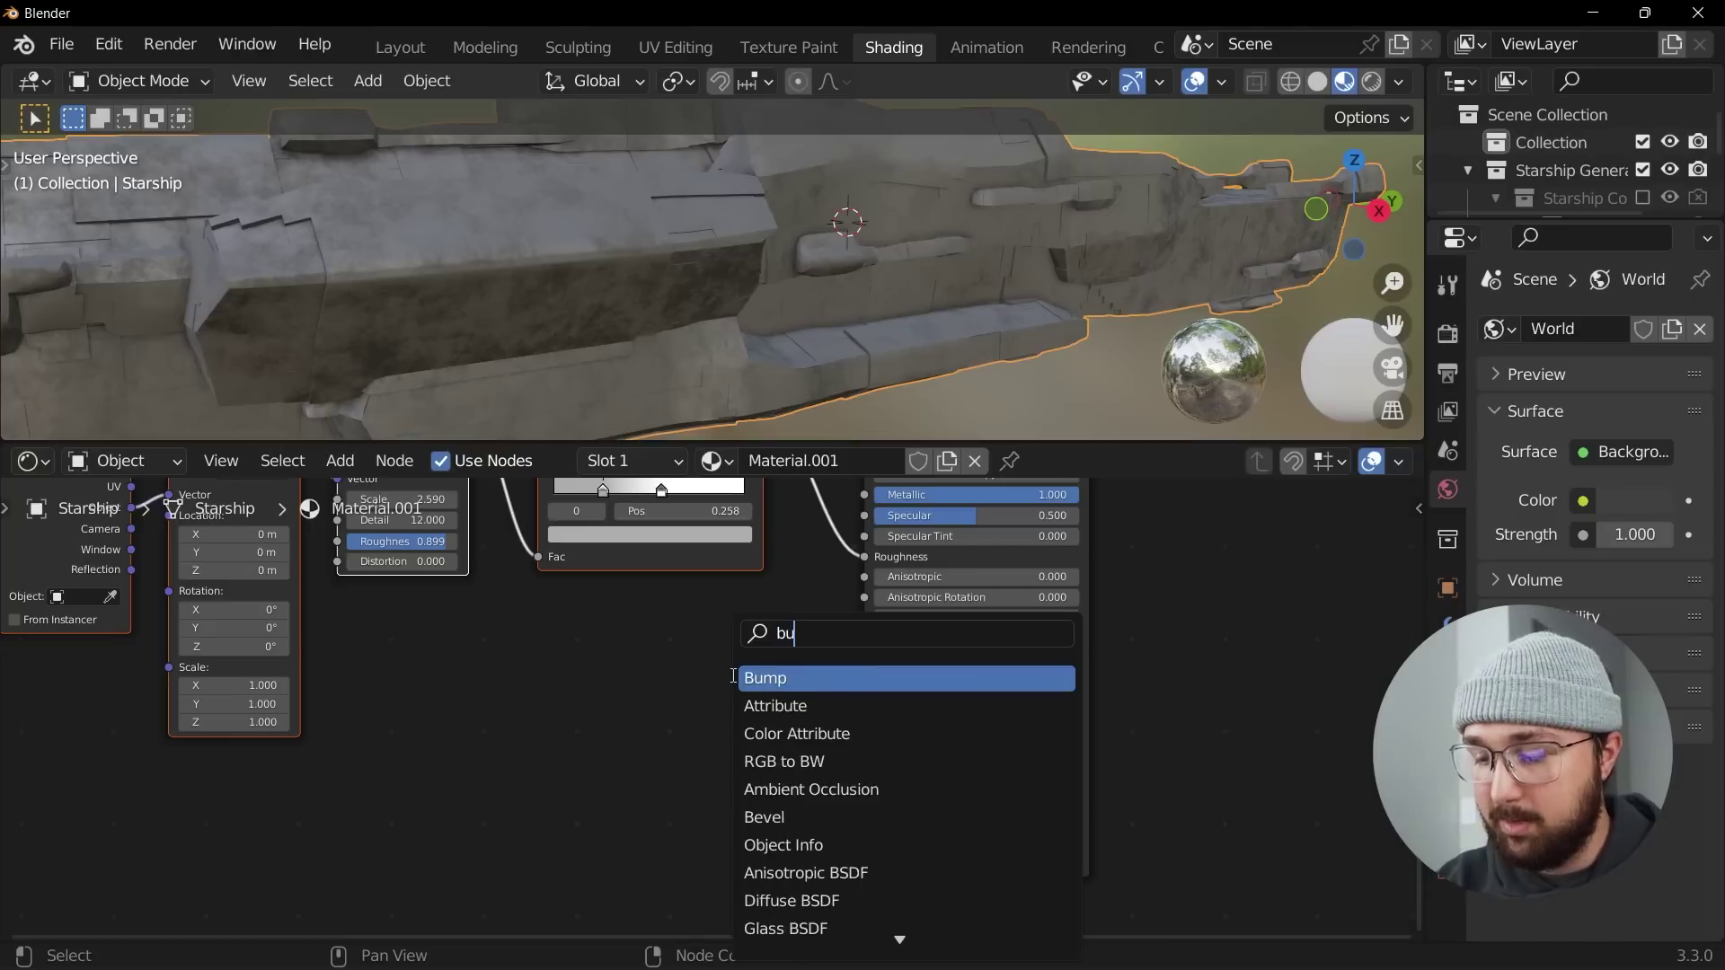
{"action": "left_click", "coordinate": [831, 680]}
{"action": "left_click", "coordinate": [773, 762]}
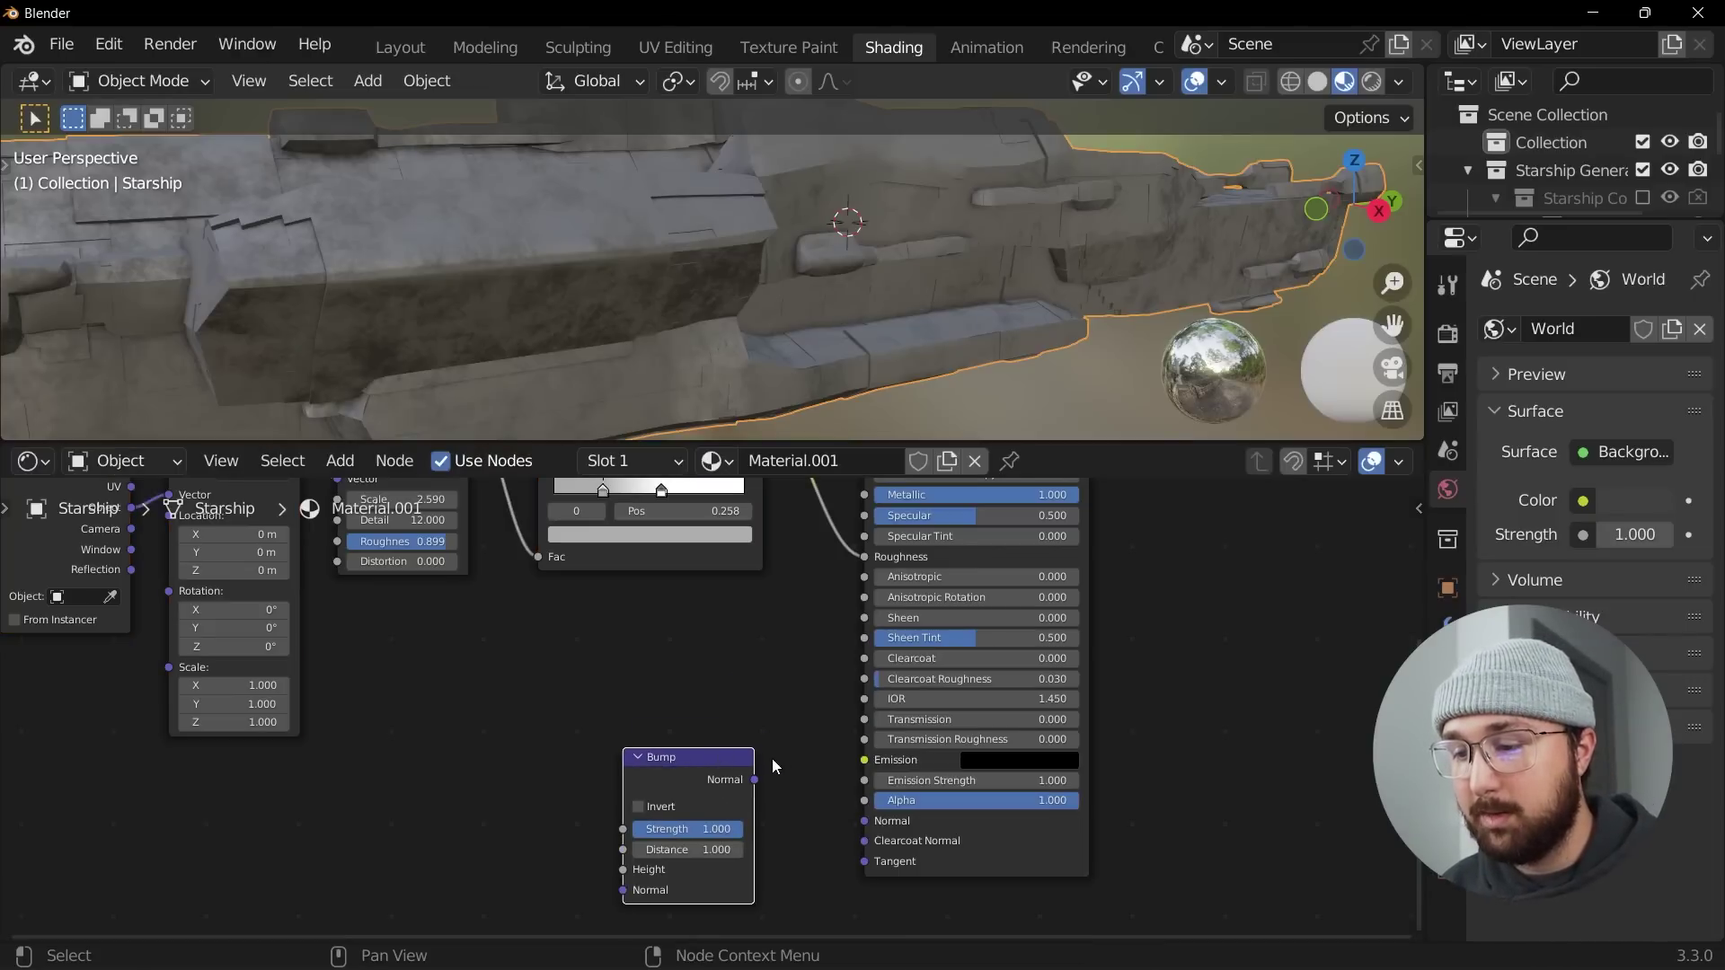
{"action": "left_click_drag", "start_coordinate": [754, 779], "coordinate": [864, 820]}
- Add a Voronoi Texture node and place it in front of the Bump node
{"action": "middle_click_drag", "start_coordinate": [815, 714], "coordinate": [1024, 697]}
{"action": "middle_click_drag", "start_coordinate": [768, 764], "coordinate": [655, 959]}
{"action": "scroll", "coordinate": [719, 587], "scroll_direction": "down", "scroll_amount": 3}
{"action": "scroll", "coordinate": [727, 828], "scroll_direction": "up", "scroll_amount": 2}
{"action": "key", "text": "shift+a"}
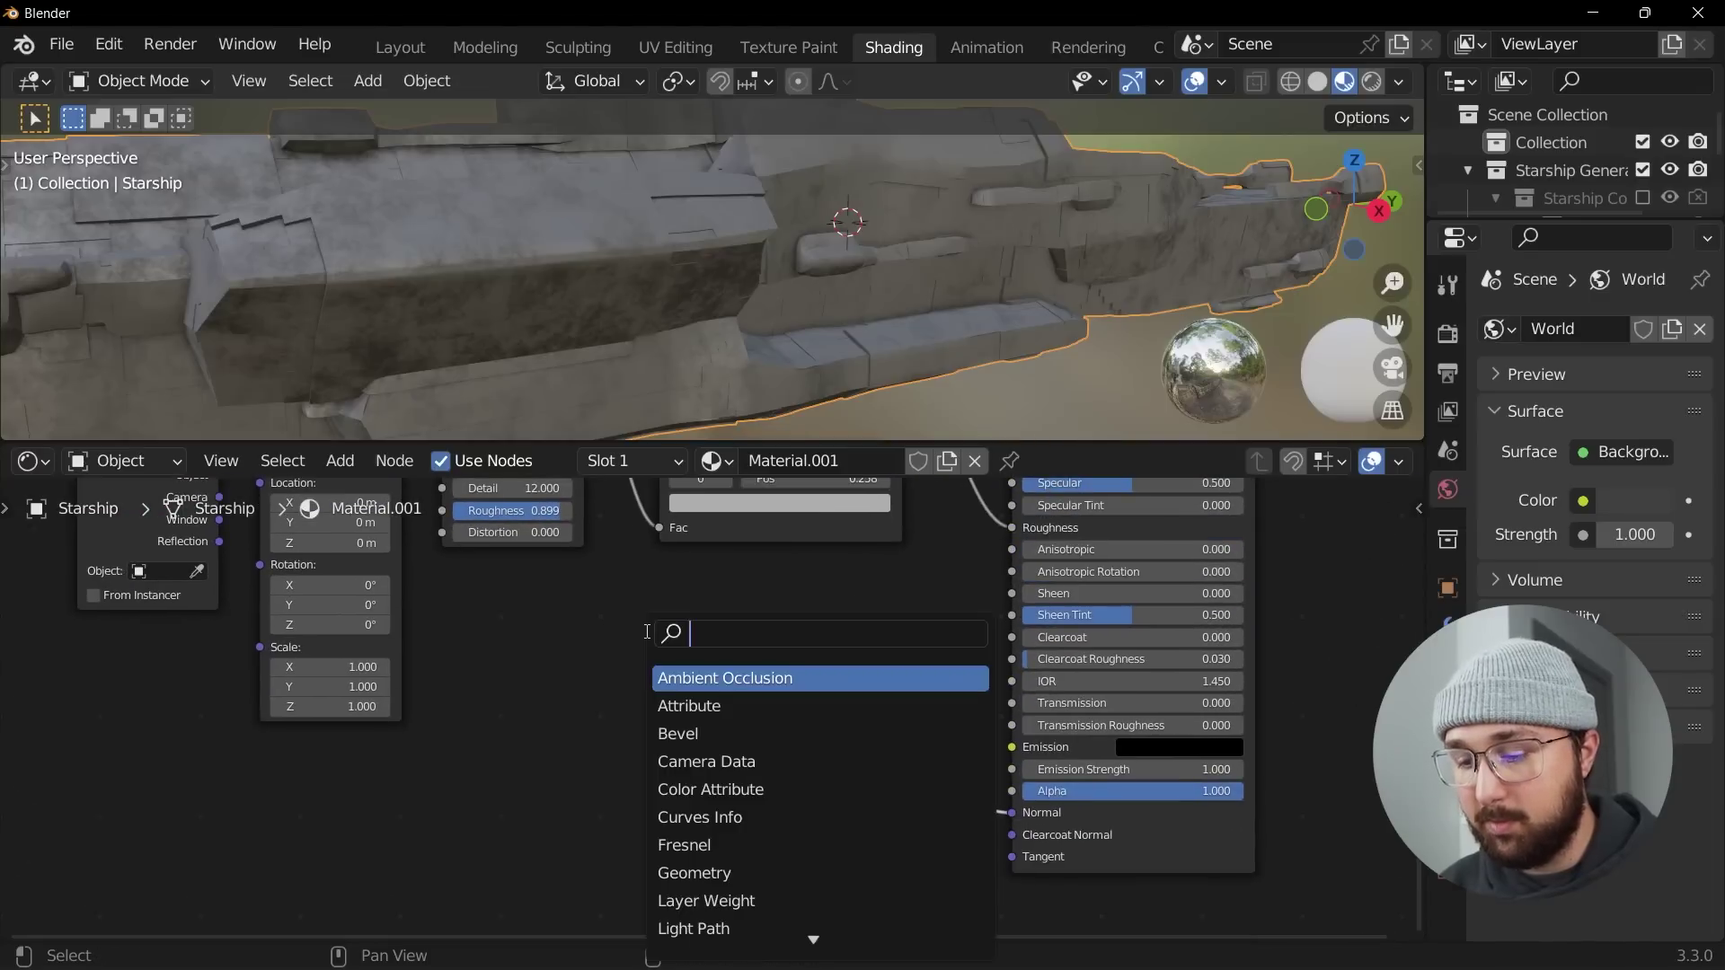
{"action": "type", "text": "vor"}
{"action": "key", "text": "Return"}
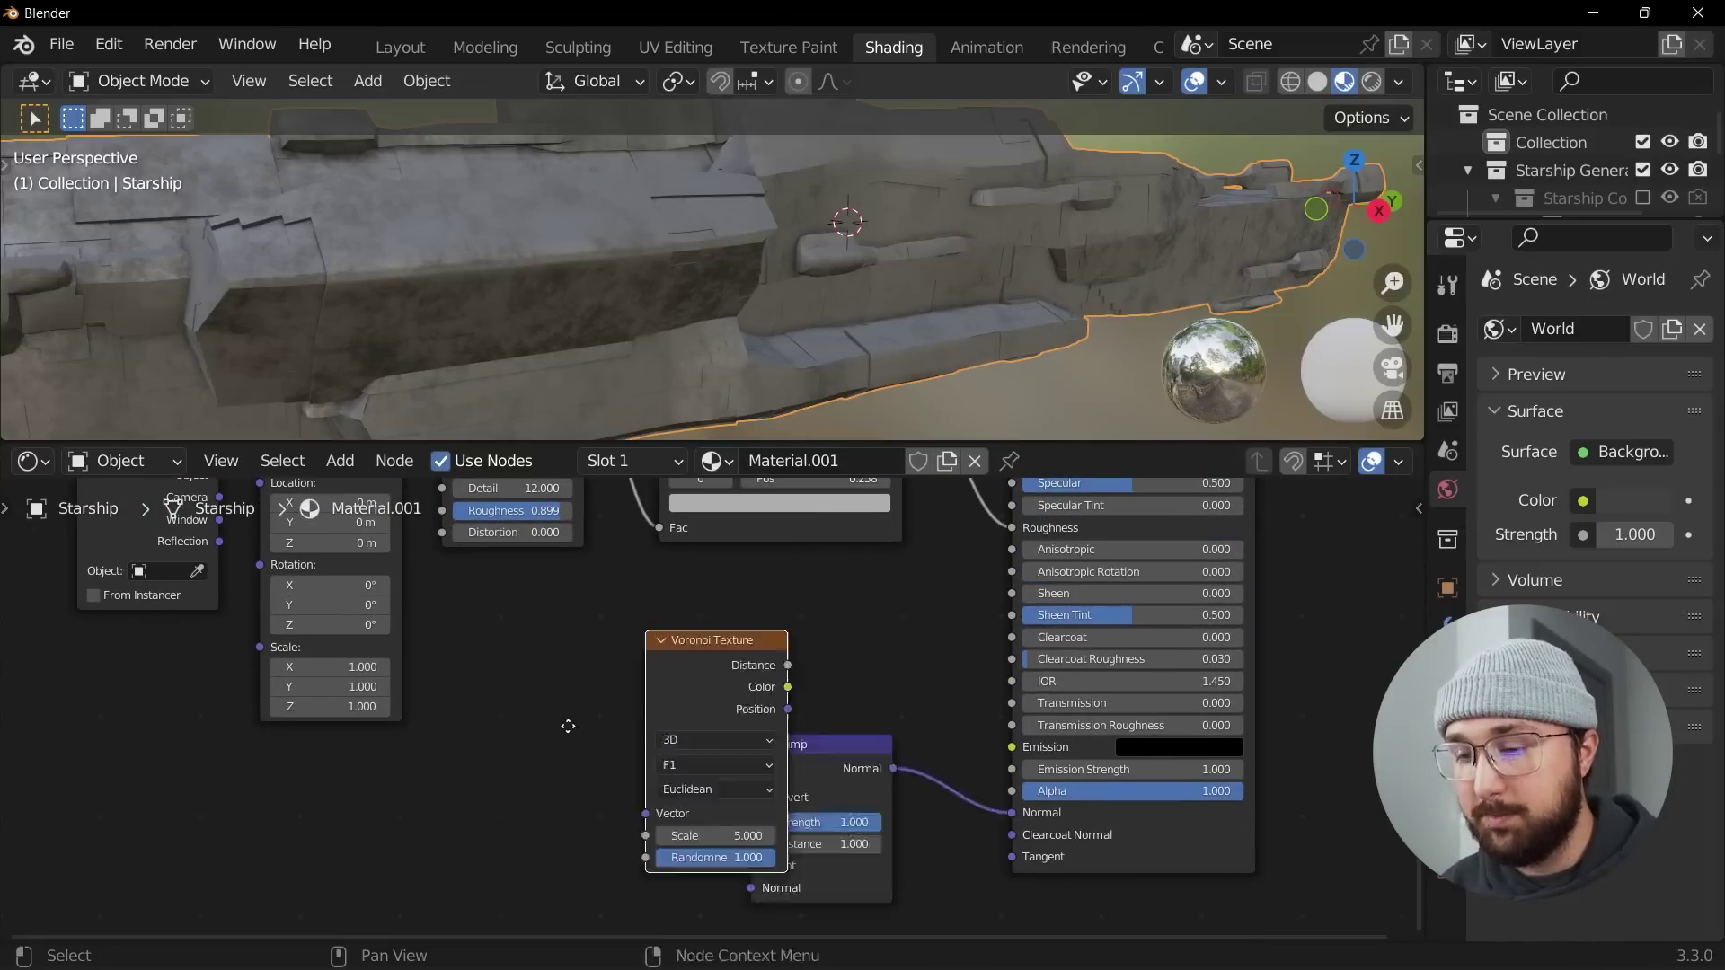
{"action": "left_click", "coordinate": [550, 759]}
- Connect the Mapping node's Vector to the Voronoi Texture's Vector, and the Voronoi Color output to the Bump node's Height
{"action": "scroll", "coordinate": [467, 737], "scroll_direction": "down", "scroll_amount": 2}
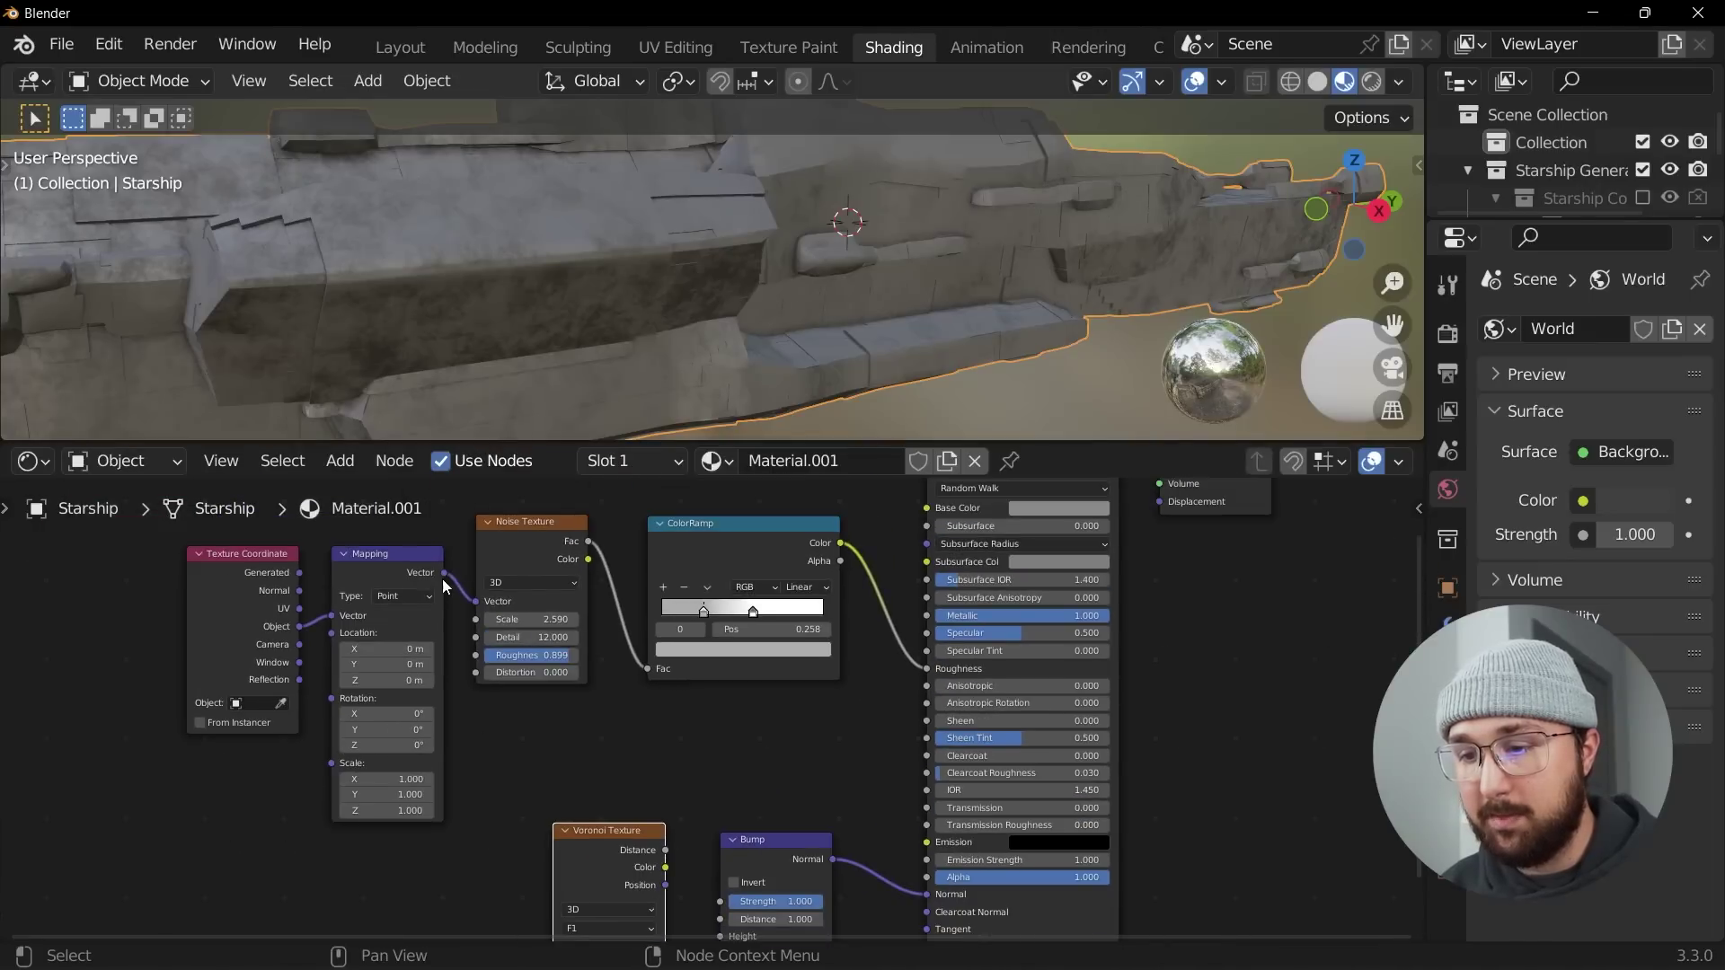
{"action": "left_click_drag", "start_coordinate": [443, 574], "coordinate": [566, 818]}
{"action": "left_click", "coordinate": [338, 664]}
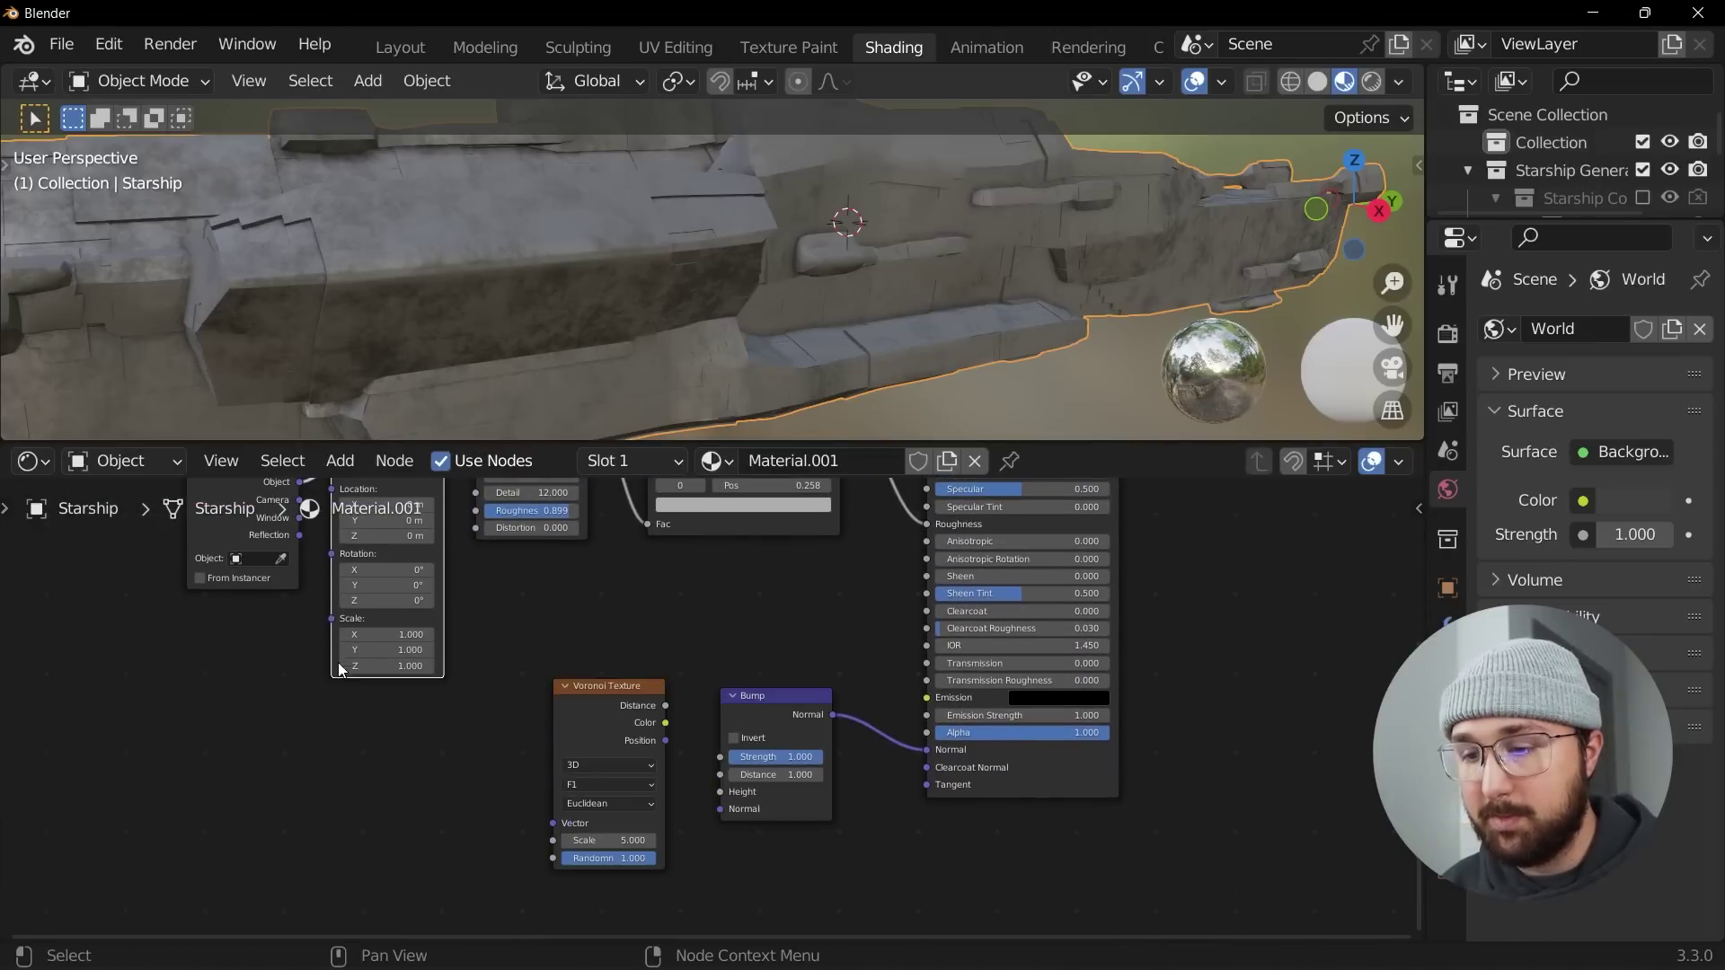
{"action": "scroll", "coordinate": [481, 697], "scroll_direction": "down", "scroll_amount": 3}
{"action": "left_click_drag", "start_coordinate": [461, 543], "coordinate": [555, 855]}
{"action": "scroll", "coordinate": [674, 806], "scroll_direction": "up", "scroll_amount": 4}
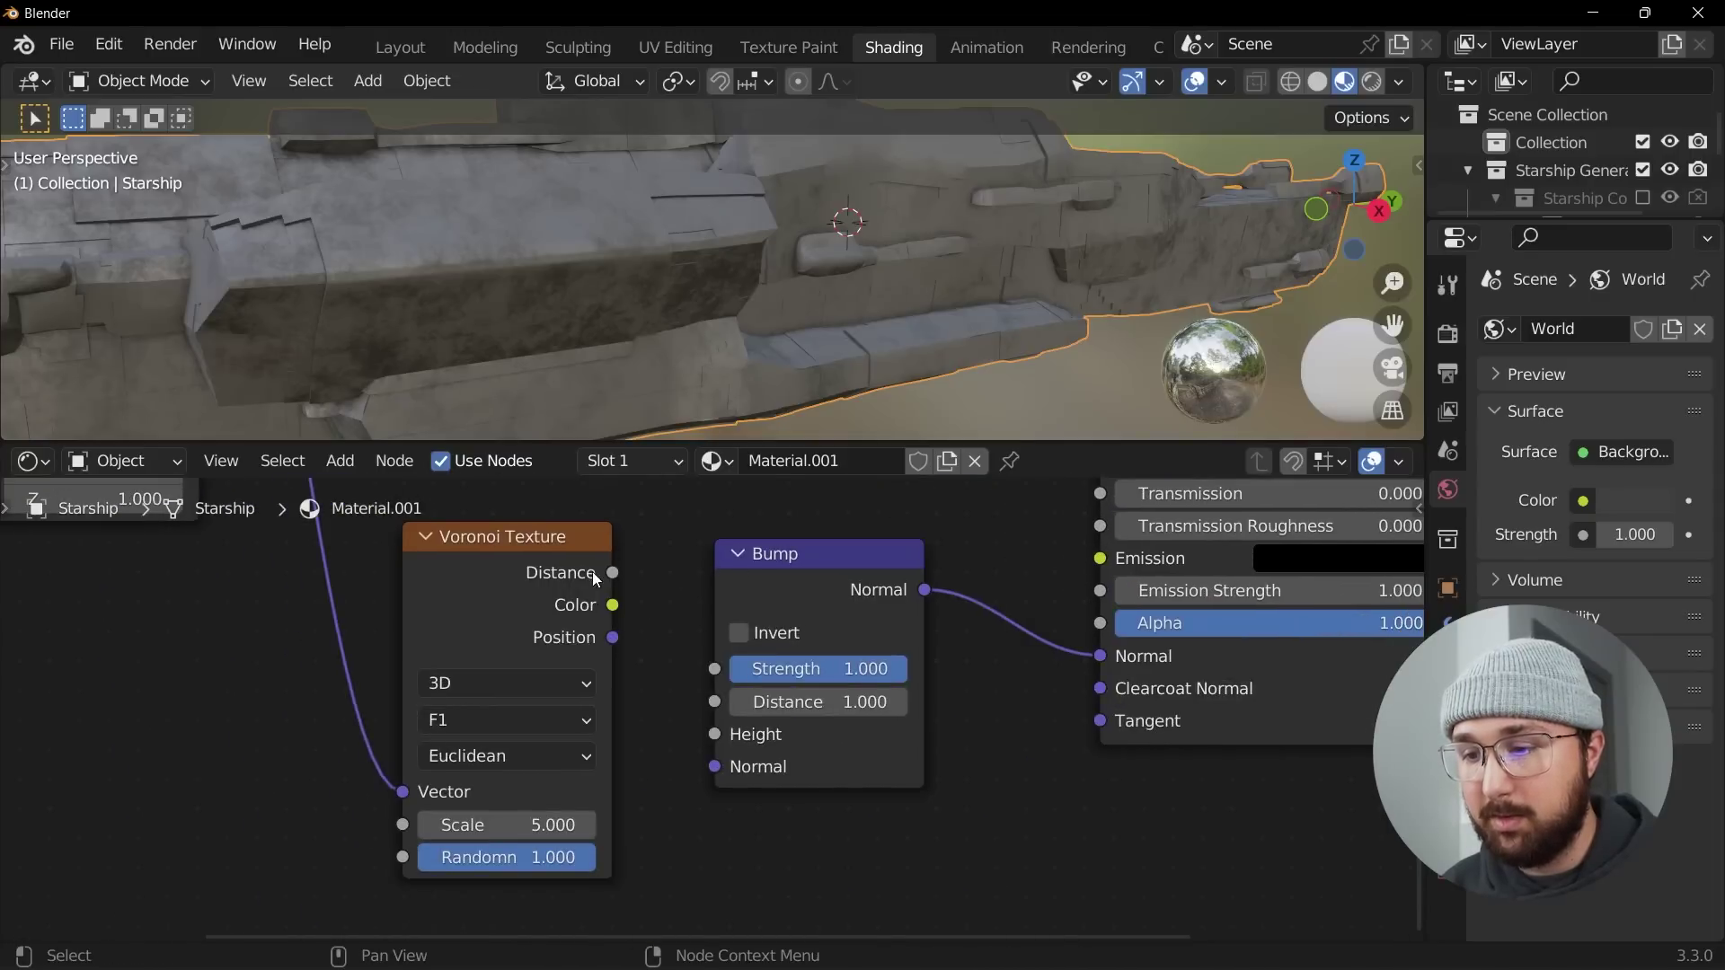
{"action": "left_click_drag", "start_coordinate": [611, 603], "coordinate": [714, 734]}
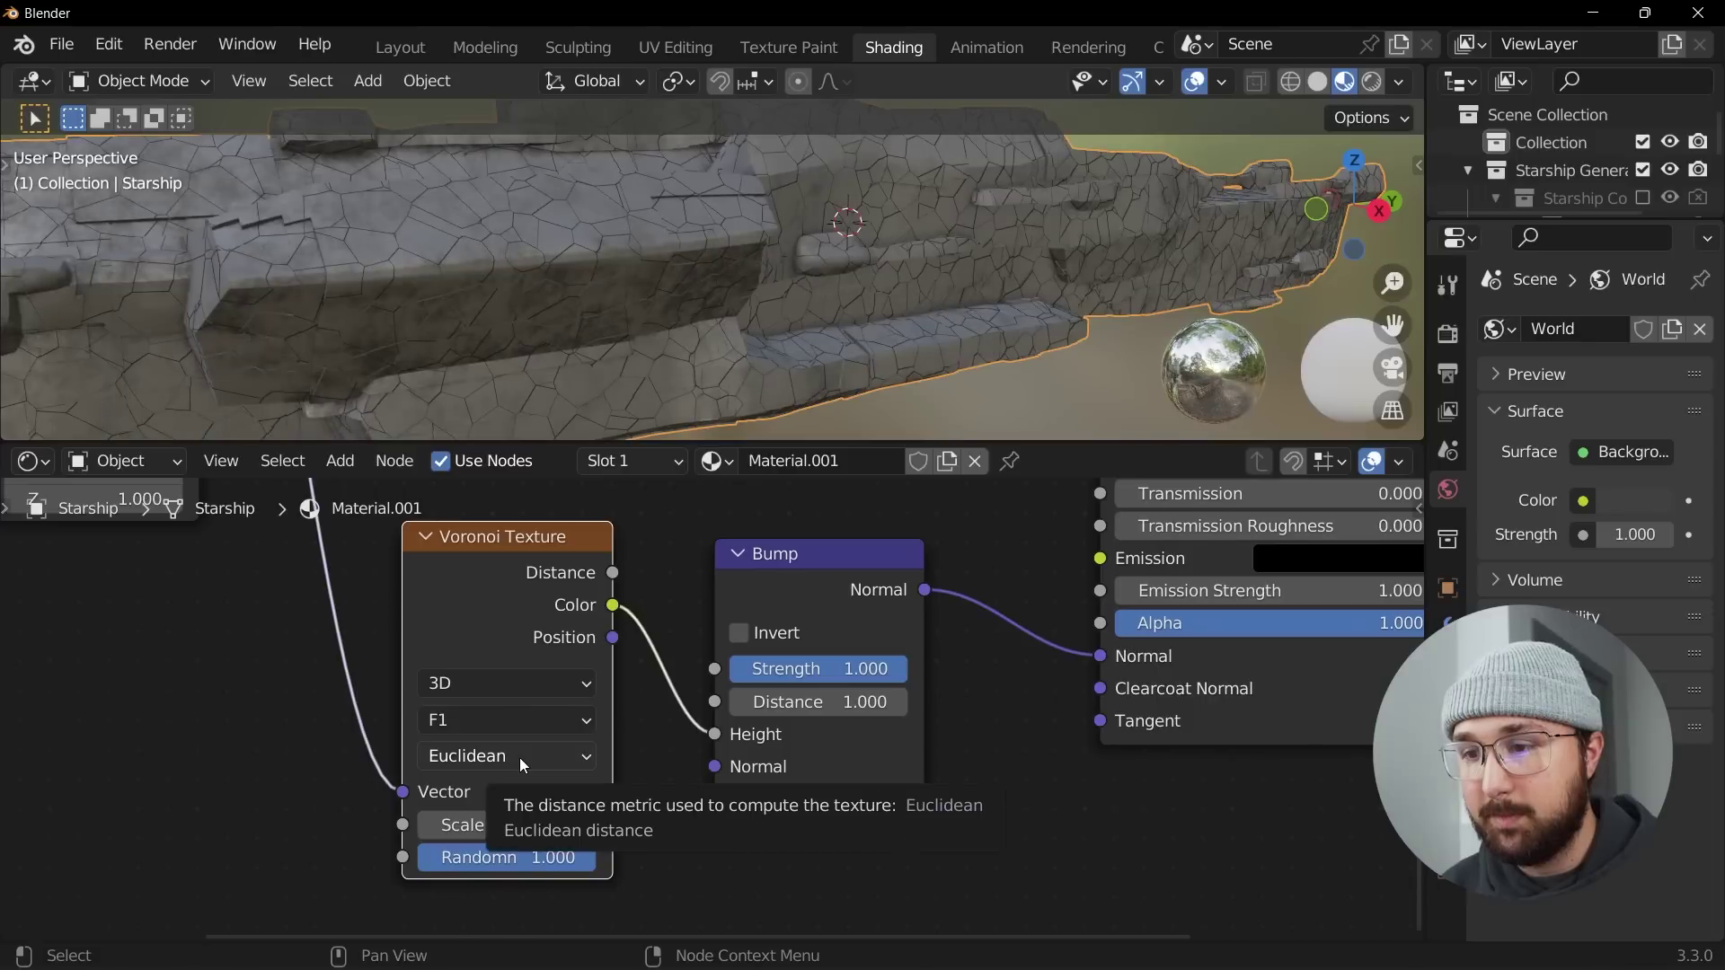
- Set the Voronoi Texture's distance metric to Chebychev and its Scale to 1.000 for large panel lines on the hull
{"action": "left_click", "coordinate": [521, 757]}
{"action": "left_click", "coordinate": [487, 853]}
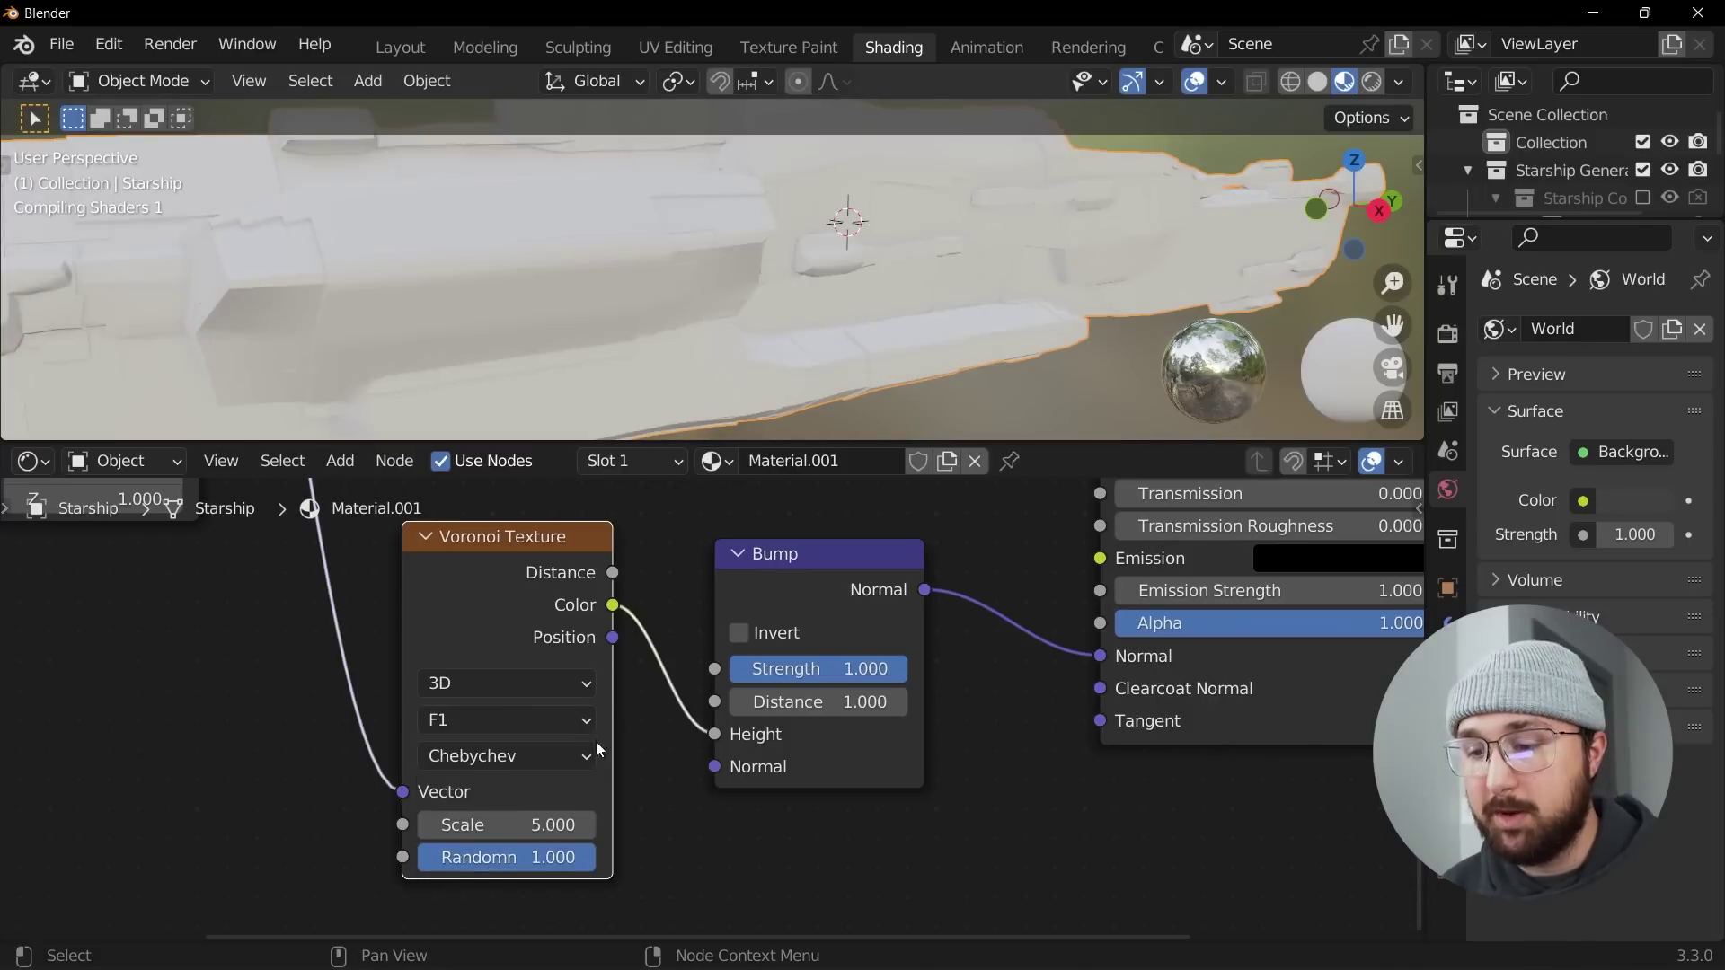
{"action": "mouse_move", "coordinate": [539, 824]}
{"action": "left_mouse_down"}
{"action": "mouse_move", "coordinate": [450, 824]}
{"action": "mouse_move", "coordinate": [552, 824]}
{"action": "left_mouse_up"}
{"action": "middle_click_drag", "start_coordinate": [839, 325], "coordinate": [830, 283]}
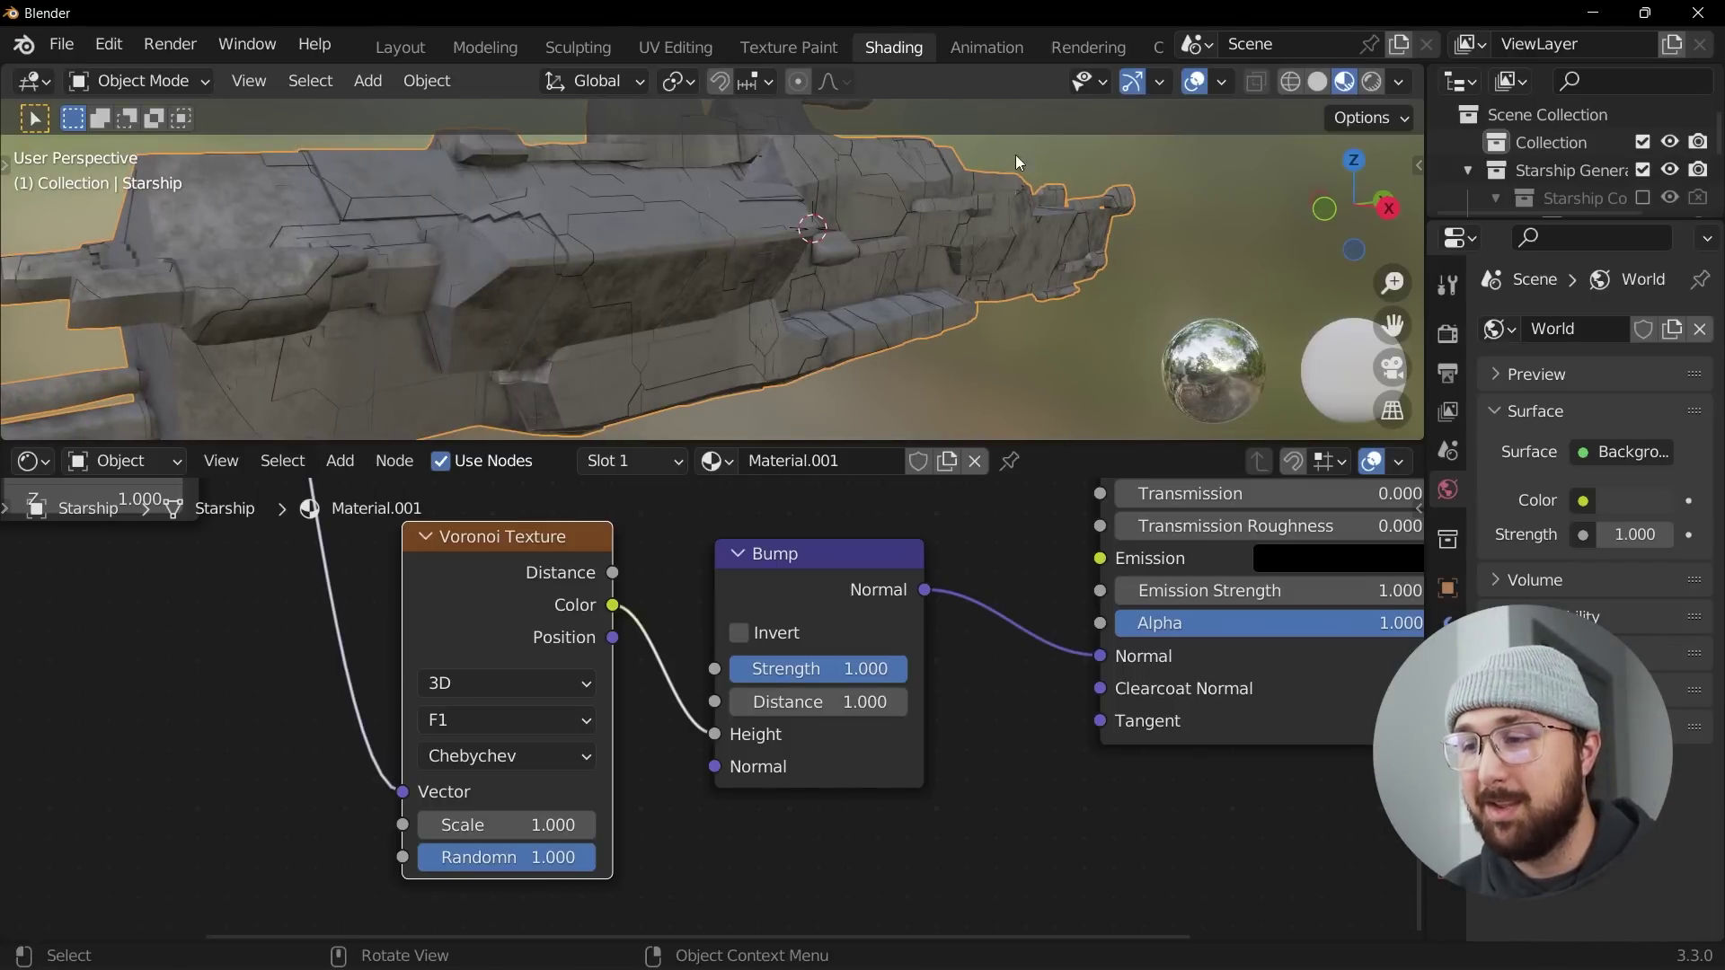
{"action": "middle_click_drag", "start_coordinate": [994, 325], "coordinate": [861, 316]}
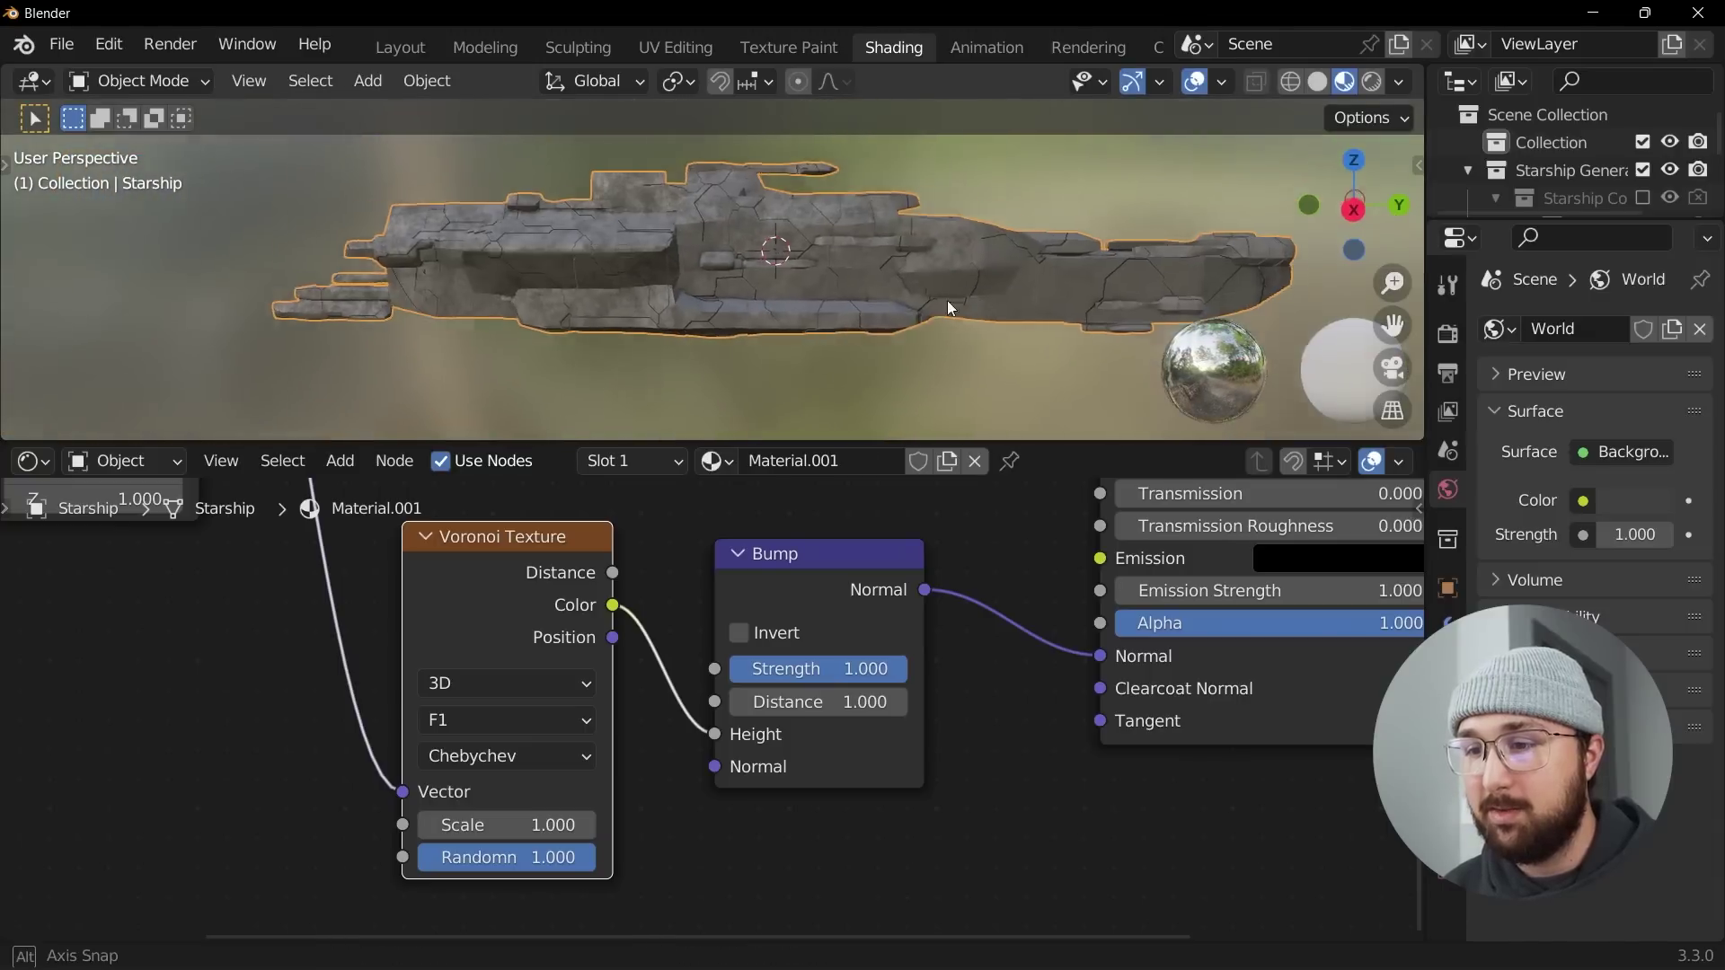
{"action": "middle_click_drag", "start_coordinate": [921, 303], "coordinate": [897, 309]}
- Move the Voronoi Texture and Bump nodes lower to free up space in front of the shader's Emission input
{"action": "scroll", "coordinate": [912, 562], "scroll_direction": "down", "scroll_amount": 5}
{"action": "middle_click_drag", "start_coordinate": [803, 583], "coordinate": [776, 730]}
{"action": "left_click_drag", "start_coordinate": [776, 730], "coordinate": [557, 869]}
{"action": "middle_click_drag", "start_coordinate": [690, 738], "coordinate": [672, 860]}
{"action": "key", "text": "h"}
{"action": "key", "text": "h"}
{"action": "key", "text": "g"}
{"action": "left_click", "coordinate": [751, 827]}
{"action": "middle_click_drag", "start_coordinate": [748, 776], "coordinate": [749, 627]}
{"action": "scroll", "coordinate": [743, 709], "scroll_direction": "up", "scroll_amount": 1}
{"action": "key", "text": "g"}
{"action": "left_click", "coordinate": [541, 822]}
- Add a second ColorRamp node and place it above the Bump node, in front of the Principled BSDF
{"action": "key", "text": "shift+a"}
{"action": "left_click", "coordinate": [640, 633]}
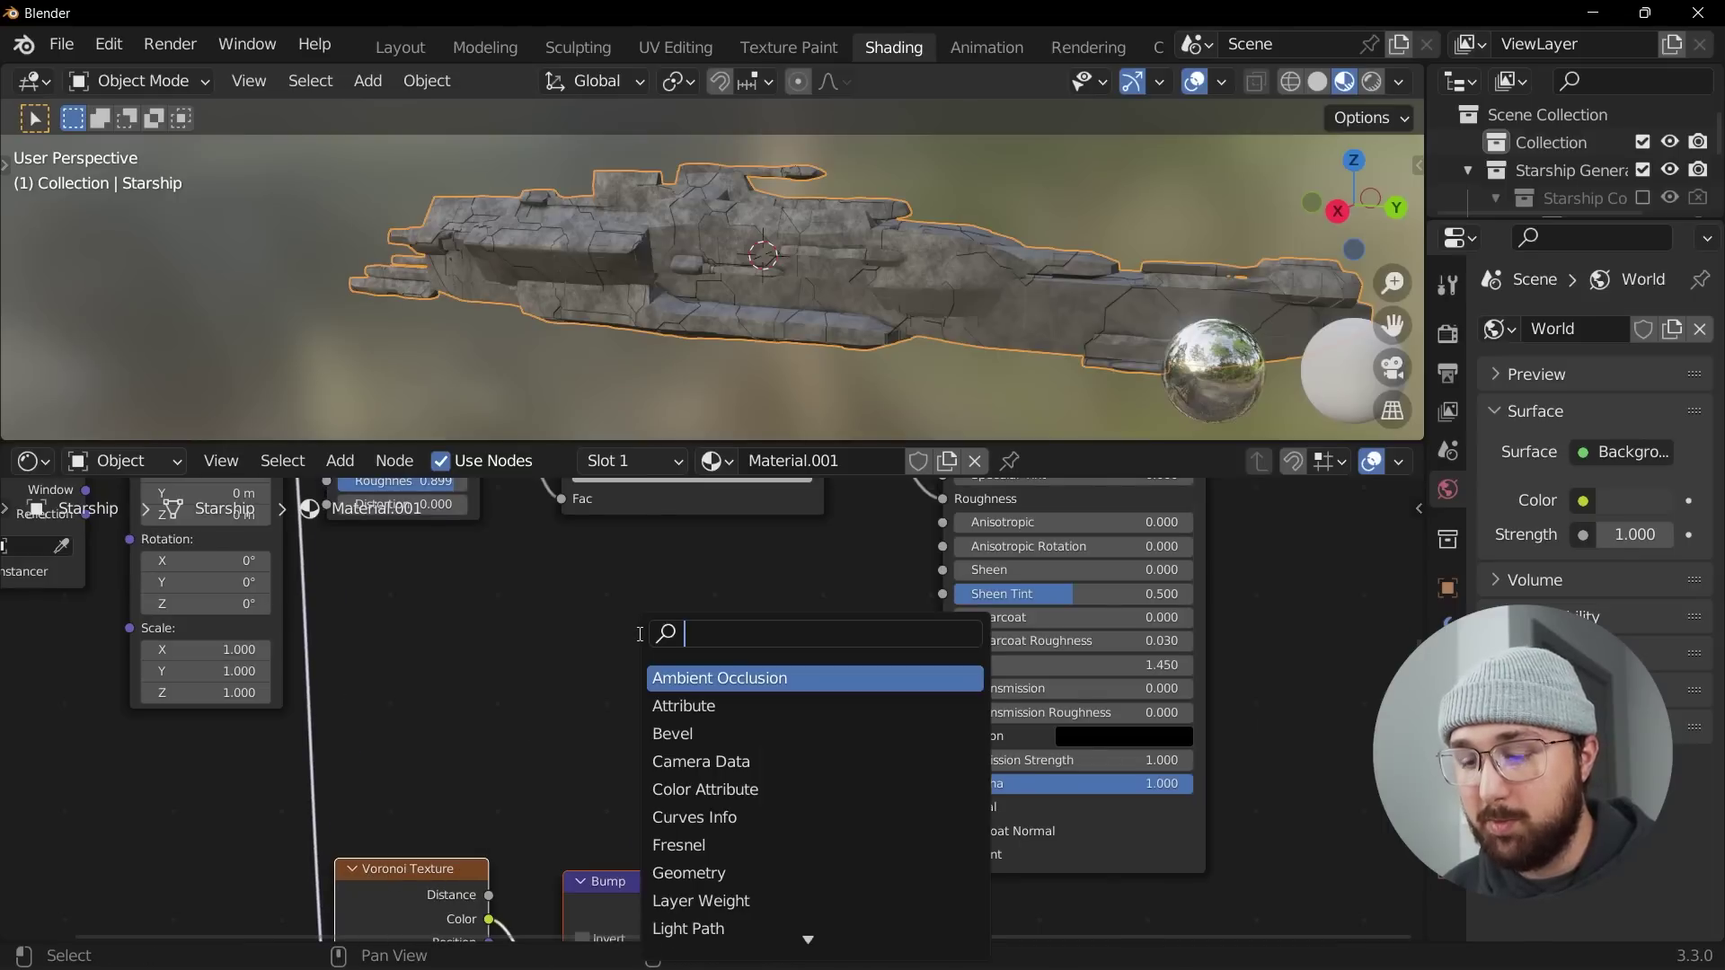
{"action": "type", "text": "col"}
{"action": "key", "text": "Return"}
{"action": "left_click", "coordinate": [660, 613]}
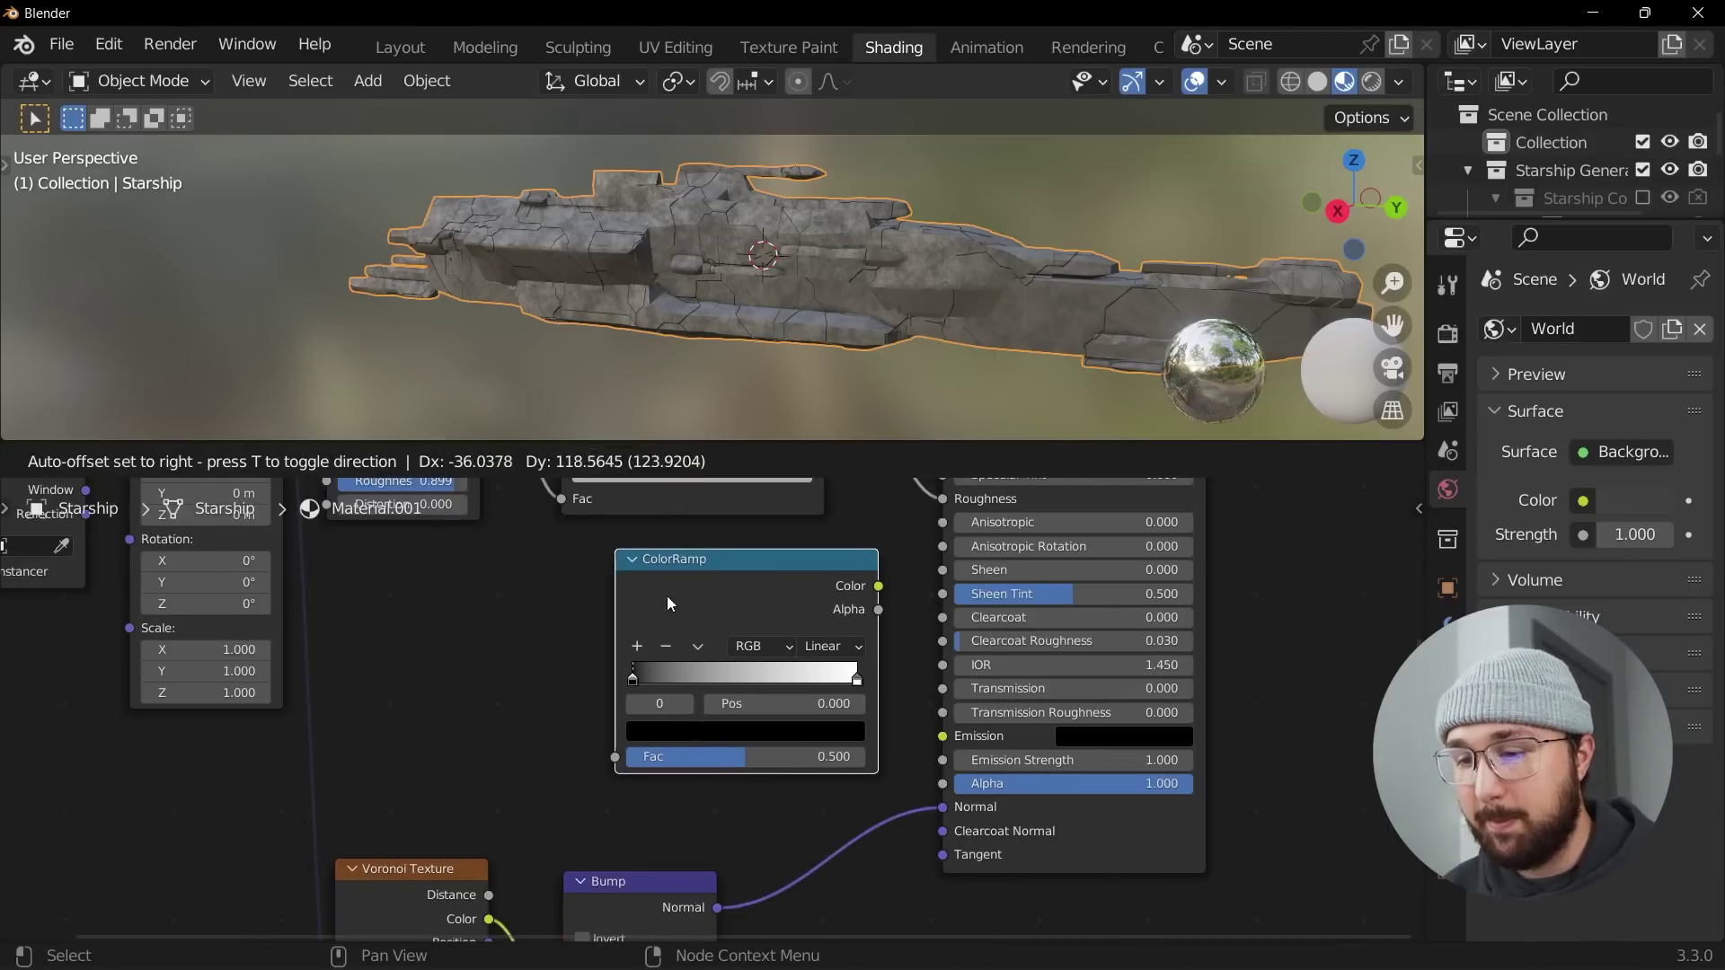
- Duplicate the Voronoi Texture with its Vector link kept, feed its Color into the new ColorRamp's Fac, and connect the ramp's Color to Emission
{"action": "left_click", "coordinate": [425, 869]}
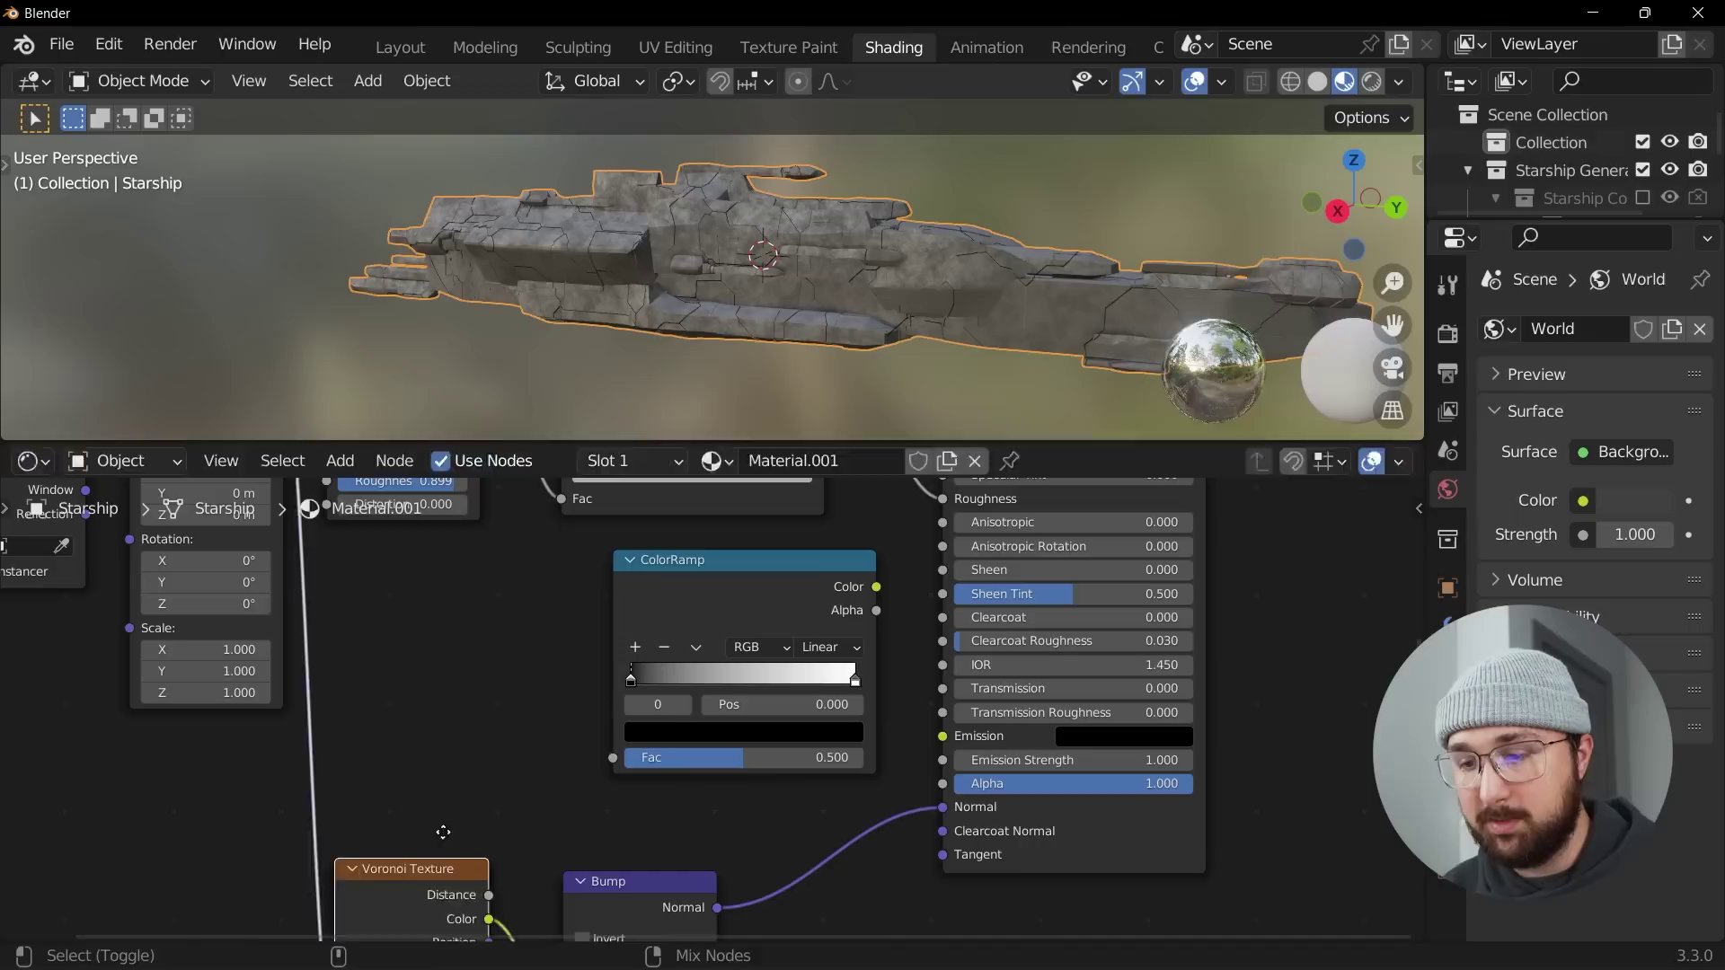
{"action": "key", "text": "shift+d"}
{"action": "left_click", "coordinate": [488, 563]}
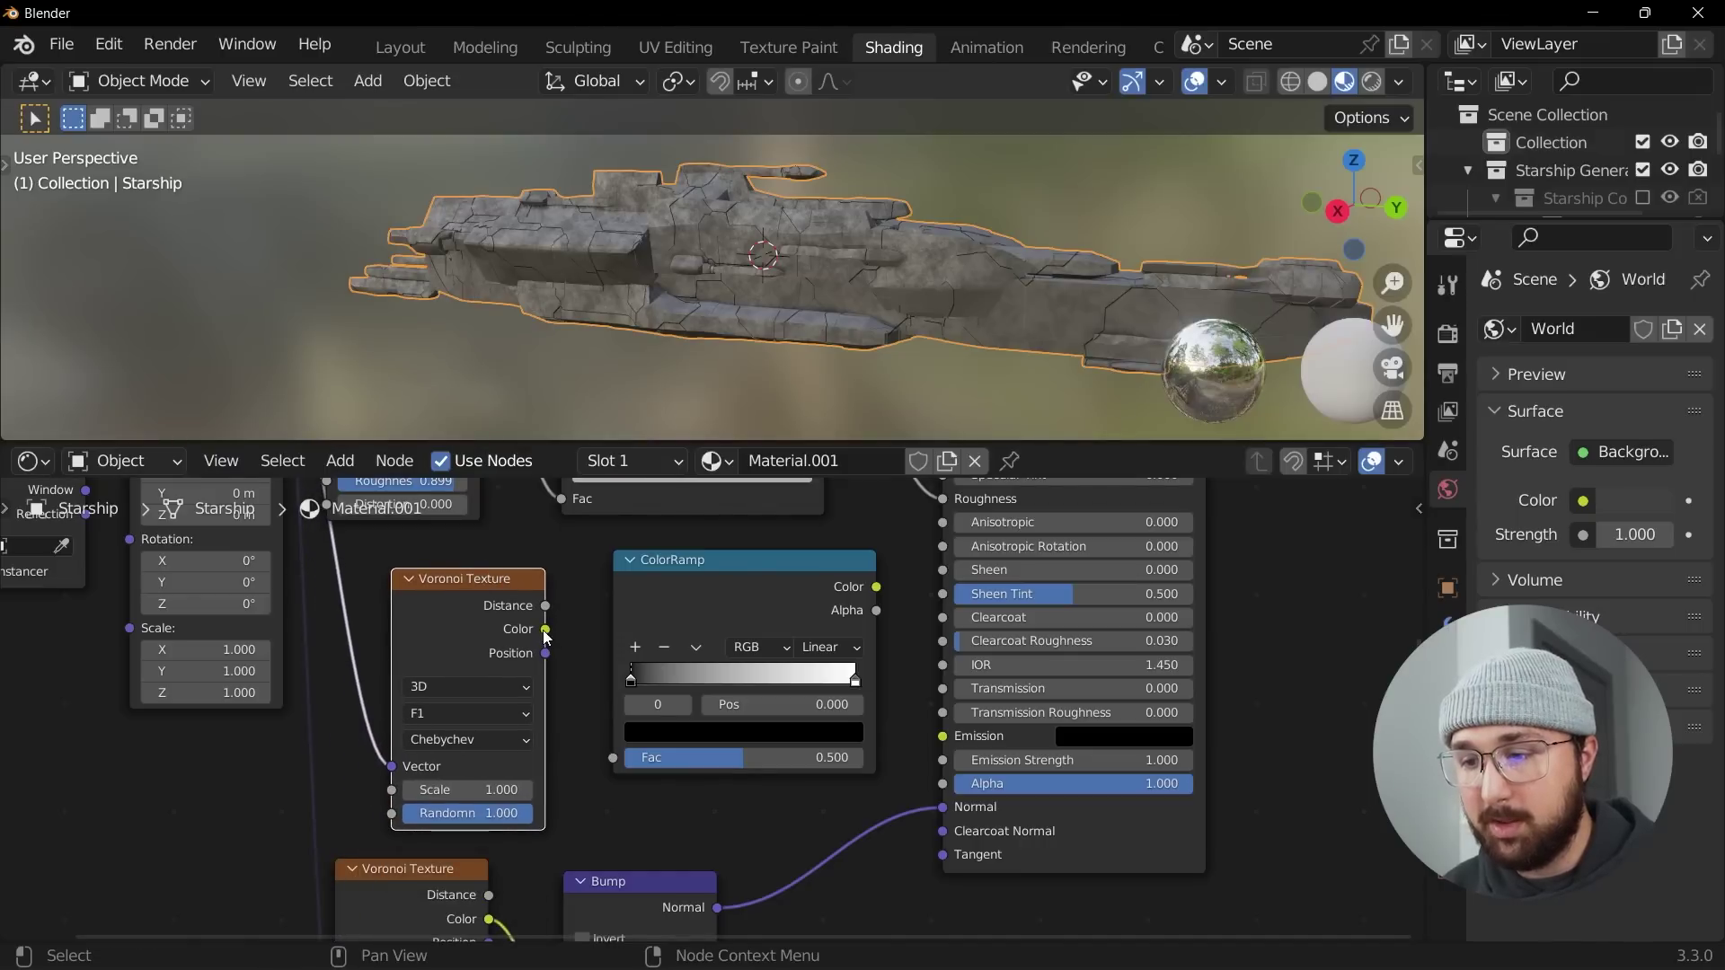
{"action": "left_click_drag", "start_coordinate": [546, 629], "coordinate": [603, 758]}
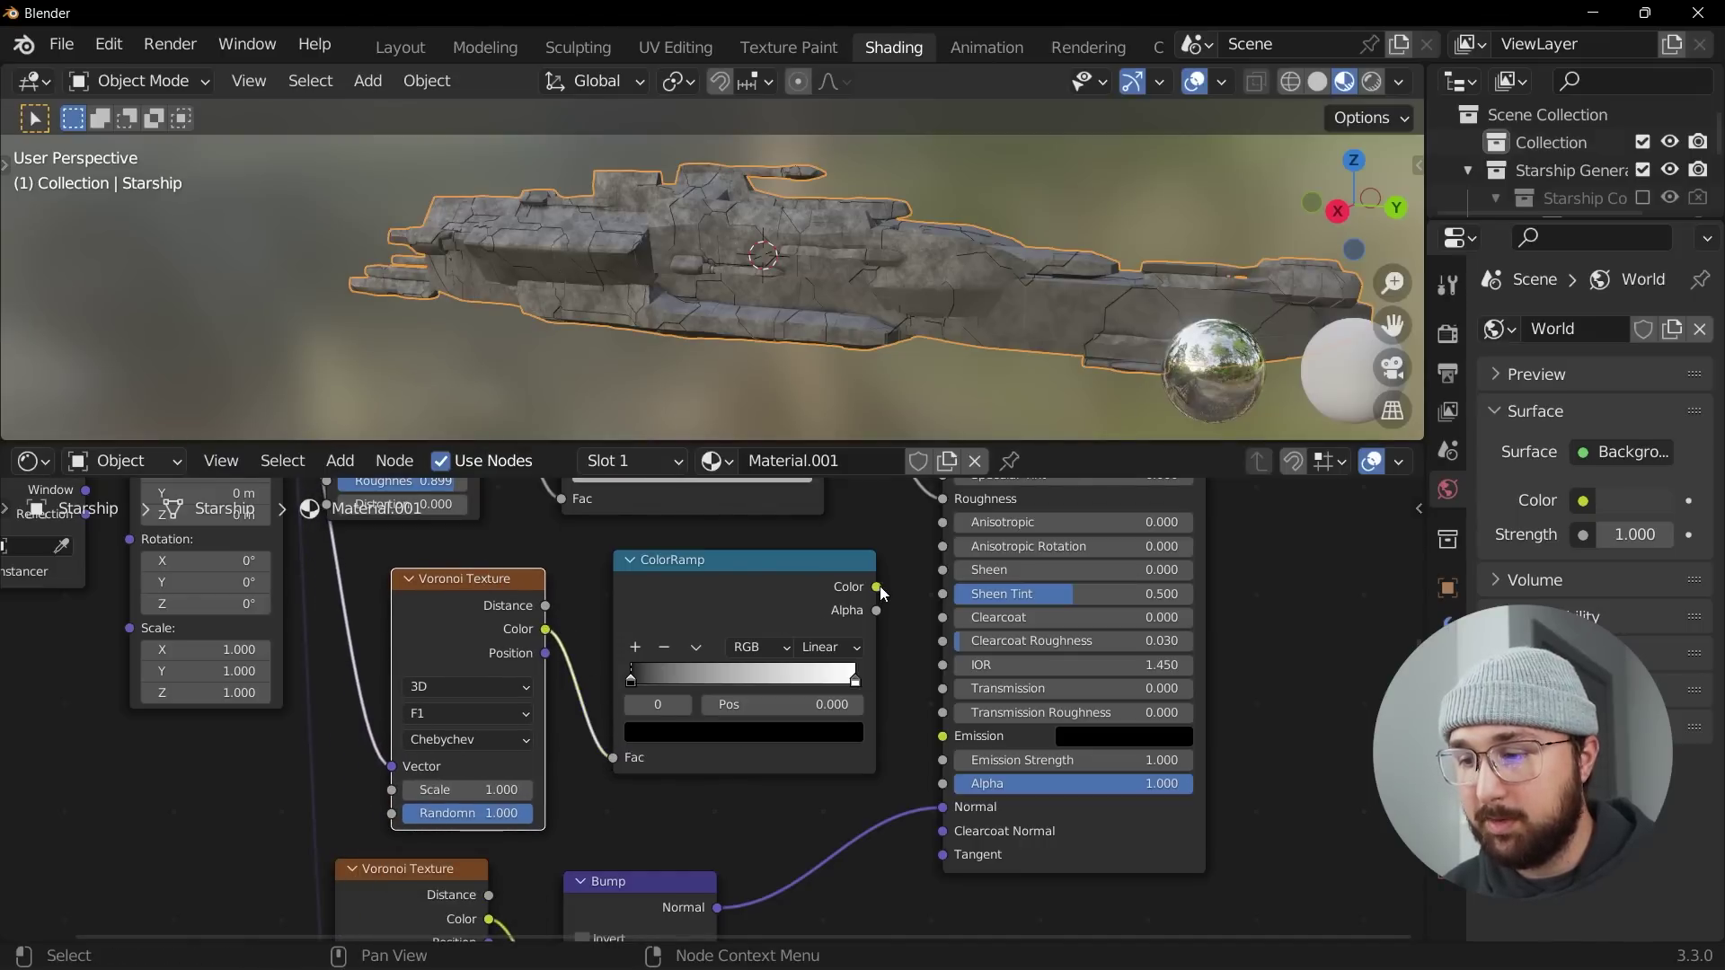
{"action": "left_click_drag", "start_coordinate": [875, 586], "coordinate": [930, 733]}
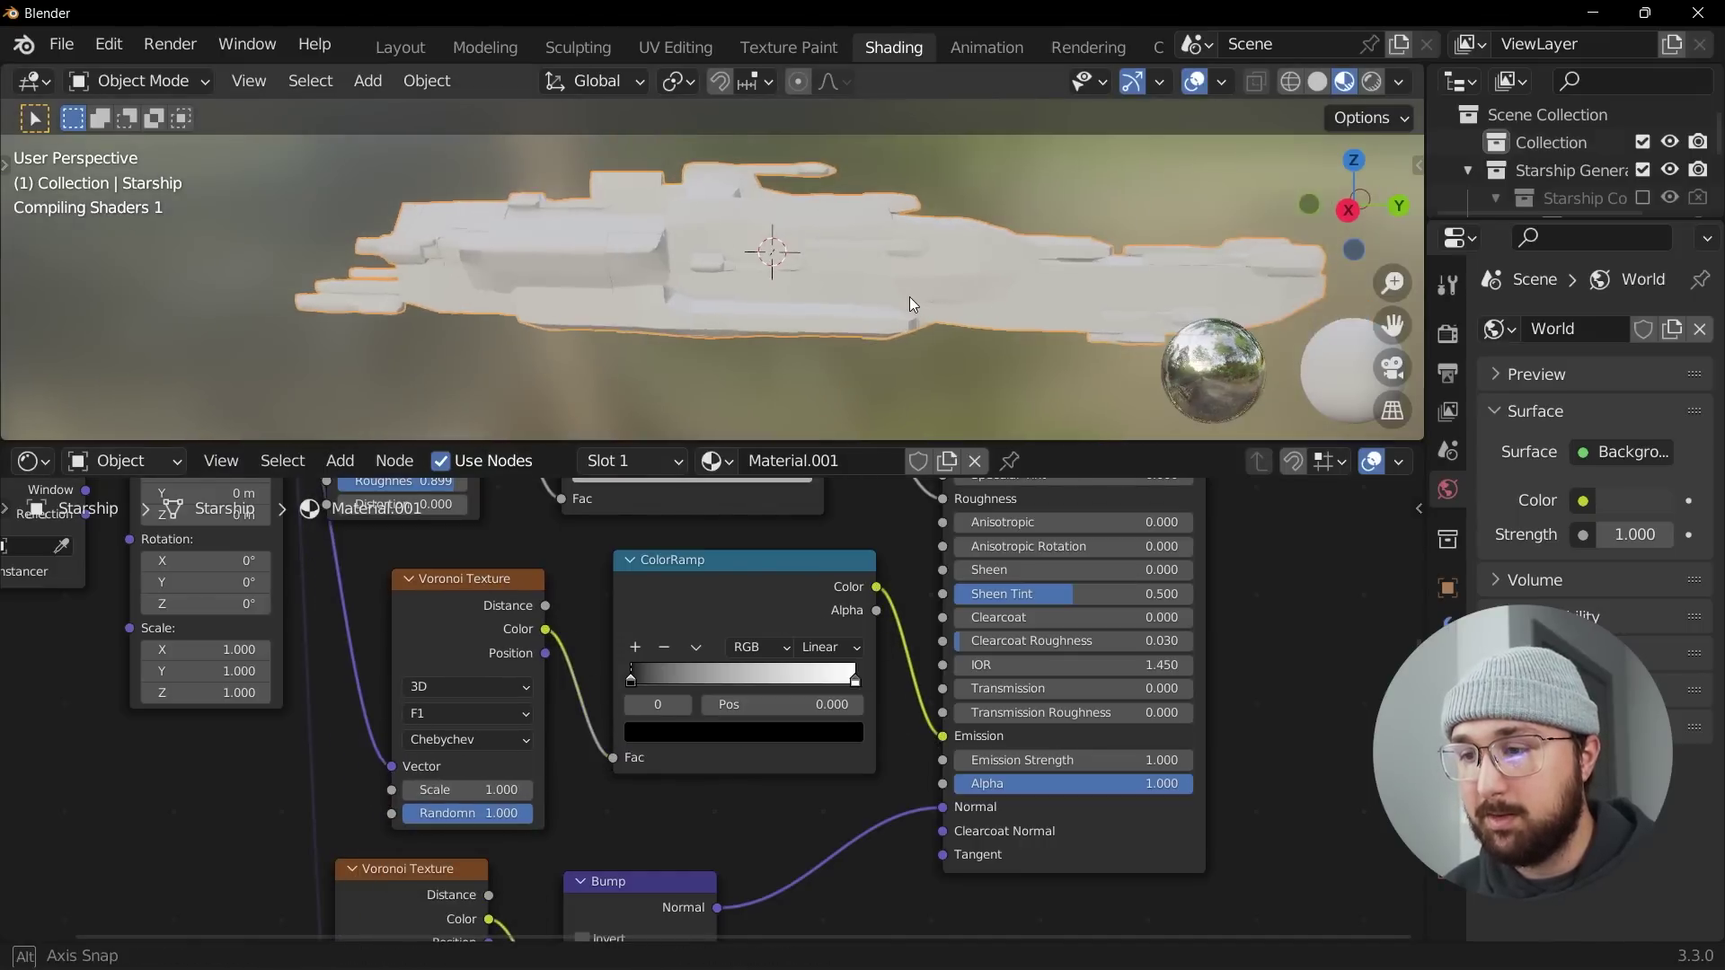
- Set the duplicated Voronoi Texture's Scale to 20.100 and move the new ColorRamp's black stop to 0.899
{"action": "scroll", "coordinate": [913, 297], "scroll_direction": "up", "scroll_amount": 4}
{"action": "middle_click_drag", "start_coordinate": [679, 646], "coordinate": [657, 698]}
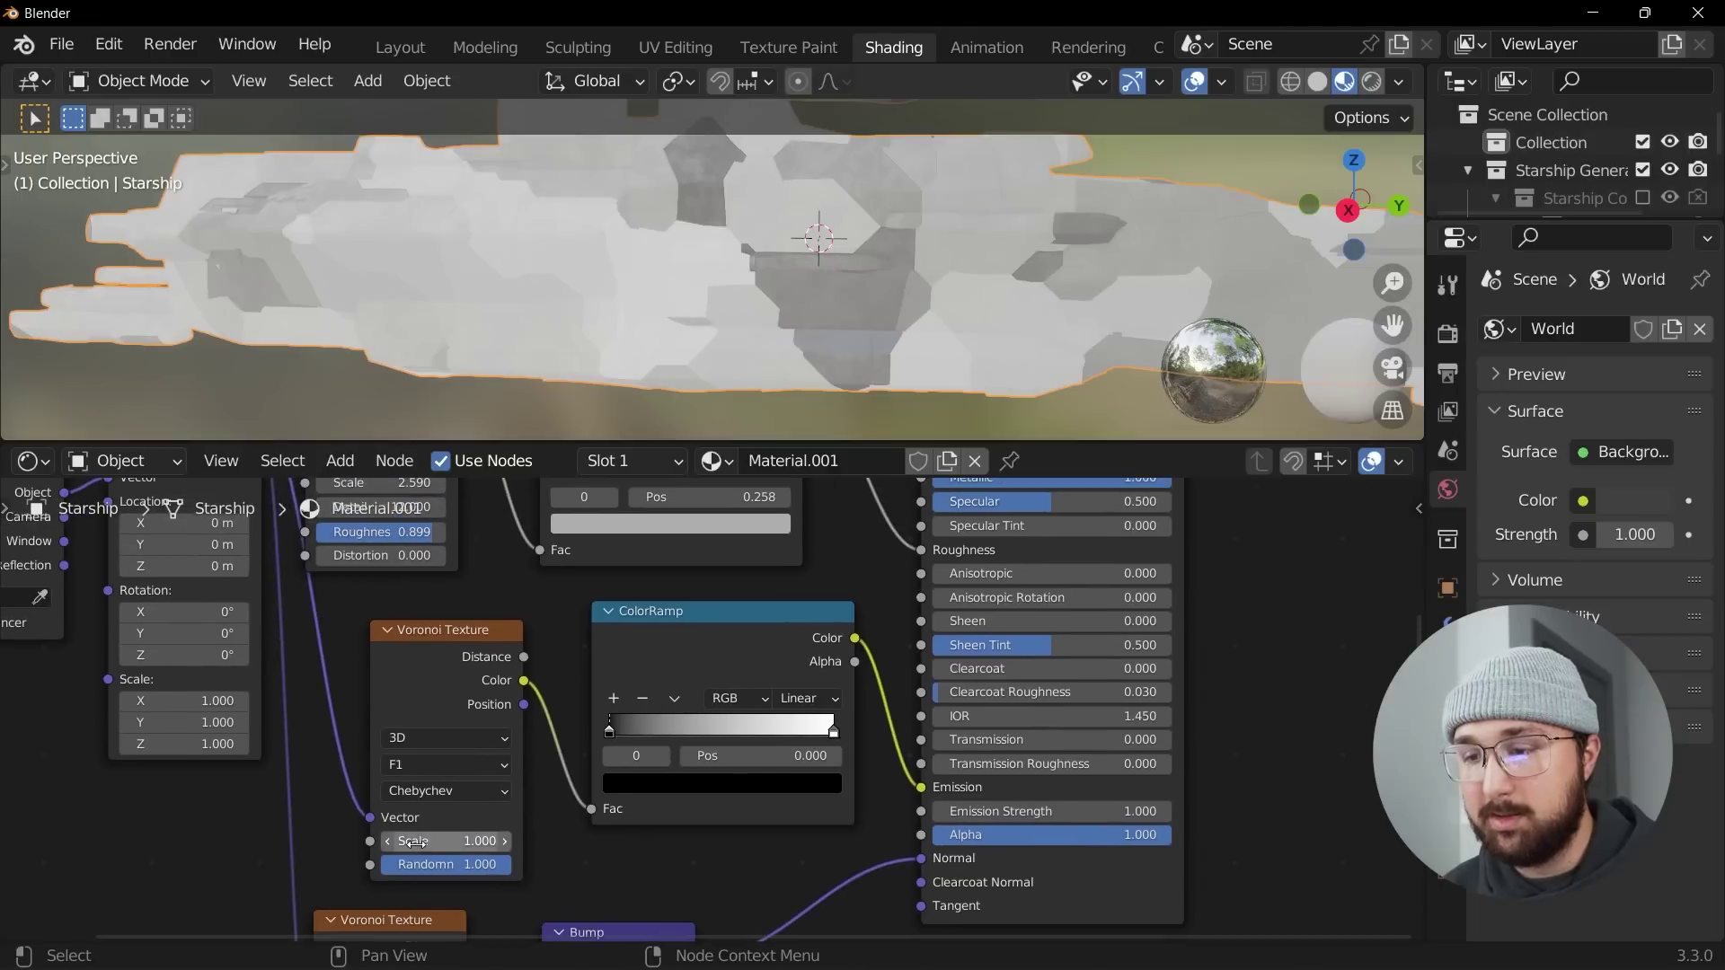
{"action": "left_click_drag", "start_coordinate": [405, 839], "coordinate": [575, 841]}
{"action": "left_click_drag", "start_coordinate": [609, 726], "coordinate": [832, 724]}
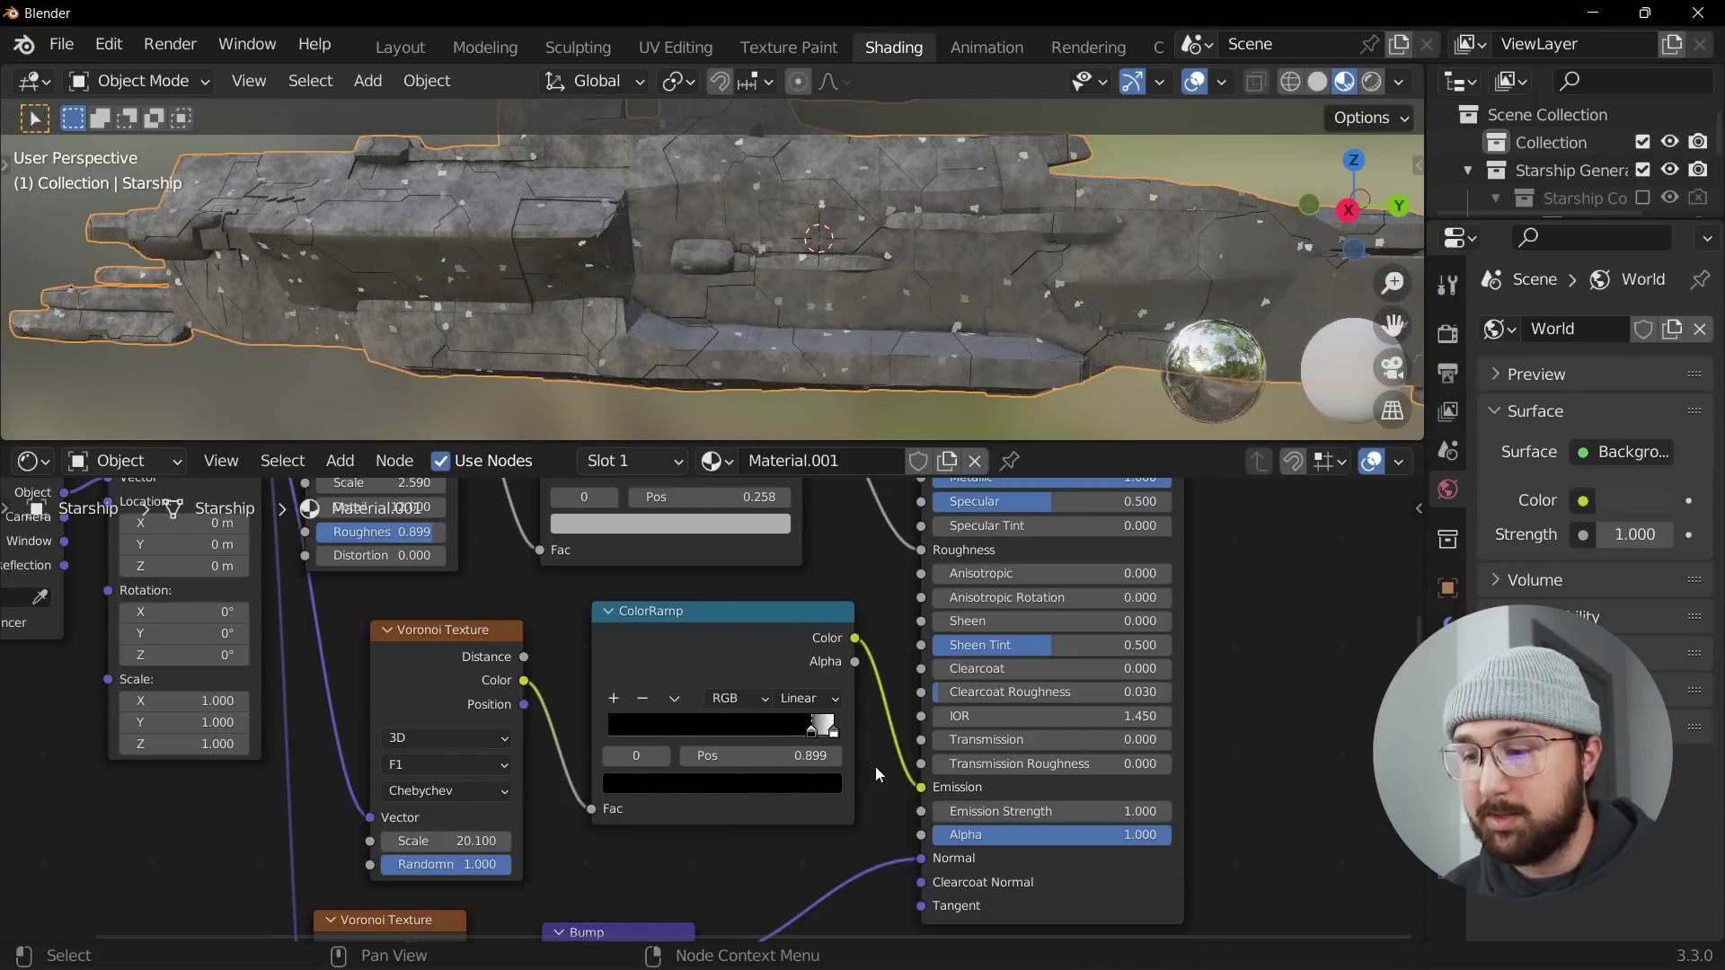
- Color the new ColorRamp's white stop orange with hue 0.021 and saturation 1.000, and set the shader's Emission Strength to 30
{"action": "left_click", "coordinate": [831, 732]}
{"action": "left_click", "coordinate": [813, 788]}
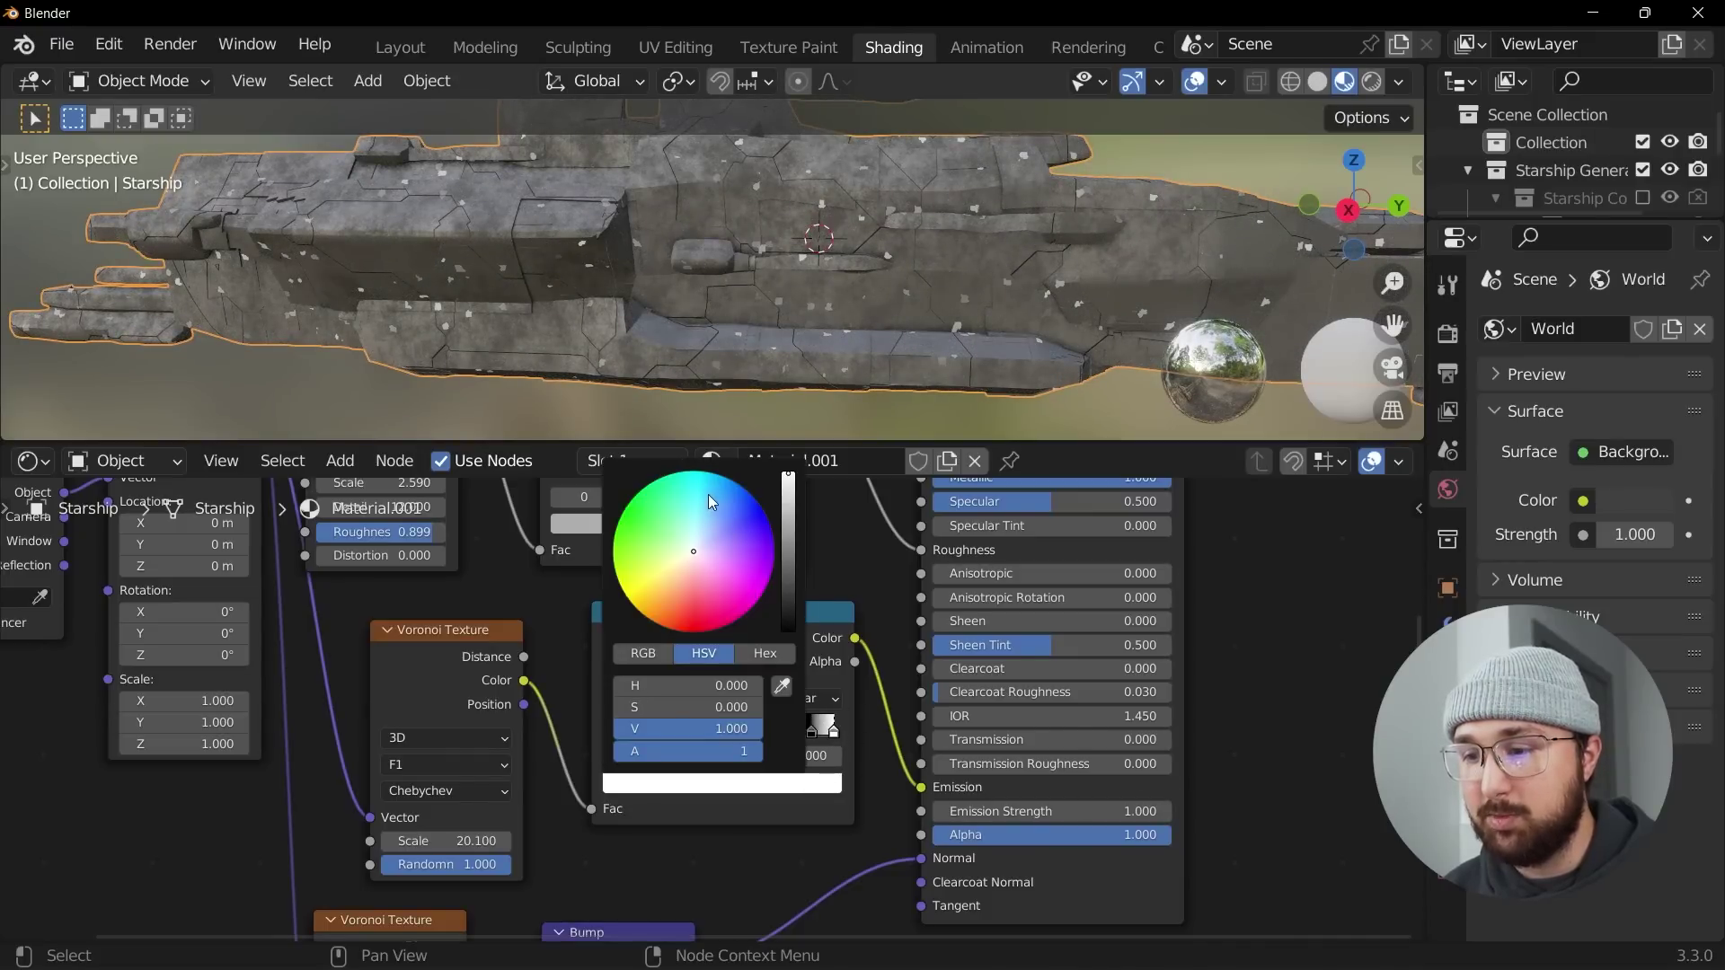
{"action": "left_click_drag", "start_coordinate": [713, 499], "coordinate": [660, 624]}
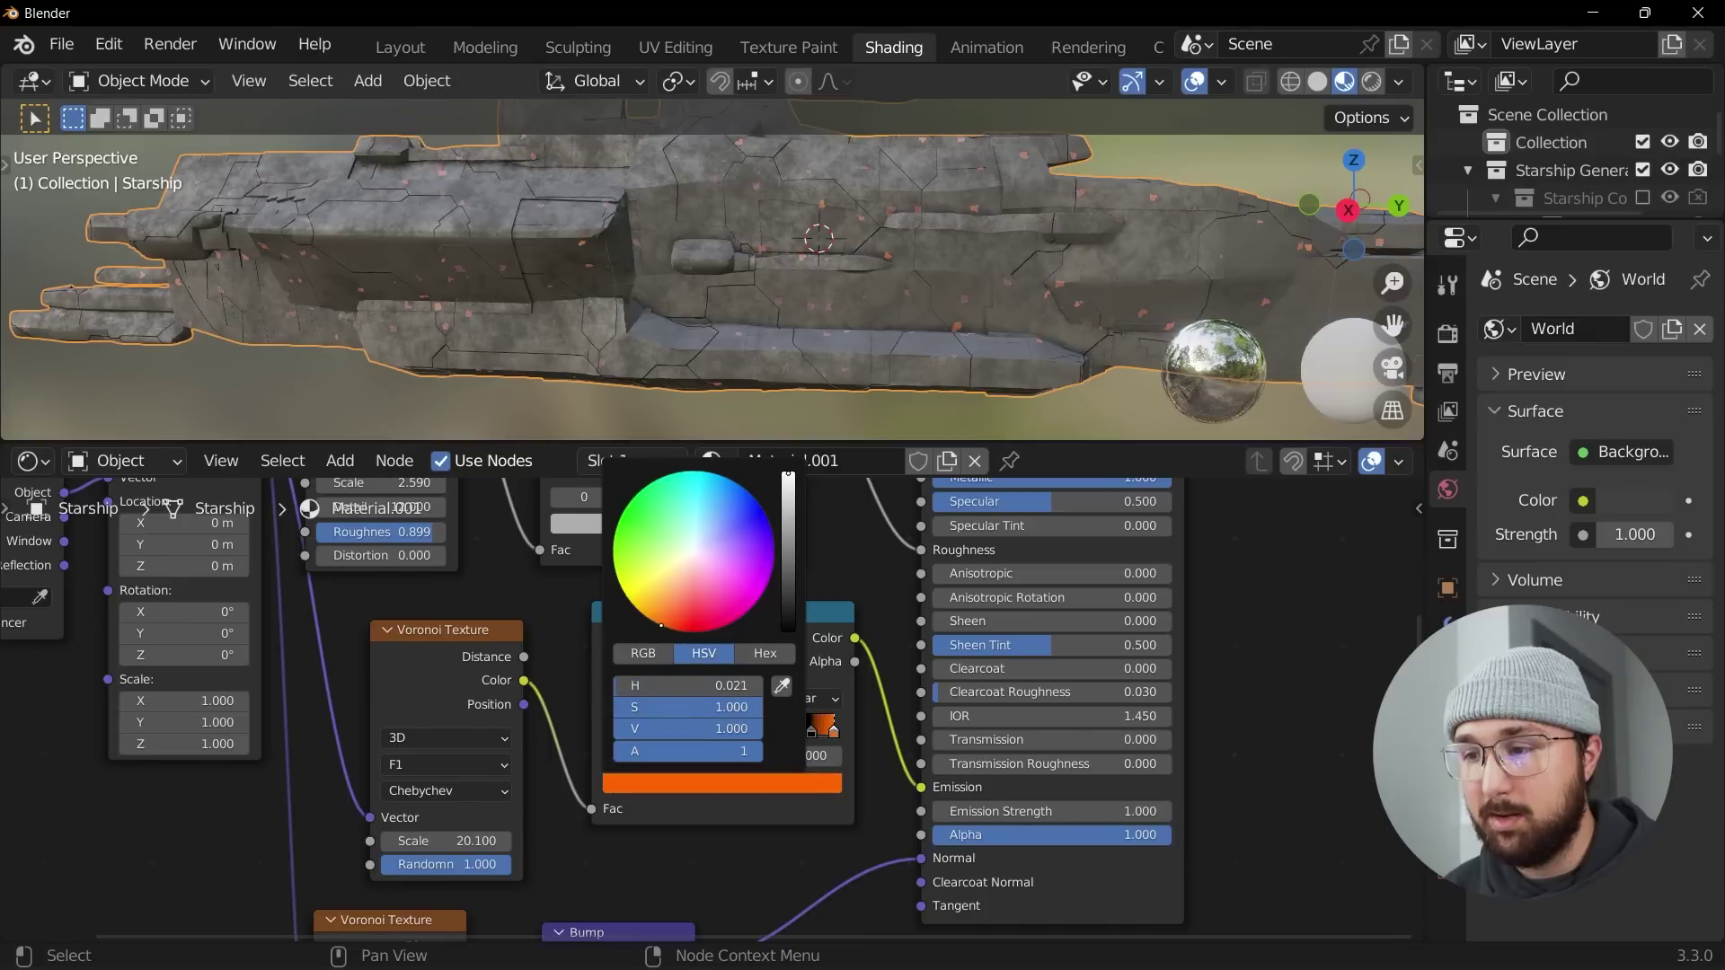
{"action": "left_click_drag", "start_coordinate": [1057, 814], "coordinate": [1256, 813]}
- Set the emission Voronoi Texture's Scale to 35.100 and its ColorRamp's black stop to 0.919 for smaller, sparser window lights
{"action": "scroll", "coordinate": [709, 316], "scroll_direction": "down", "scroll_amount": 2}
{"action": "scroll", "coordinate": [709, 316], "scroll_direction": "down", "scroll_amount": 2}
{"action": "middle_click_drag", "start_coordinate": [686, 297], "coordinate": [751, 285]}
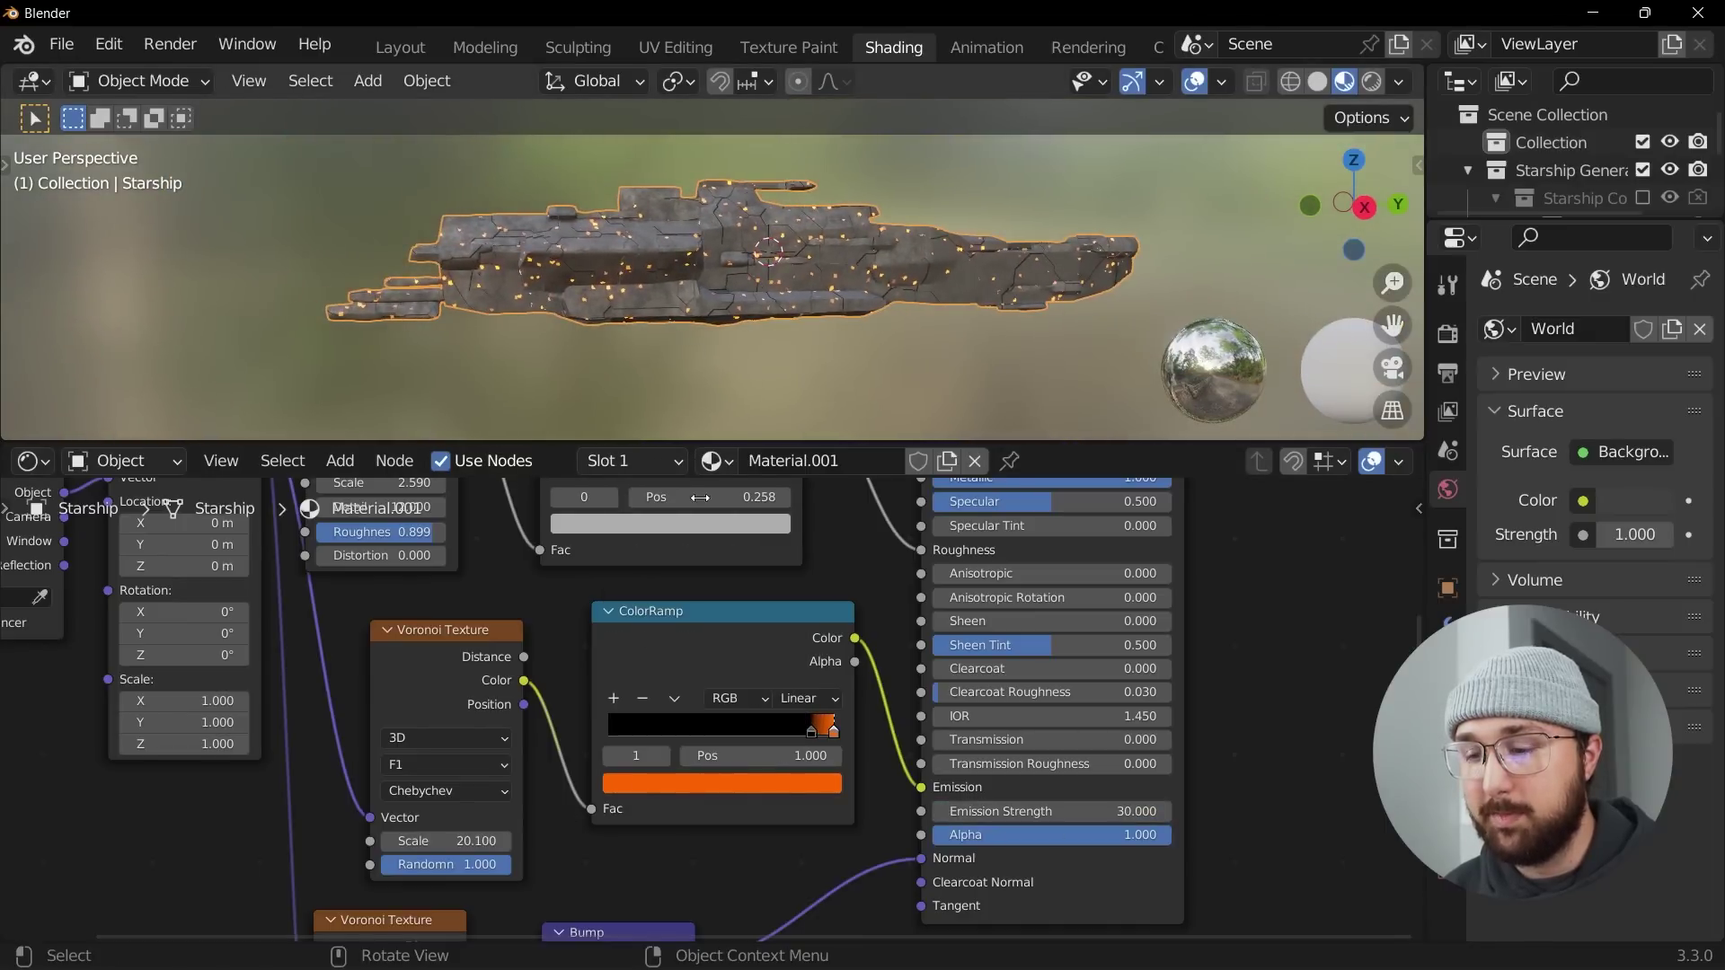
{"action": "left_click_drag", "start_coordinate": [477, 832], "coordinate": [544, 833]}
{"action": "scroll", "coordinate": [788, 227], "scroll_direction": "up", "scroll_amount": 4}
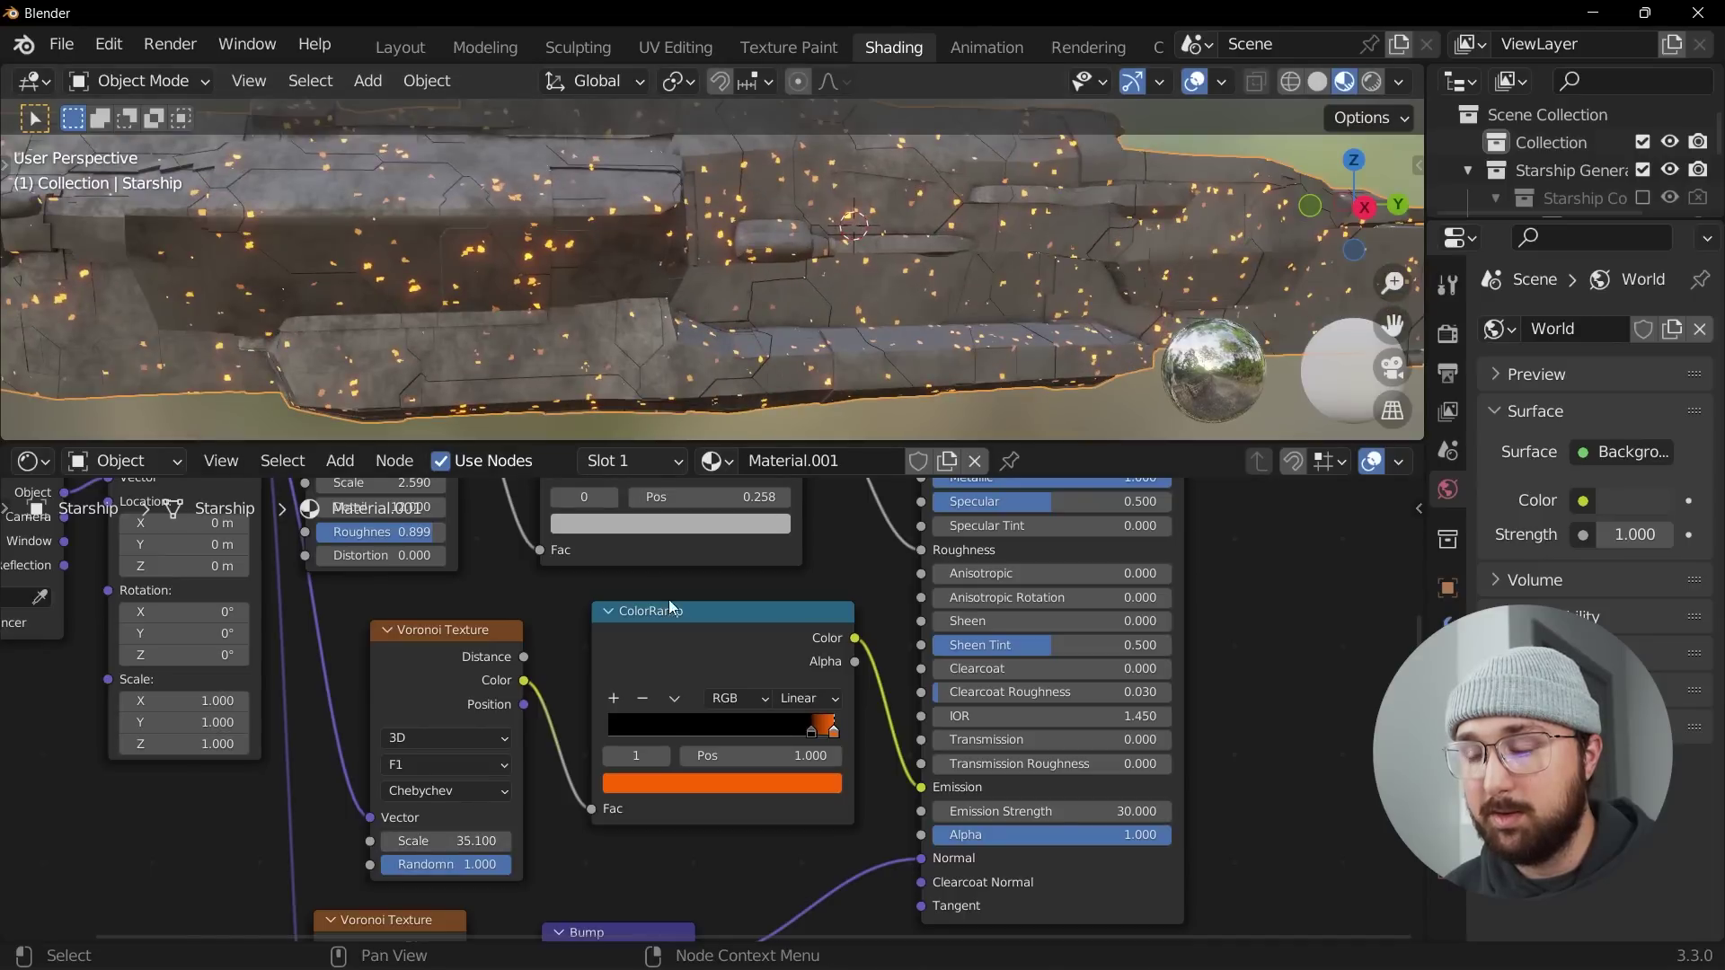
{"action": "left_click", "coordinate": [814, 731]}
{"action": "left_click_drag", "start_coordinate": [813, 729], "coordinate": [820, 730]}
{"action": "scroll", "coordinate": [774, 343], "scroll_direction": "down", "scroll_amount": 4}
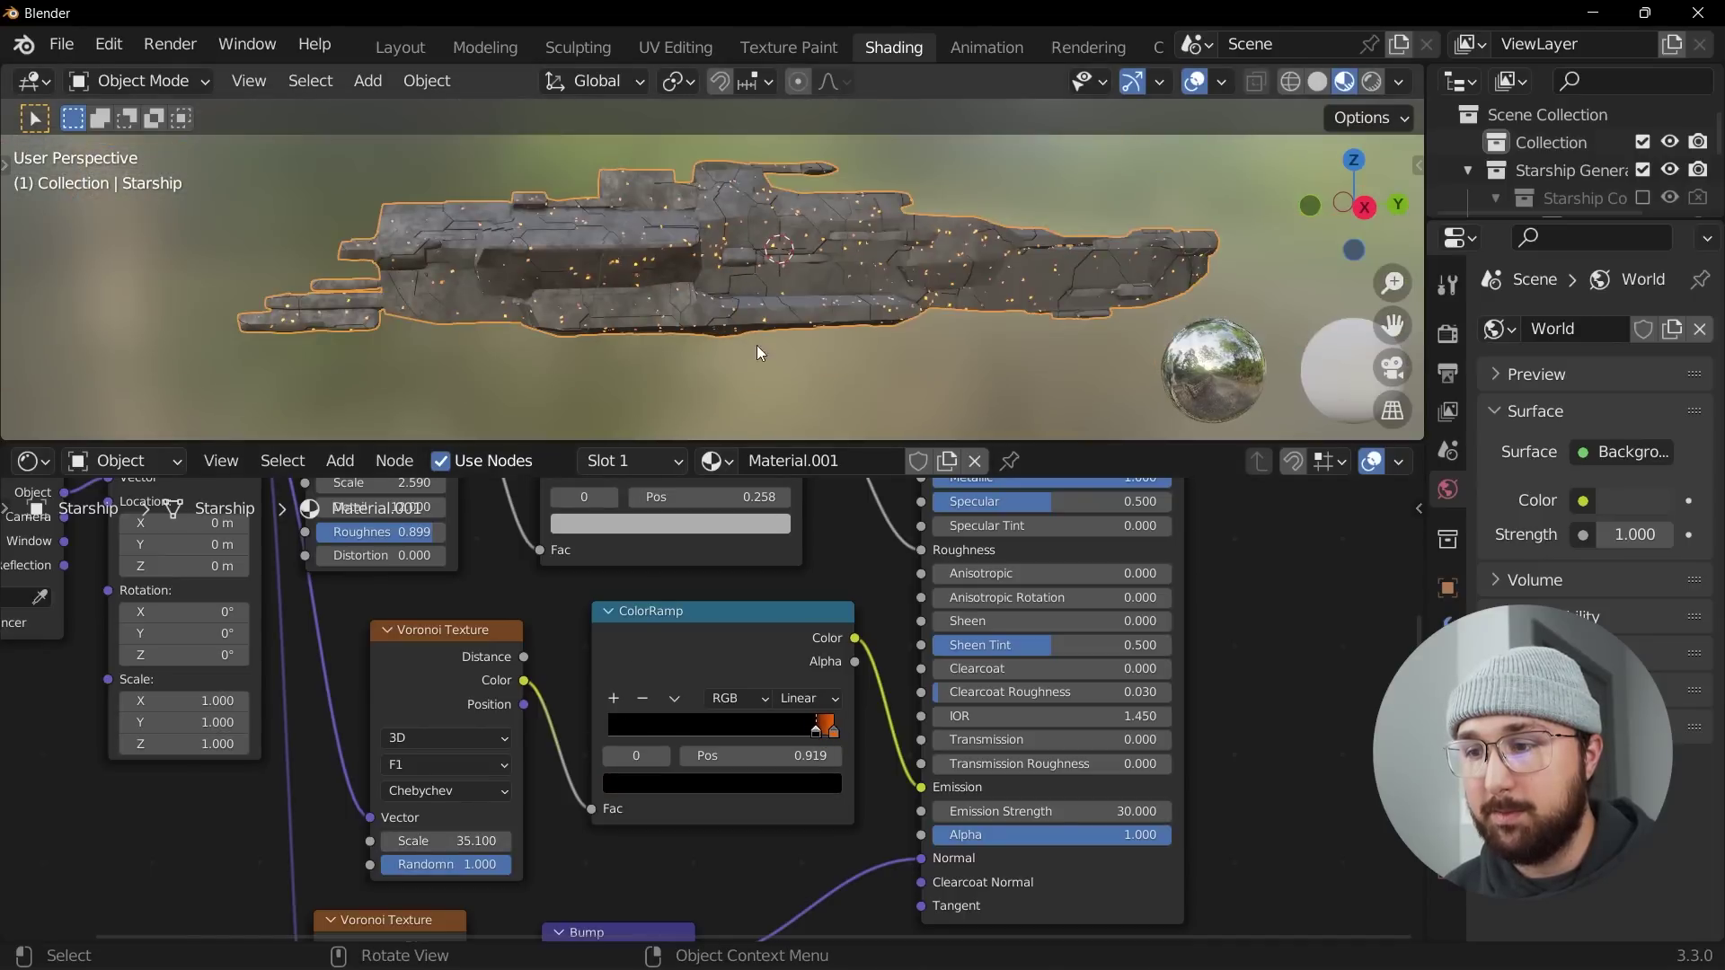
{"action": "middle_click_drag", "start_coordinate": [762, 357], "coordinate": [781, 296]}
{"action": "scroll", "coordinate": [788, 284], "scroll_direction": "up", "scroll_amount": 4}
{"action": "scroll", "coordinate": [783, 302], "scroll_direction": "down", "scroll_amount": 5}
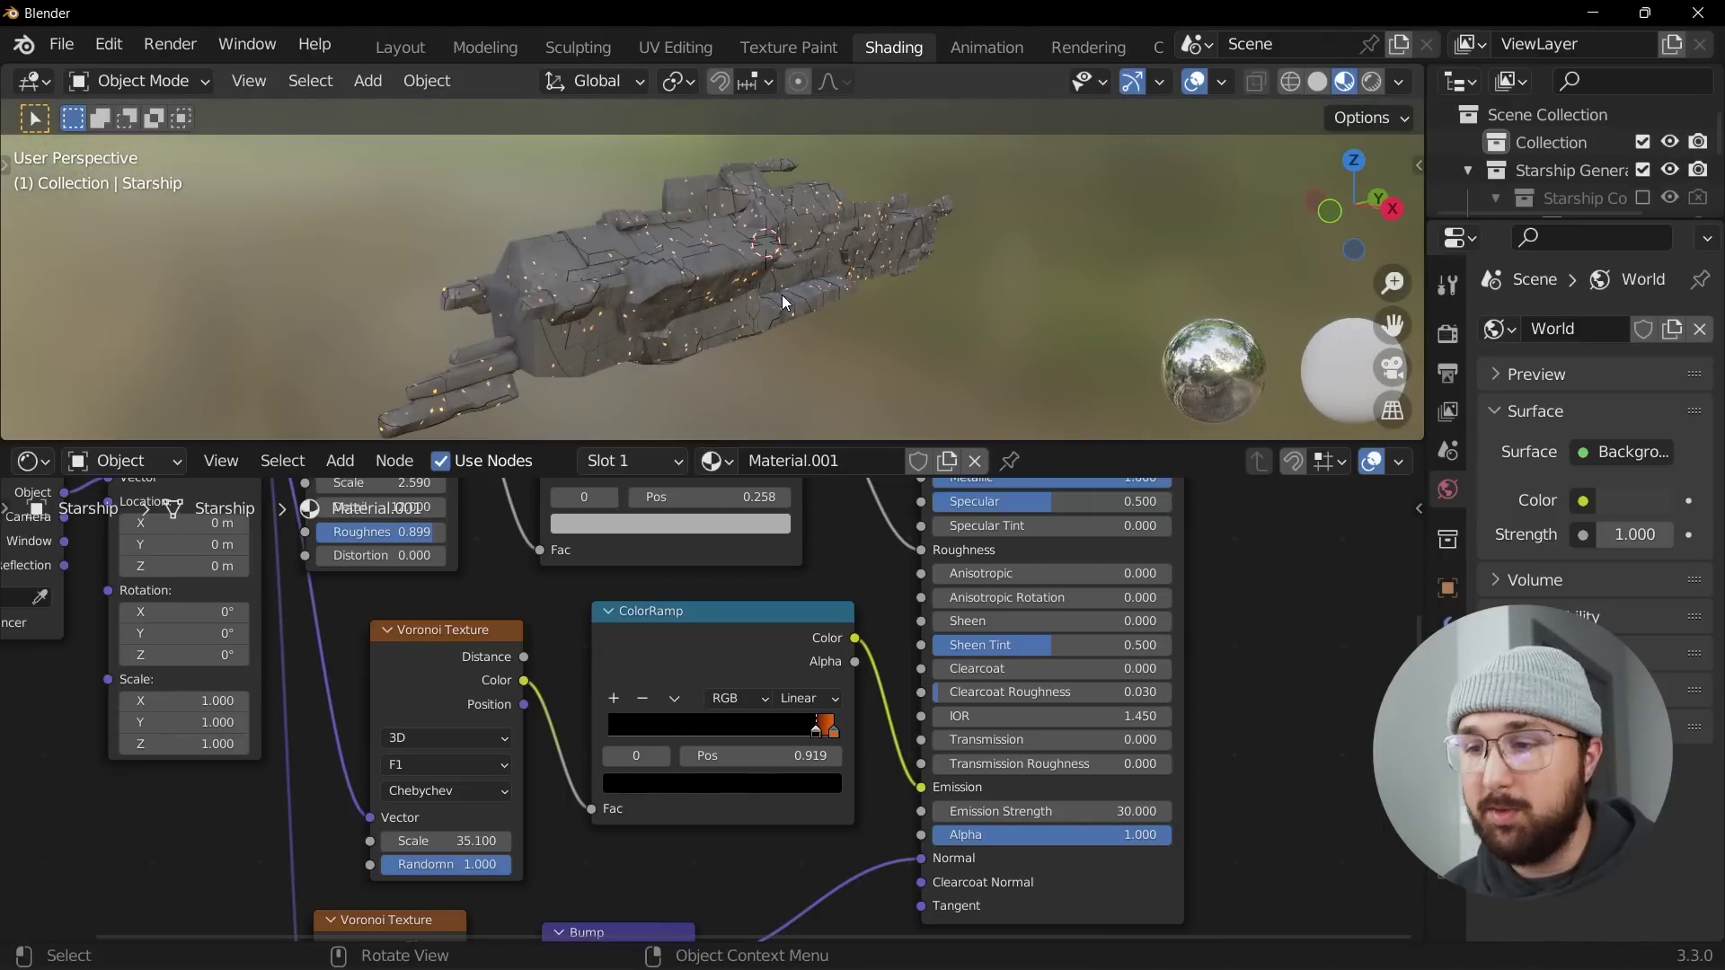
{"action": "middle_click_drag", "start_coordinate": [791, 310], "coordinate": [658, 296]}
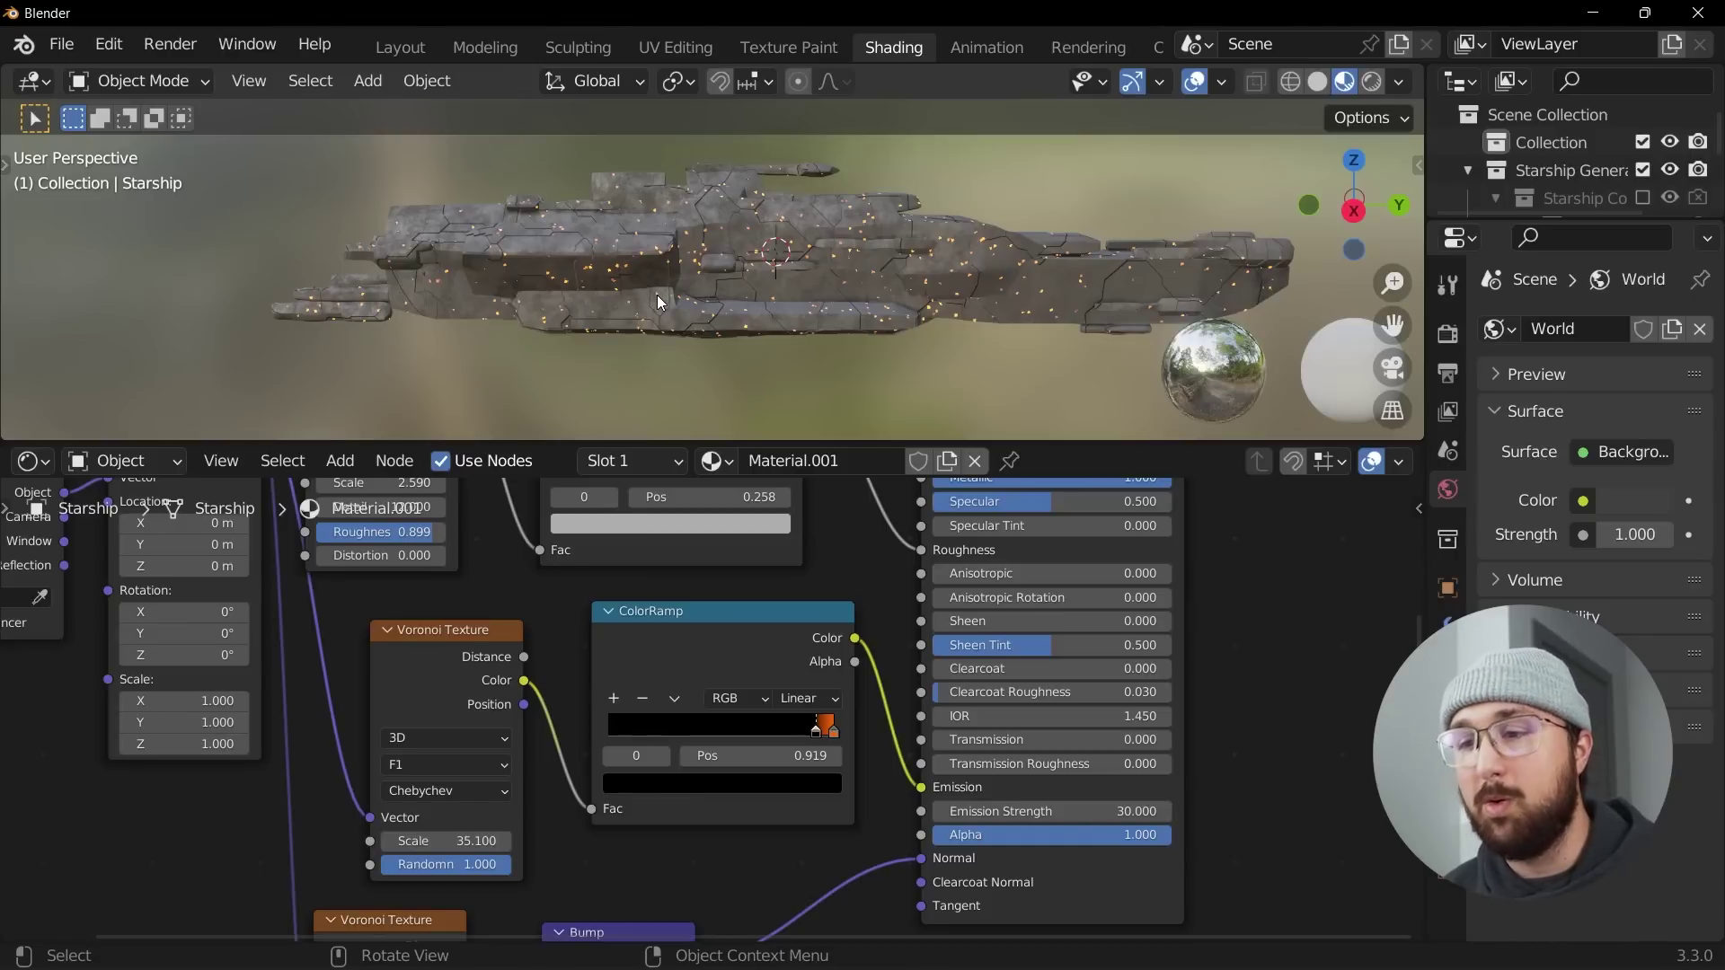